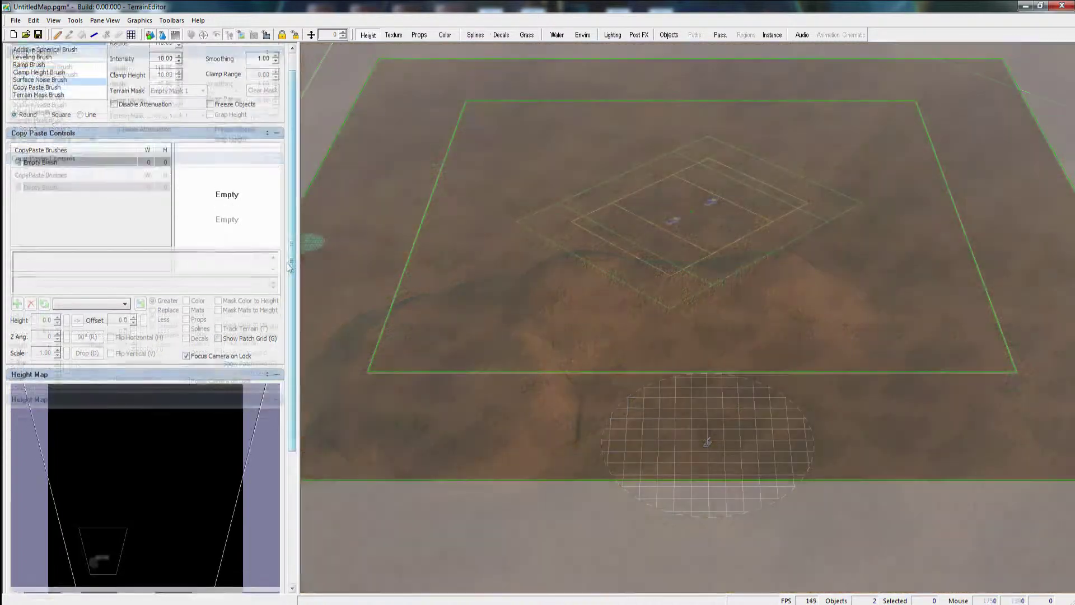
Set the terrain resize dimensions to 11 x 11 and preview the enlarged map outlines.
scroll(146, 319, "down", 5)
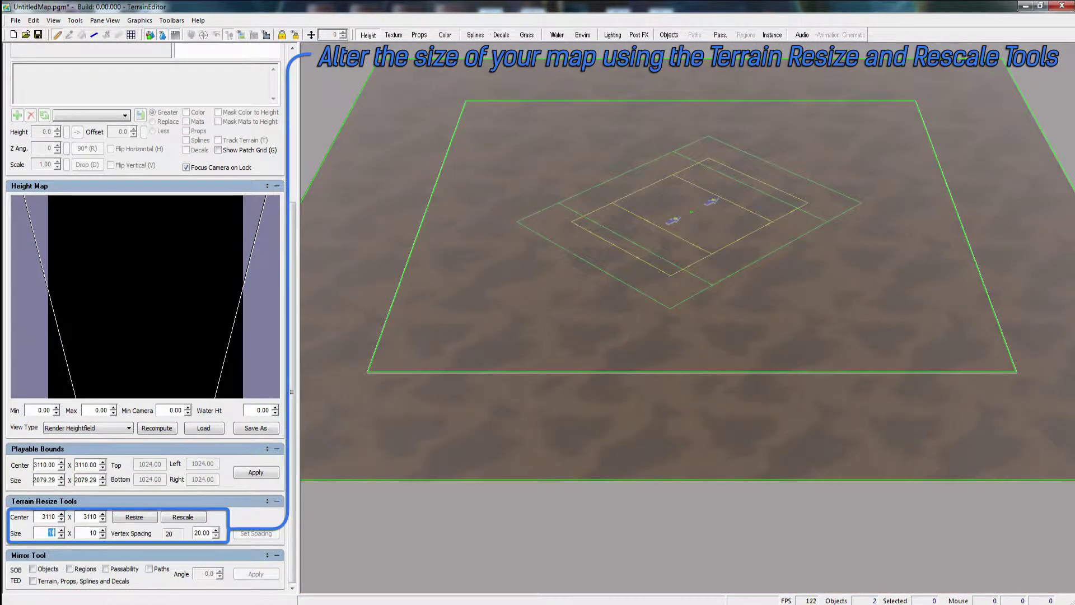
key("Tab")
type("11")
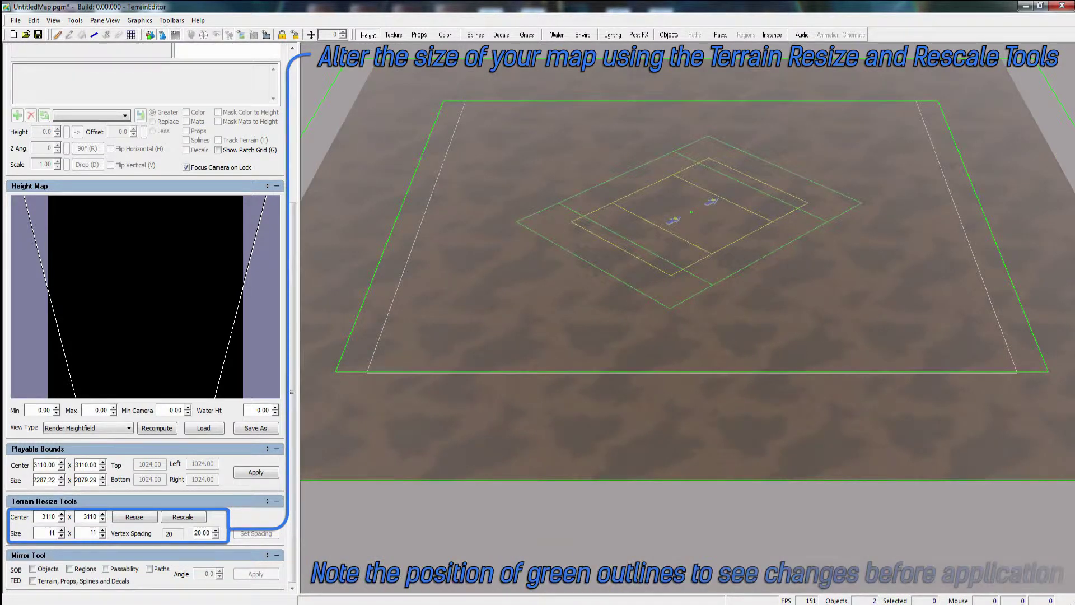
key("Return")
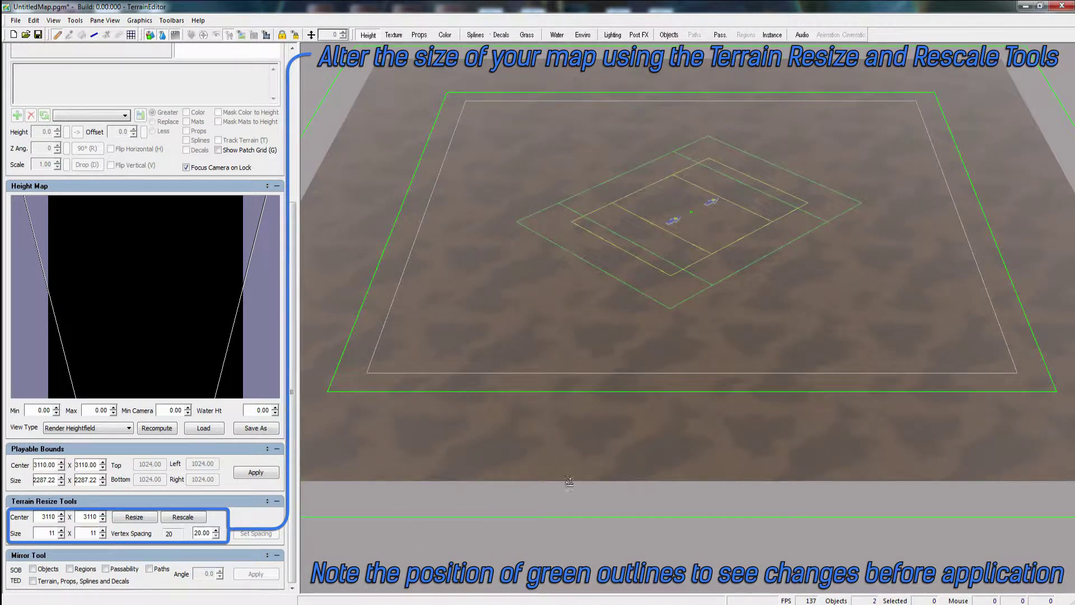
scroll(585, 463, "down", 3)
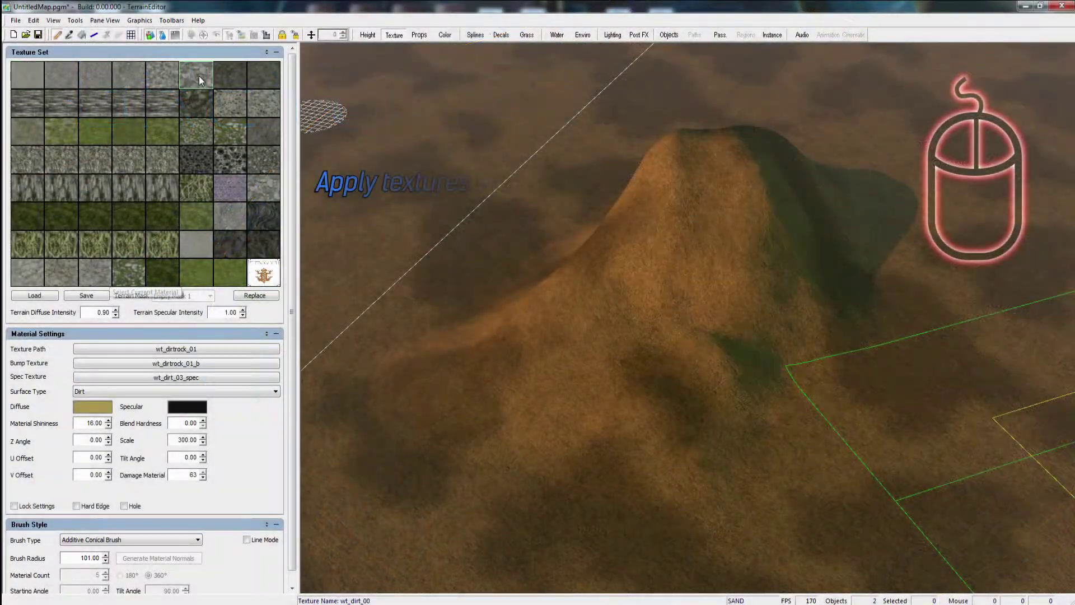
Paint a patch of the wt_dirtrock_01 texture on the lower slope of the hill.
left_click(199, 75)
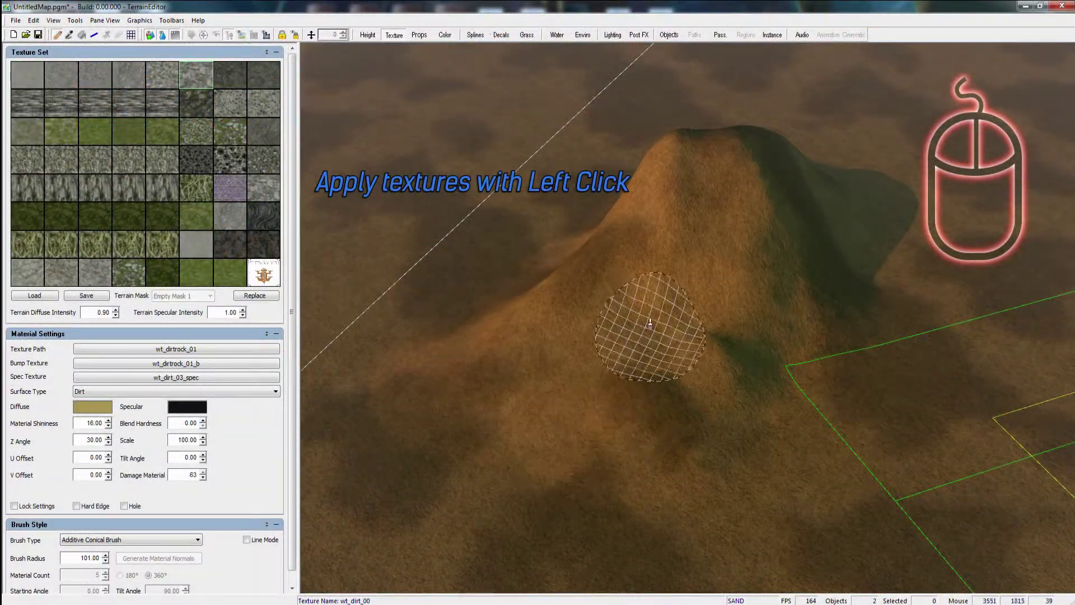
left_click(594, 383)
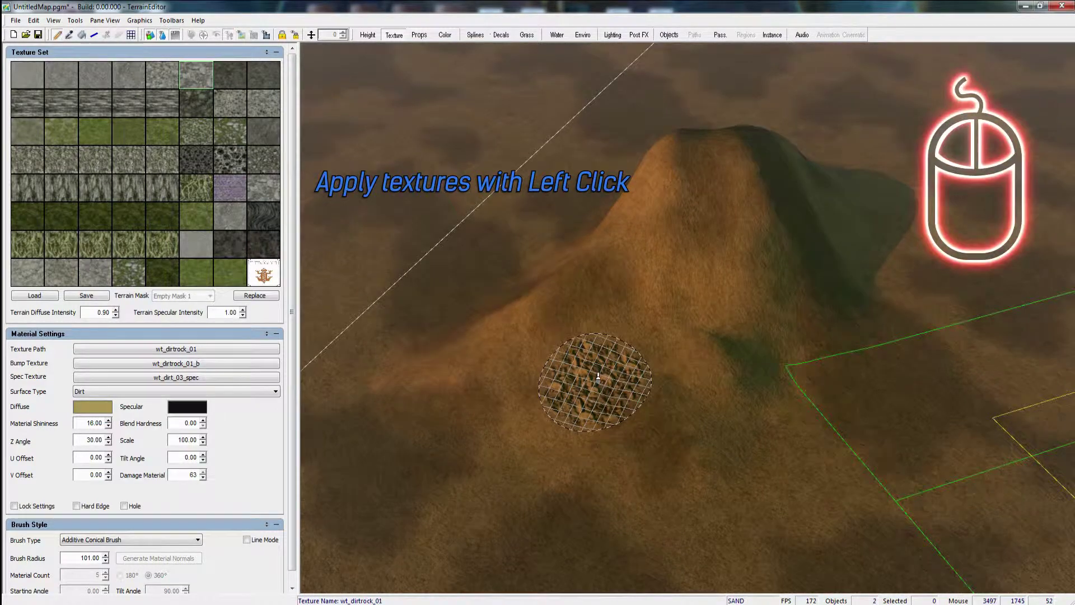
mouse_move(598, 379)
left_mouse_down()
mouse_move(564, 377)
mouse_move(659, 386)
mouse_move(644, 385)
left_mouse_up()
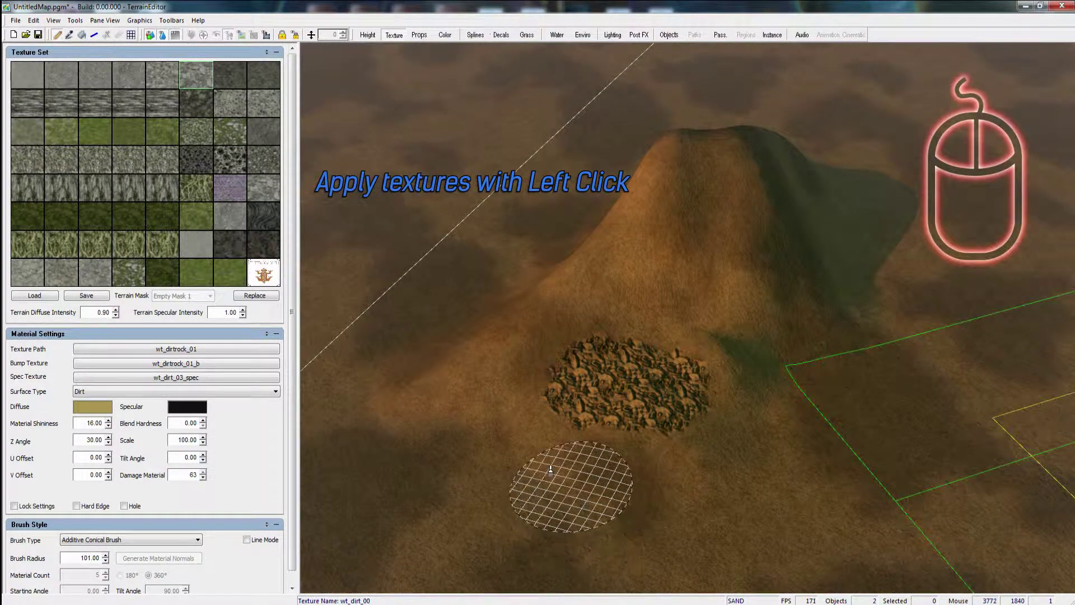
Set the diffuse tint of the wt_dirtrock_01 texture to bright green (0, 255, 64).
left_click(98, 408)
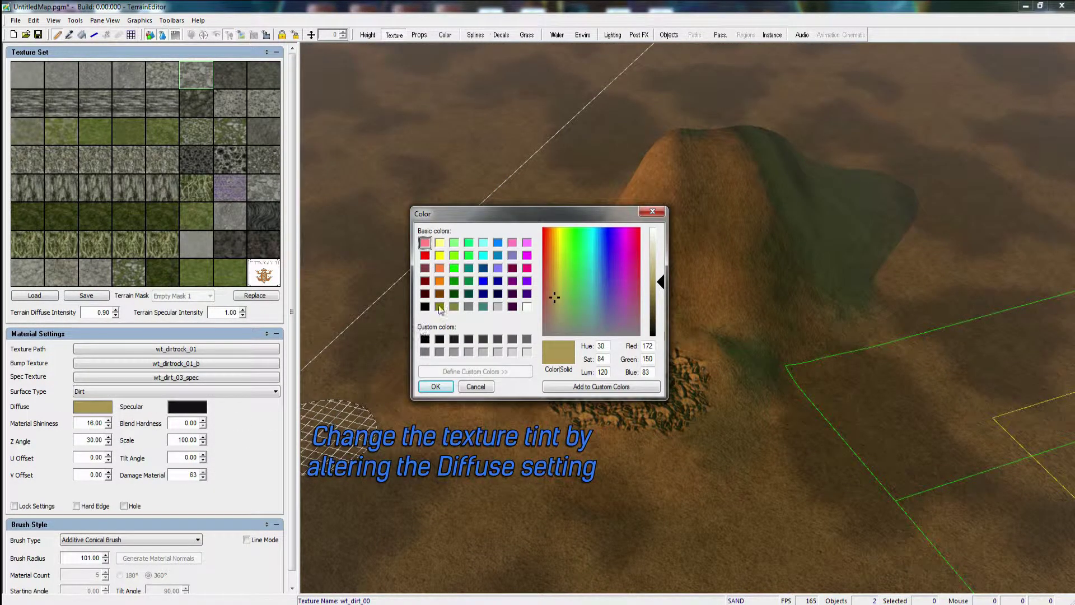
left_click(469, 256)
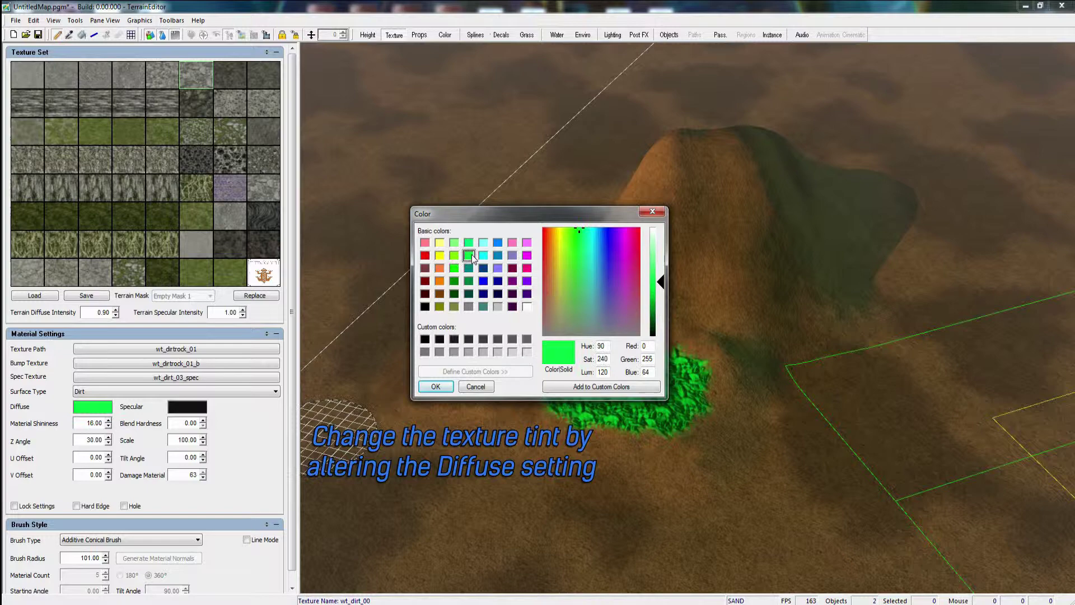
left_click(436, 388)
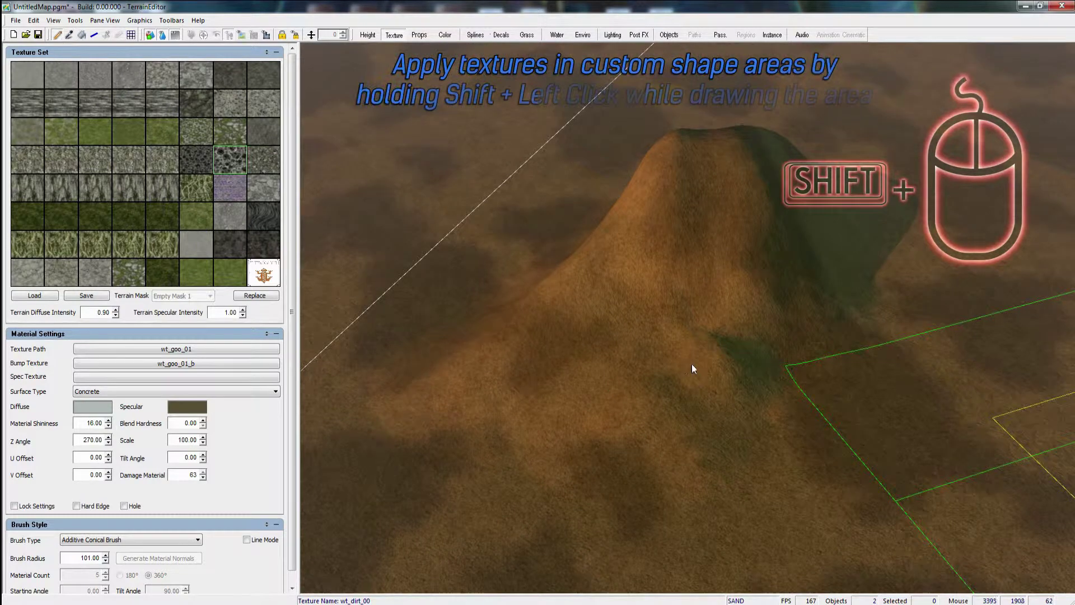
Apply the wt_goo_01 texture inside a freehand-drawn area at the foot of the hill.
mouse_move(693, 366)
left_mouse_down("shift")
mouse_move(665, 341)
mouse_move(618, 337)
mouse_move(605, 413)
left_mouse_up("shift")
mouse_move(516, 428)
left_mouse_down("shift")
mouse_move(416, 484)
mouse_move(482, 533)
mouse_move(554, 494)
mouse_move(594, 533)
mouse_move(674, 542)
mouse_move(656, 488)
mouse_move(675, 449)
mouse_move(732, 484)
mouse_move(790, 493)
mouse_move(765, 433)
mouse_move(721, 396)
mouse_move(763, 332)
mouse_move(718, 319)
mouse_move(684, 362)
left_mouse_up("shift")
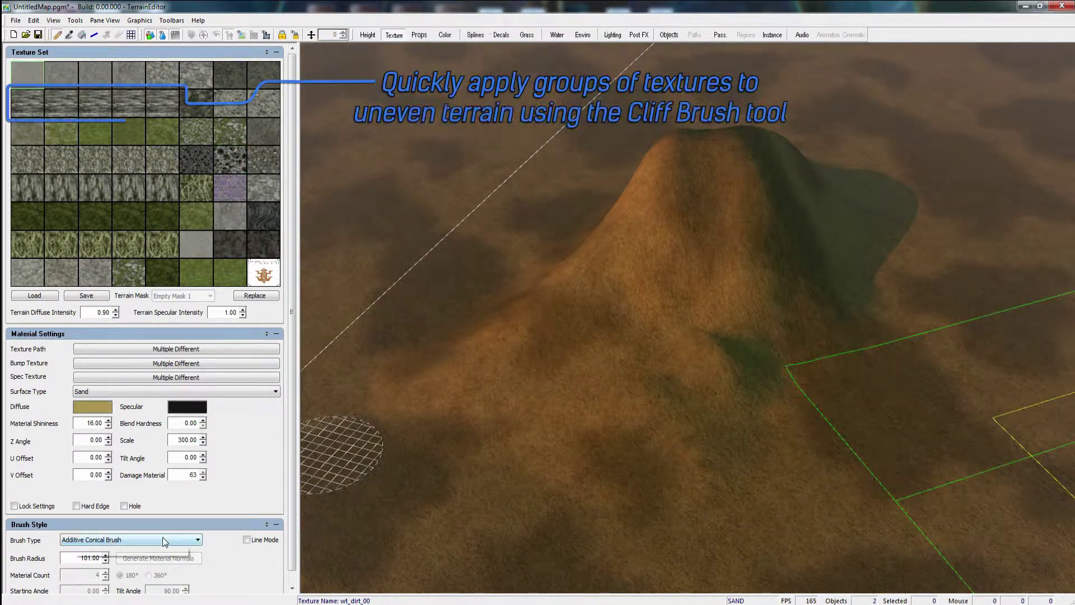
Apply the second-row group of rock cliff textures to the steep hill face with the Cliff Brush.
left_click(163, 539)
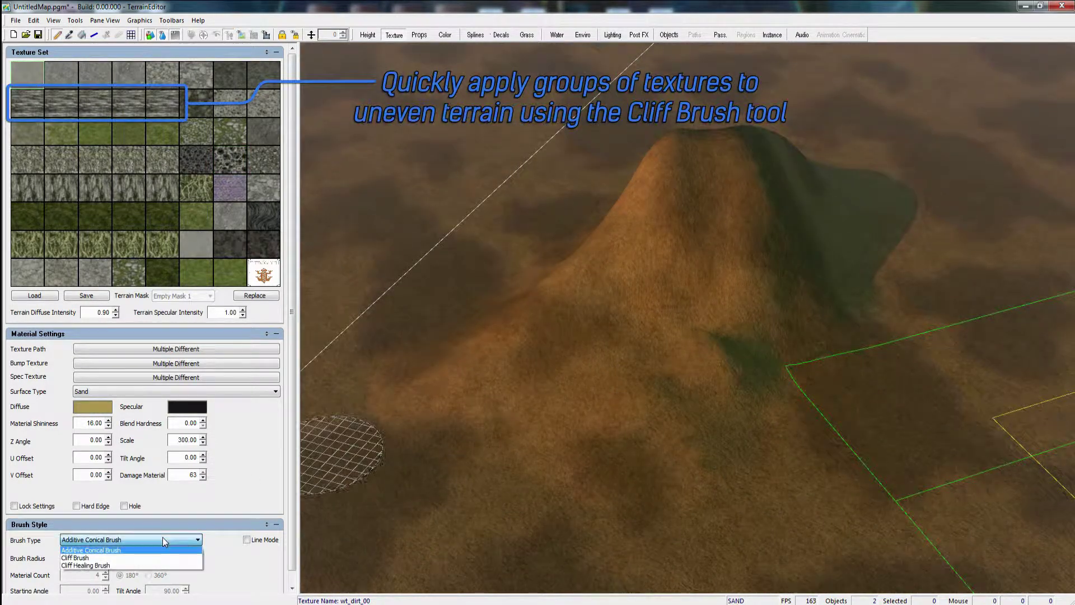
left_click(130, 558)
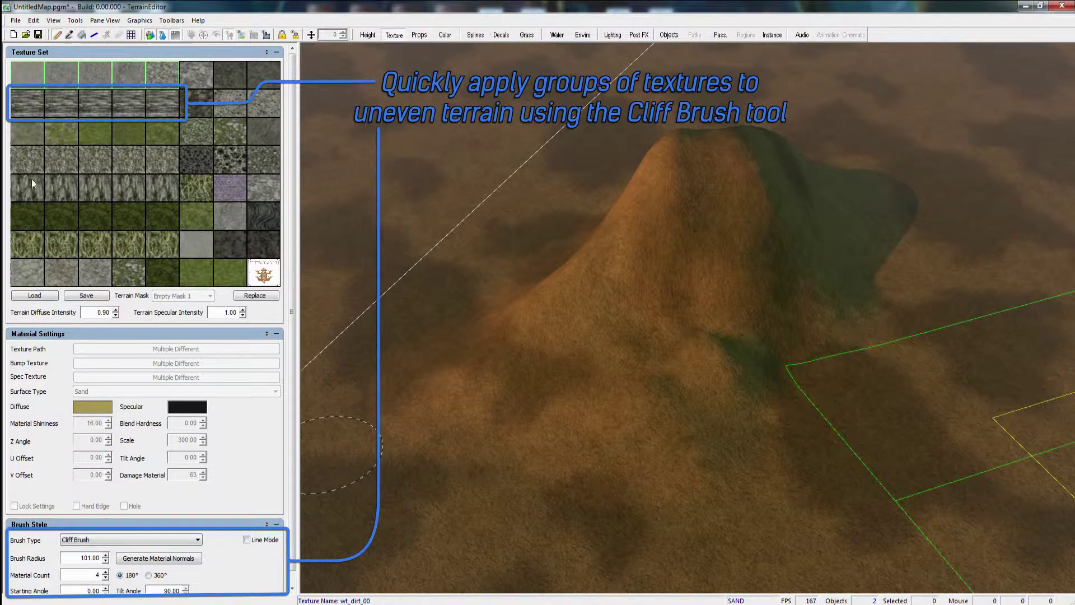
left_click(27, 102)
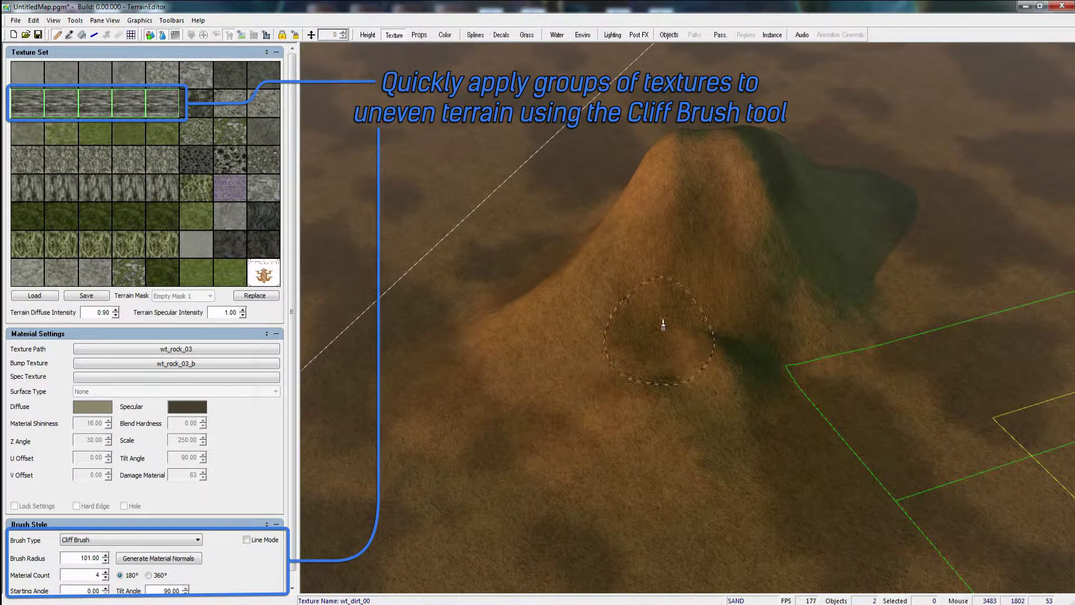
left_click(655, 221)
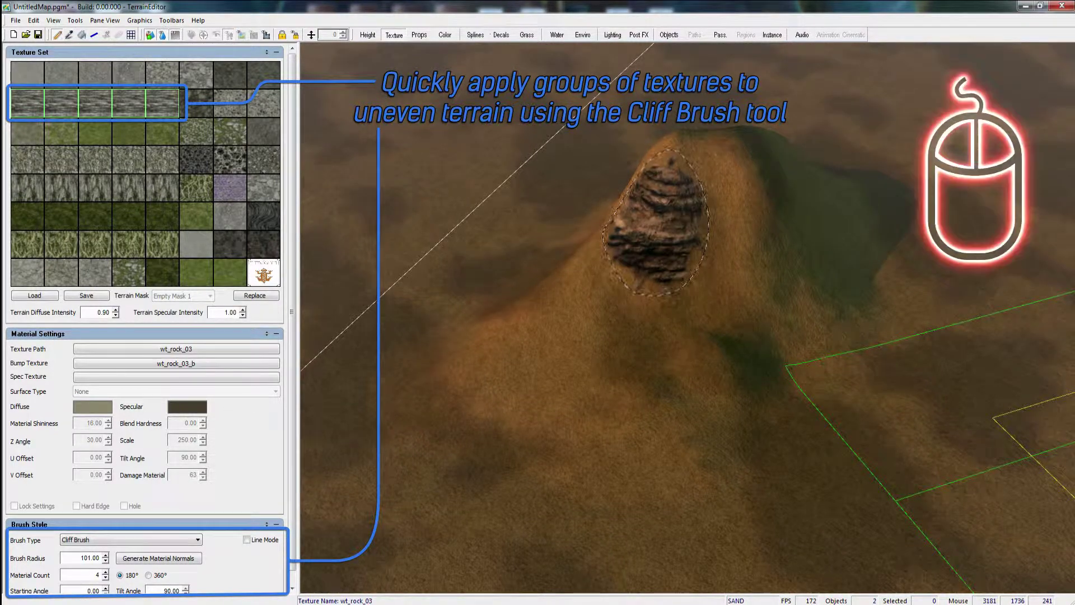
mouse_move(655, 221)
left_mouse_down()
mouse_move(732, 280)
mouse_move(738, 262)
mouse_move(710, 216)
mouse_move(717, 198)
mouse_move(756, 205)
mouse_move(782, 261)
mouse_move(835, 261)
mouse_move(838, 232)
mouse_move(804, 201)
mouse_move(814, 208)
mouse_move(795, 262)
mouse_move(737, 297)
mouse_move(669, 302)
mouse_move(658, 247)
mouse_move(598, 279)
mouse_move(631, 217)
mouse_move(680, 221)
left_mouse_up()
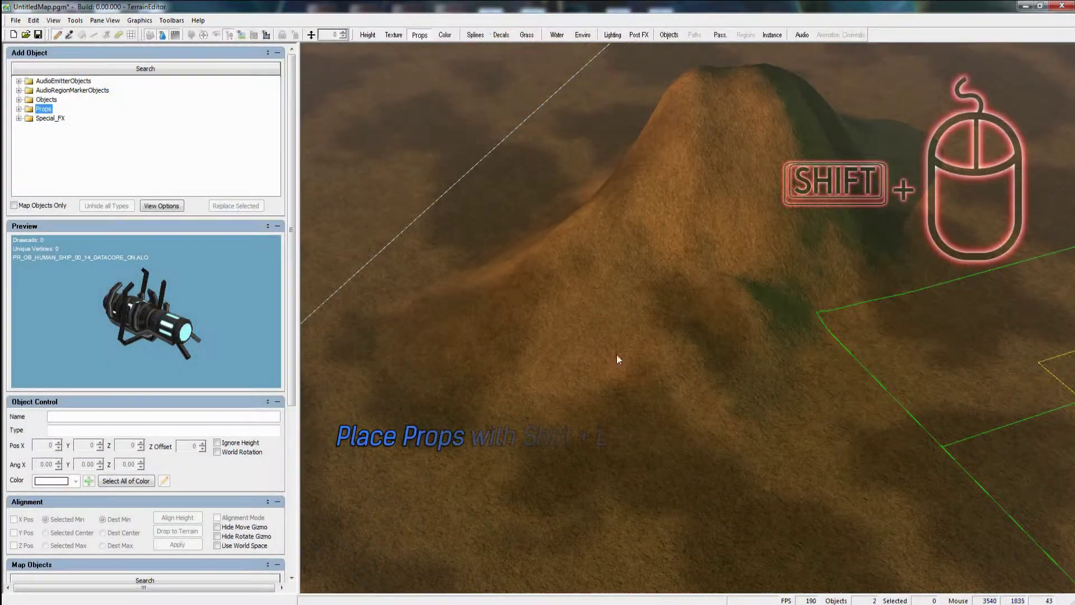
Place one PR_BD_BETA_HOUSE_01 prop from Props_Generic_Structures on the slope in front of the hill, undoing any duplicate.
left_click(19, 109)
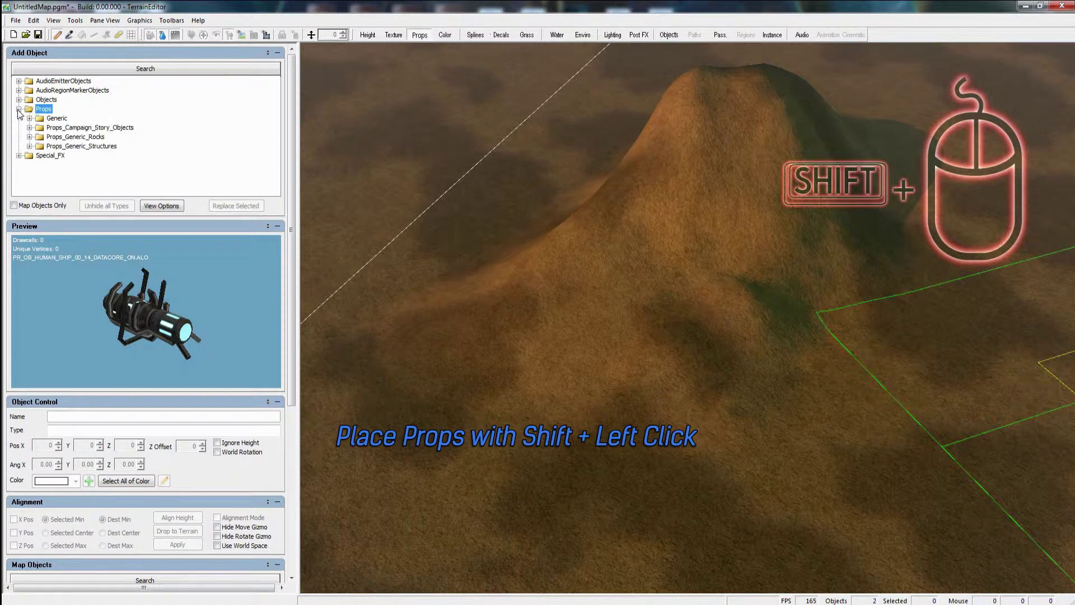
left_click(30, 146)
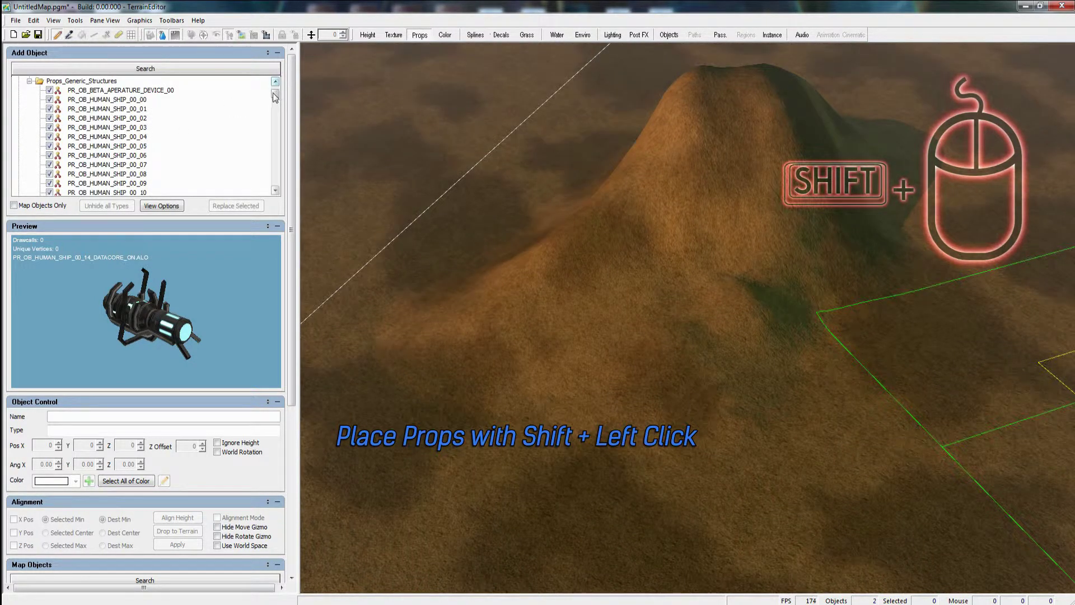
left_click_drag(273, 93, 271, 121)
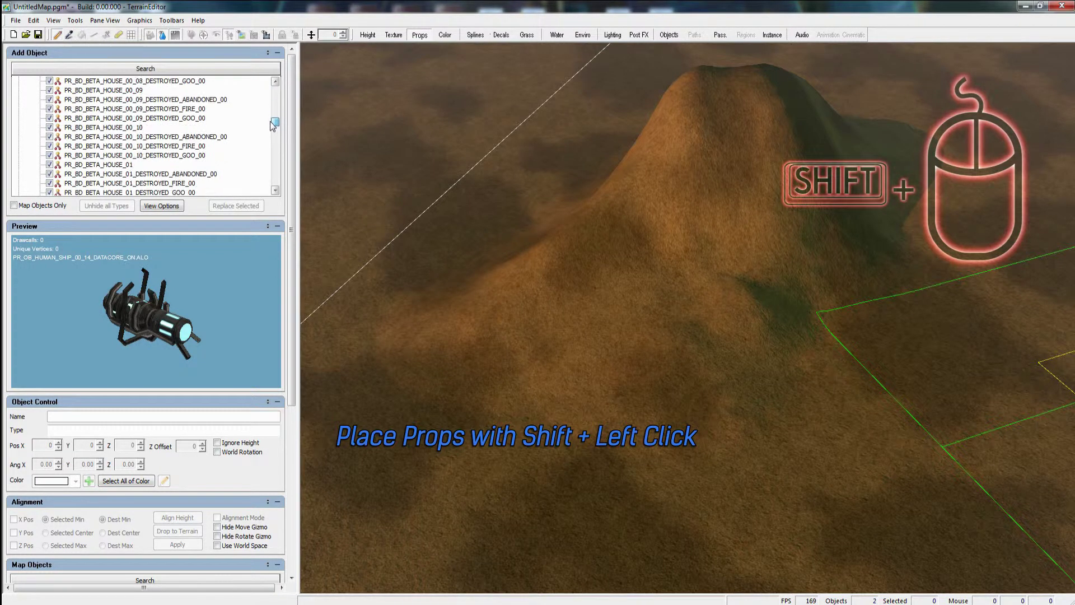
left_click(125, 164)
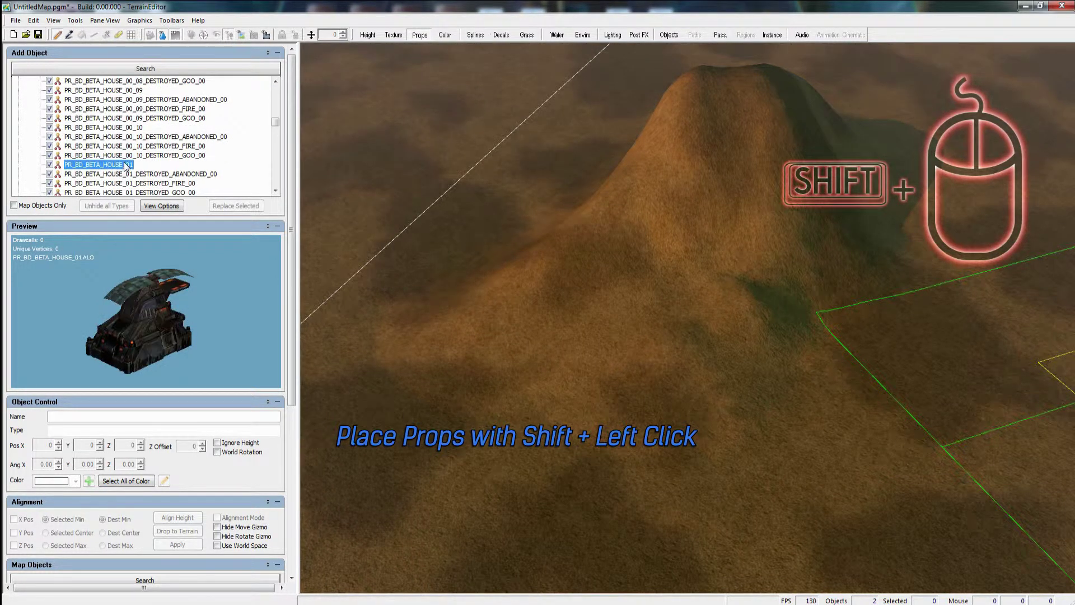
left_click(586, 317, "shift")
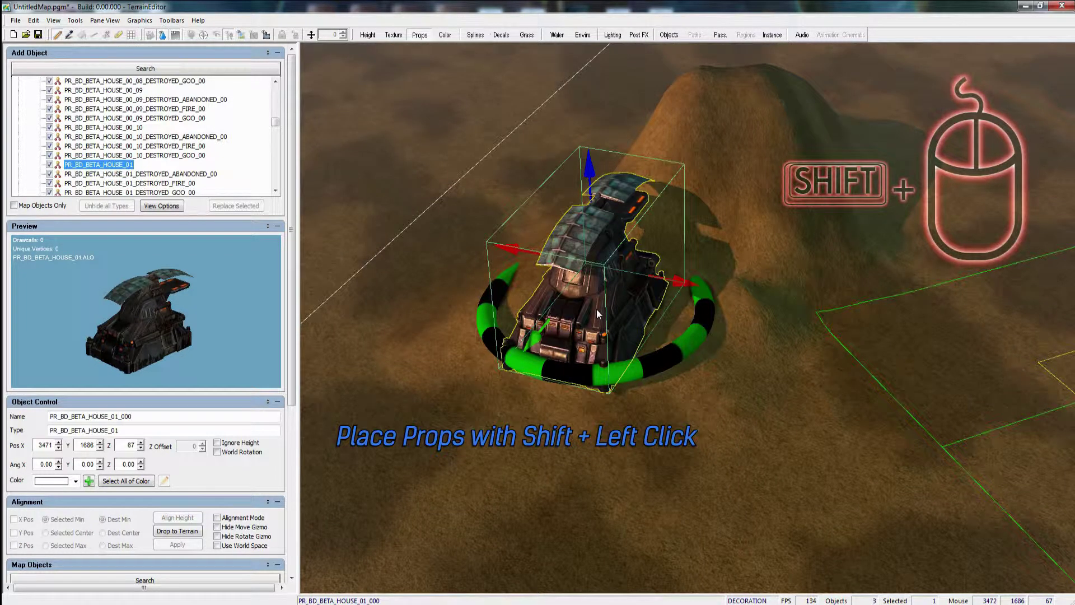
left_click(597, 313, "shift")
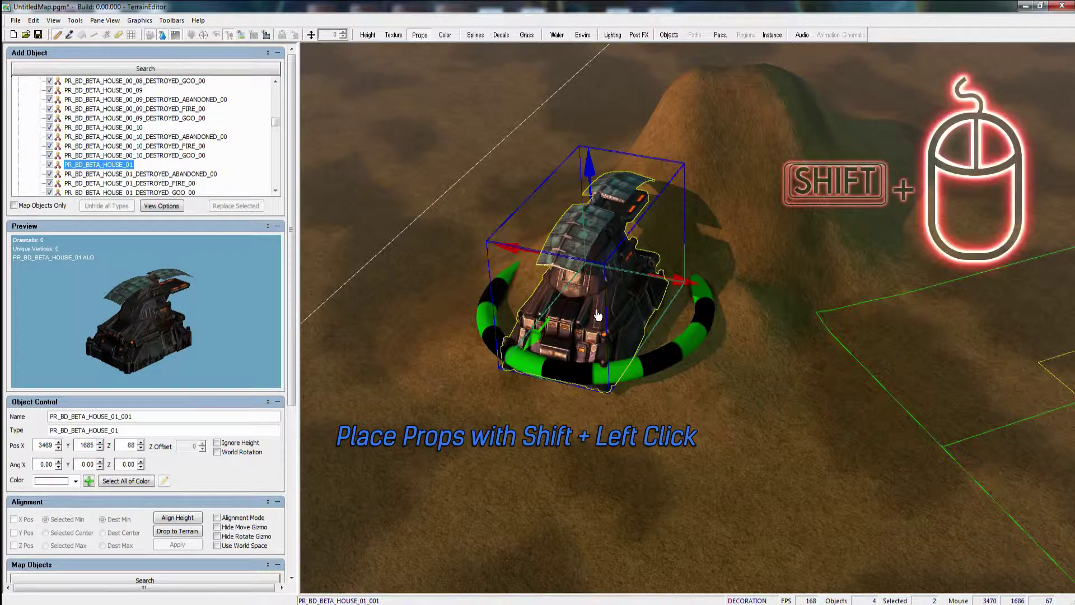
key("ctrl+z")
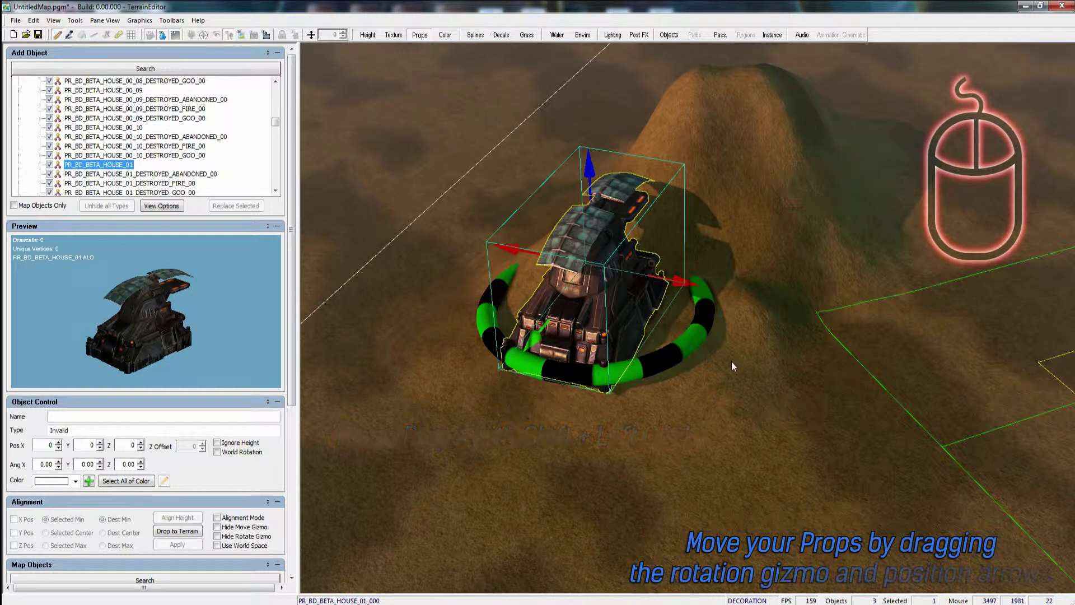
Rotate the house prop to about 12 degrees around Z and shift its position on the slope.
left_click(698, 340)
left_click_drag(699, 340, 663, 290)
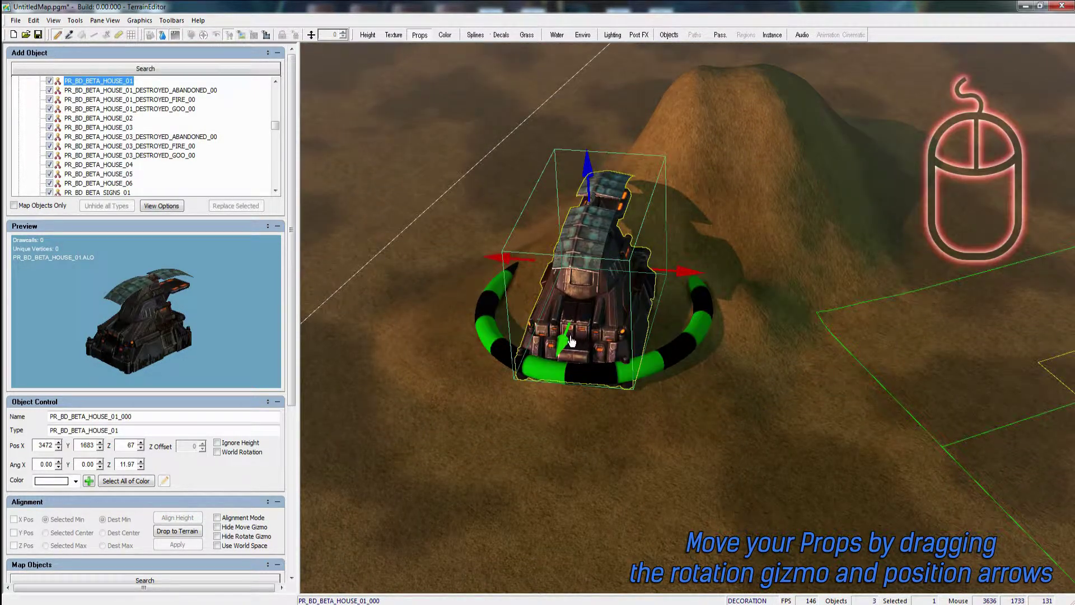
mouse_move(571, 340)
left_mouse_down()
mouse_move(518, 465)
mouse_move(560, 355)
left_mouse_up()
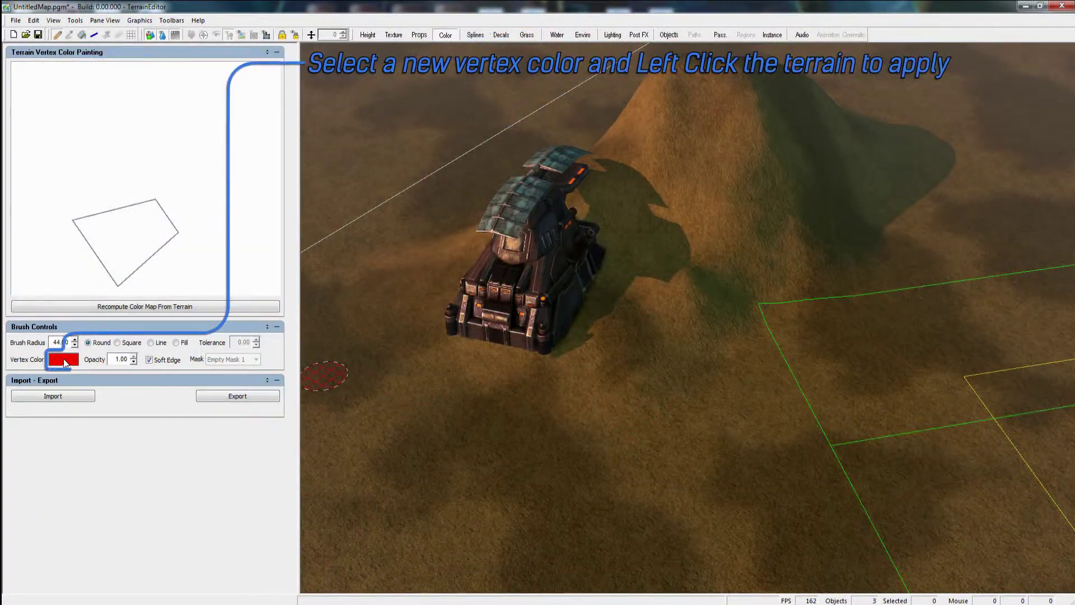
Paint a rectangular terrain area beside the house with a teal vertex color (0, 128, 128).
left_click(65, 361)
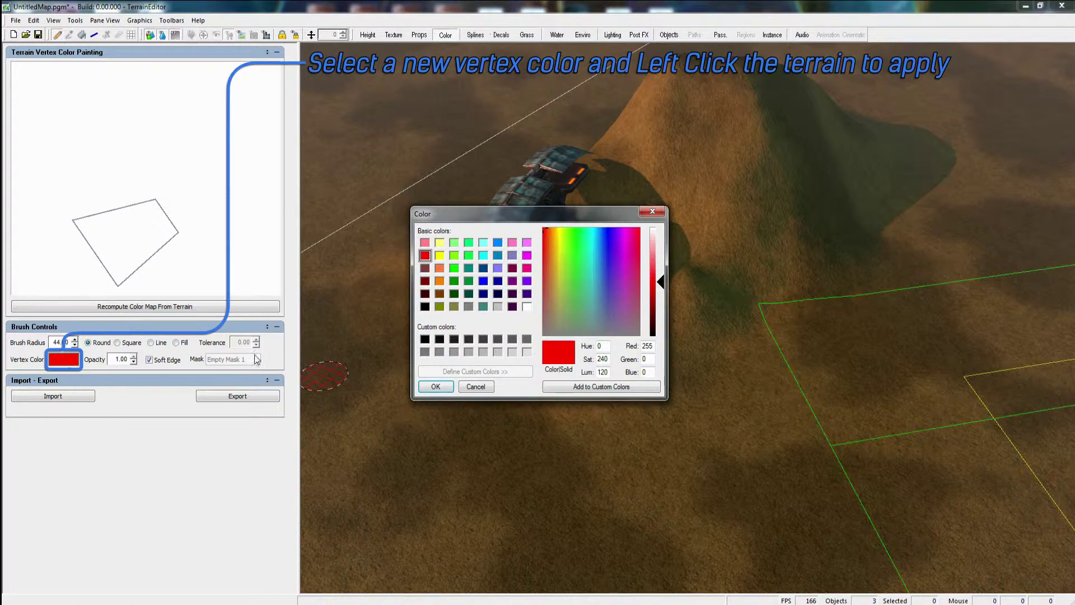
left_click(469, 268)
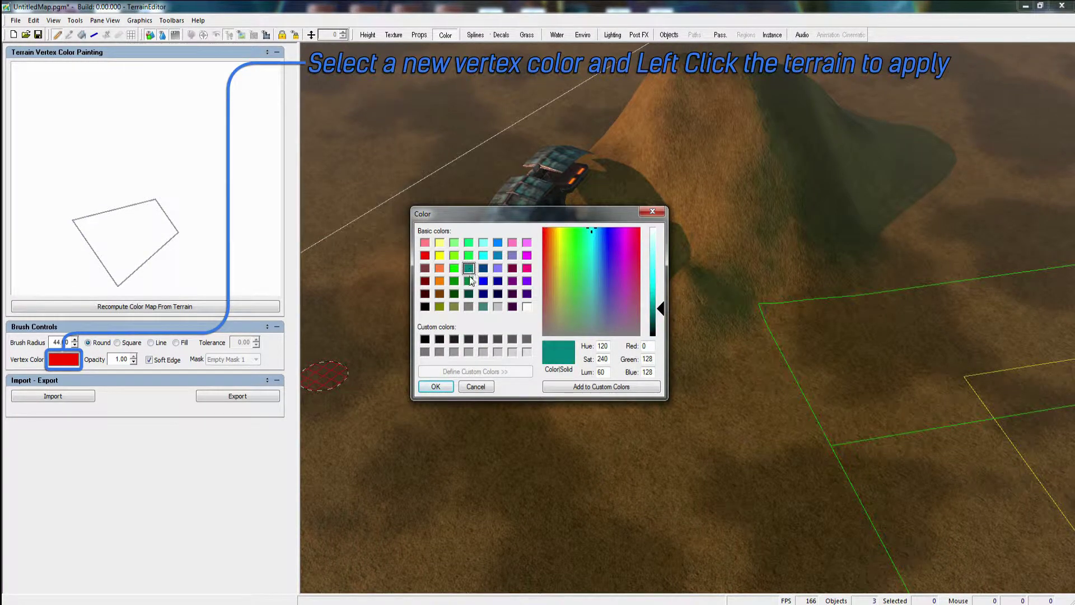
left_click(436, 387)
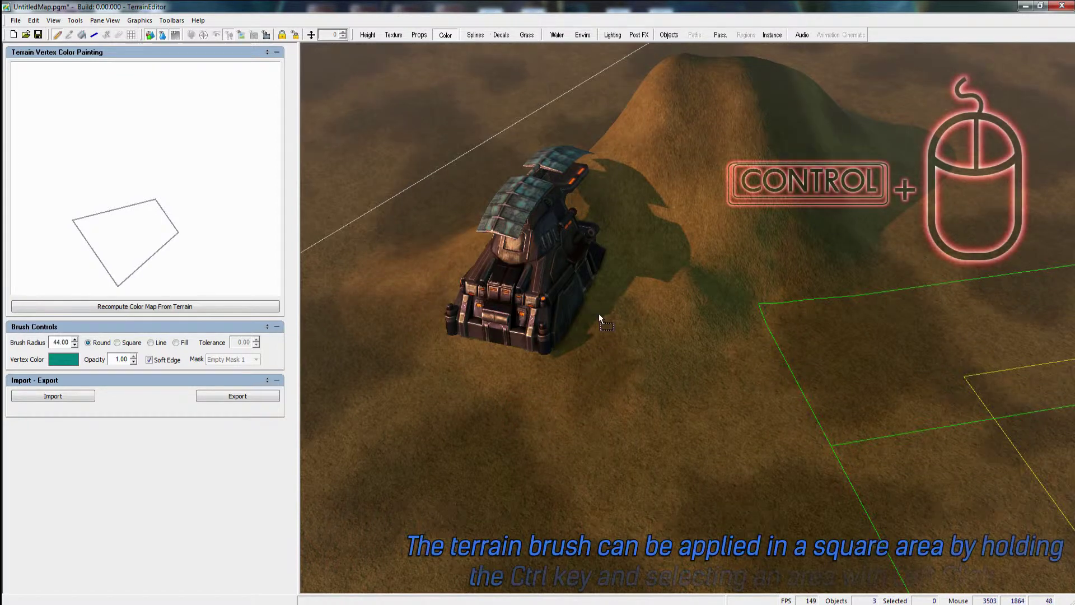
left_click_drag(606, 319, 678, 404, "ctrl")
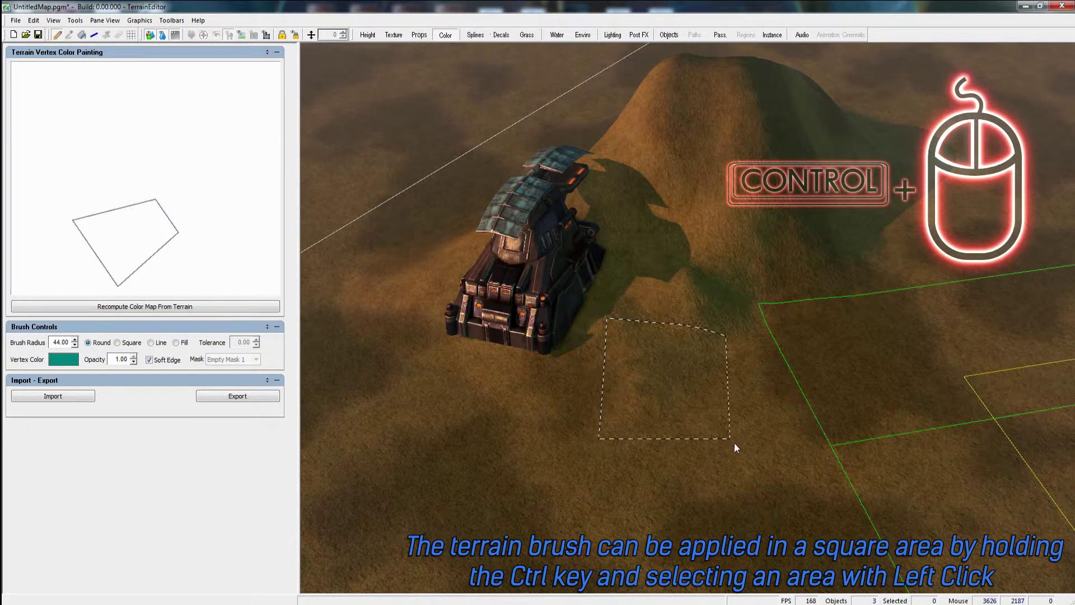
left_click_drag(765, 469, 765, 469, "ctrl")
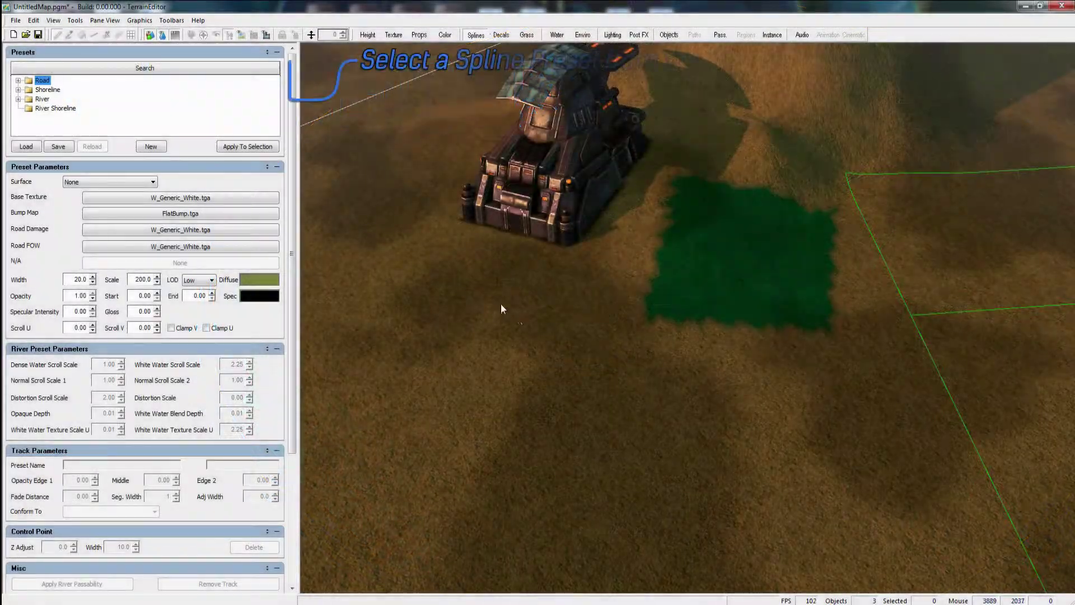
Draw a three-point river spline on the terrain in front of the house using the river_00 preset.
left_click(19, 99)
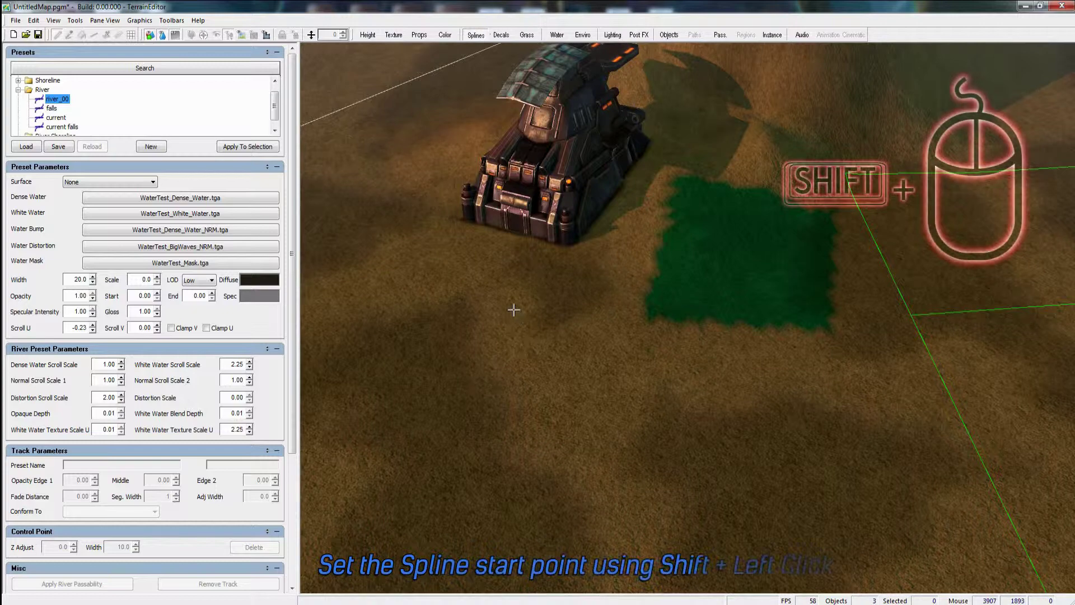
left_click(493, 301, "shift")
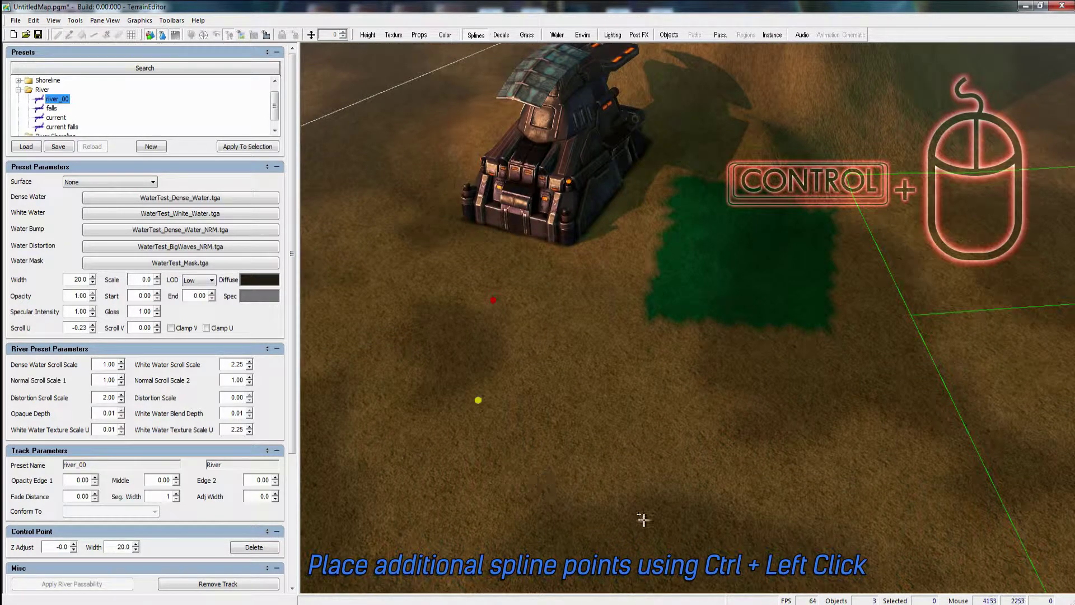
left_click(685, 526, "ctrl")
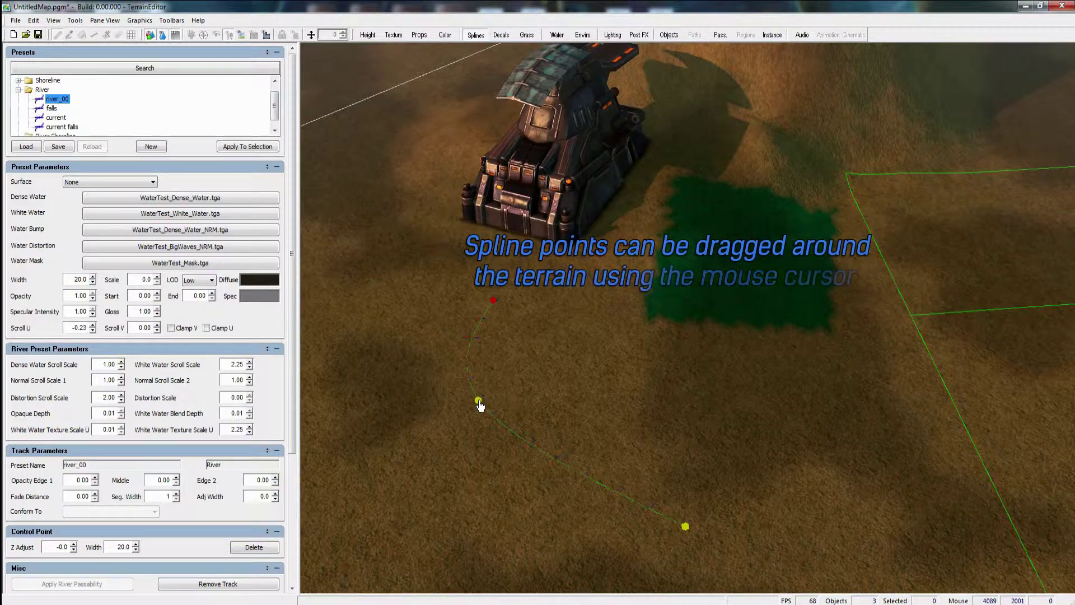
Reposition the river spline's middle control point at a Z adjust of 71 and set its width to 86.
left_click_drag(480, 405, 495, 403)
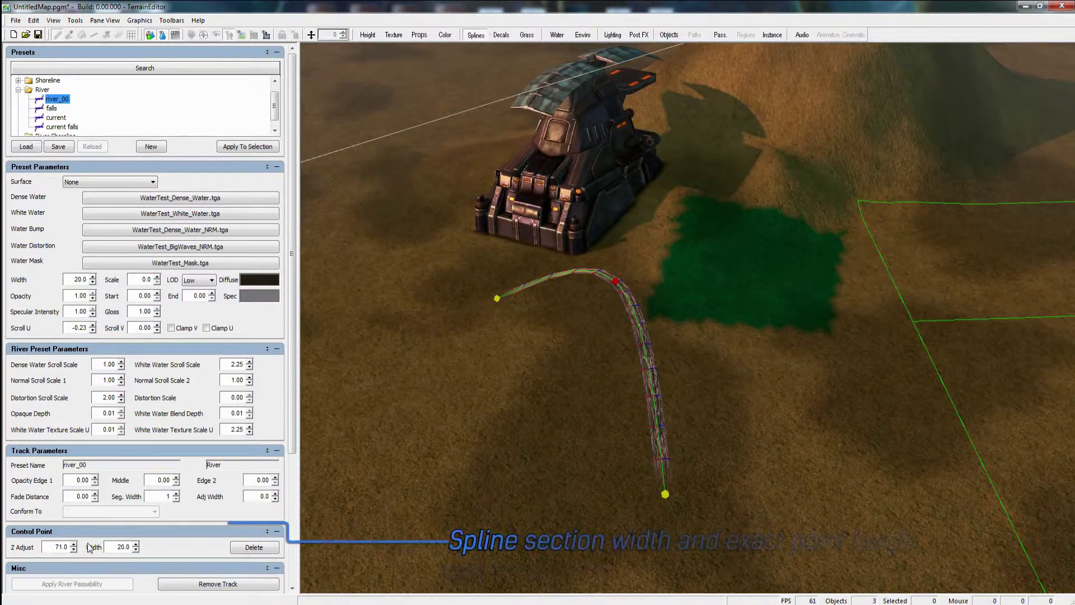
left_click_drag(90, 547, 156, 547)
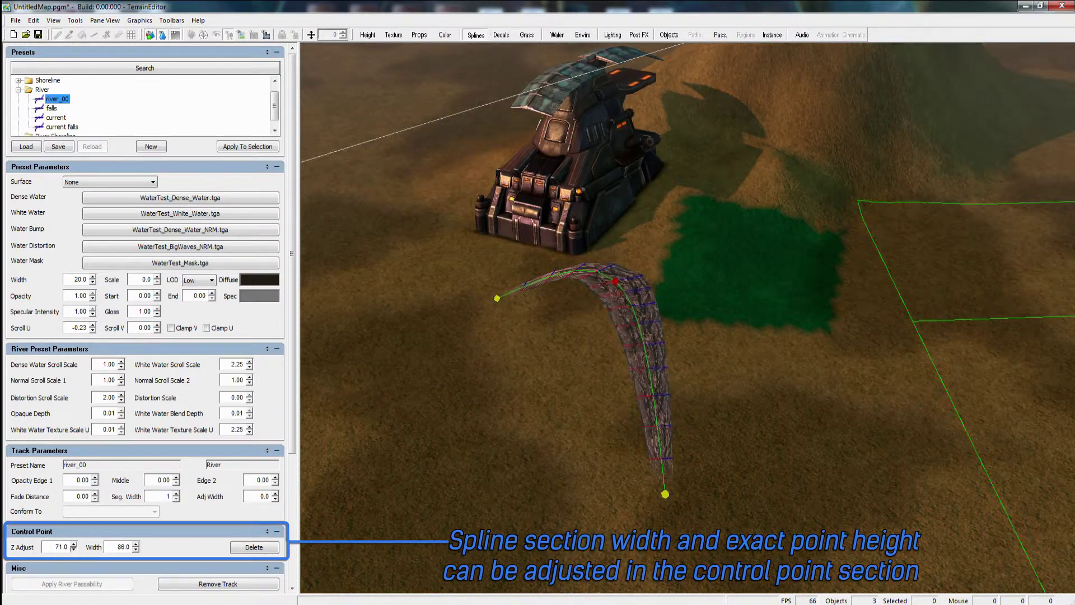
Fine-tune the Z adjust of the river spline's middle control point and change the spline's diffuse color to bright blue.
left_click_drag(73, 547, 73, 551)
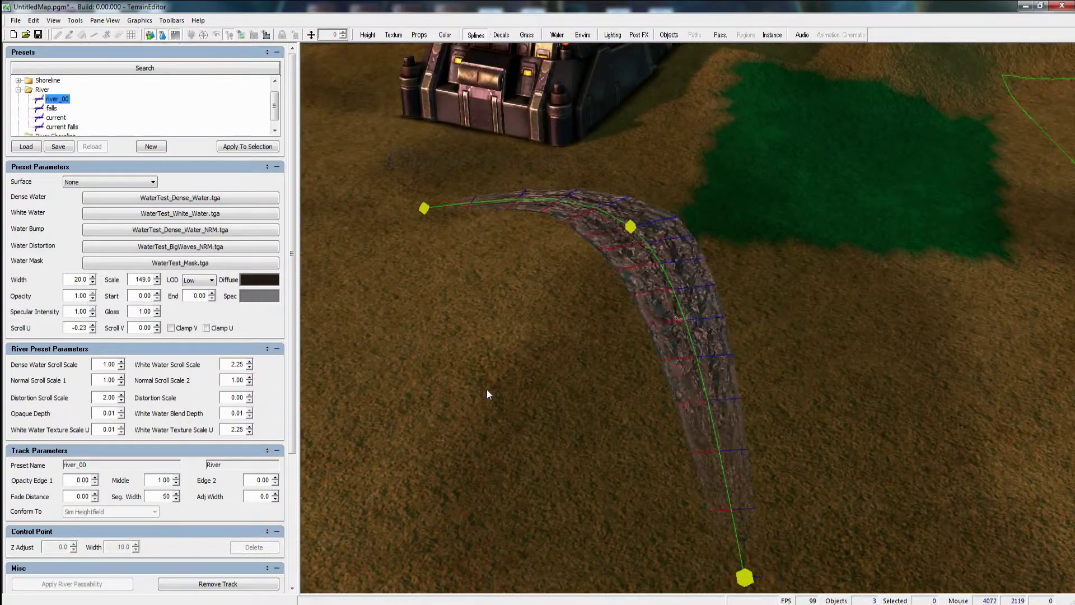
left_click(259, 281)
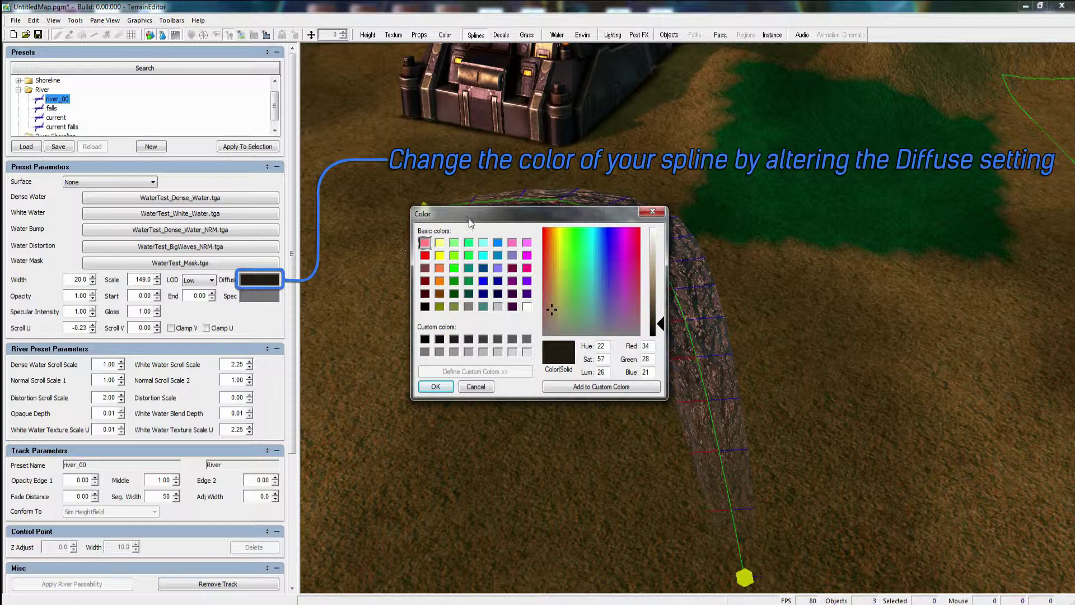
left_click_drag(468, 218, 368, 281)
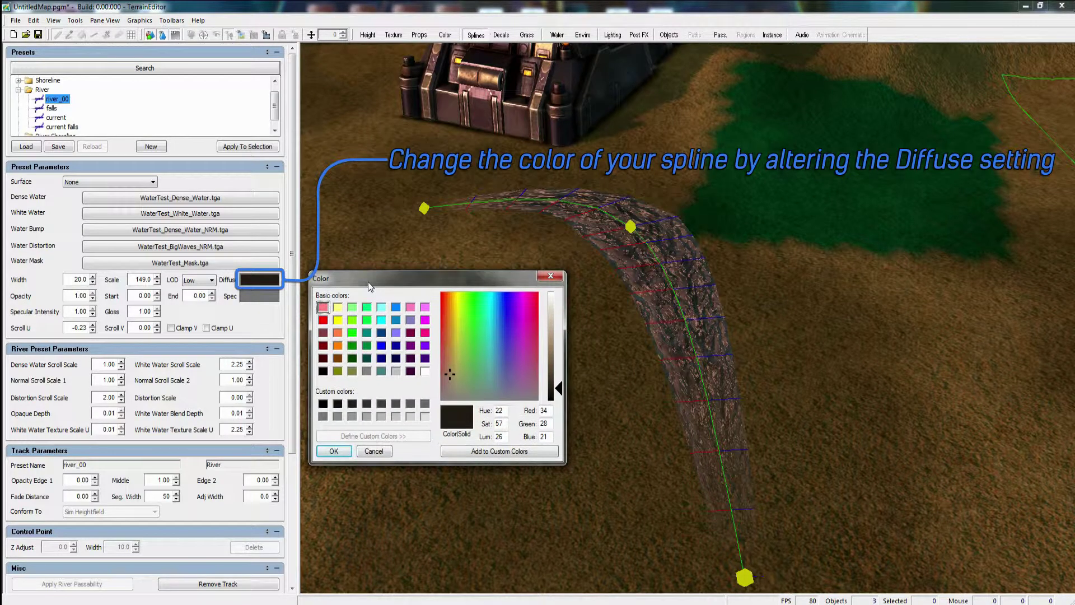
left_click(396, 308)
left_click(333, 452)
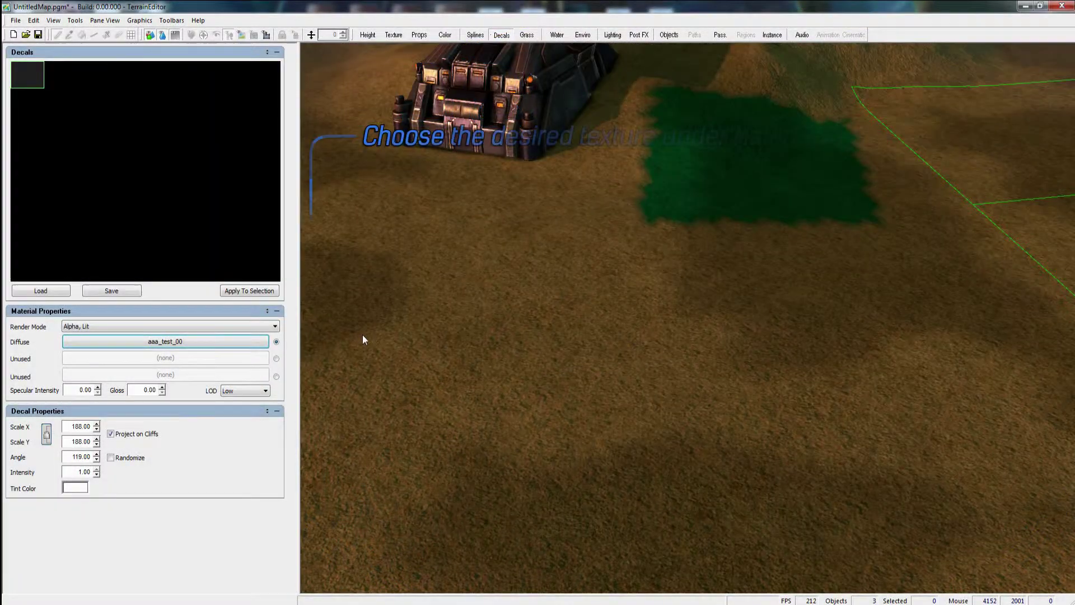
Place a decal with the diffuse texture structure_human_factory_01_large on the terrain in front of the house and shift it slightly sideways.
left_click(180, 341)
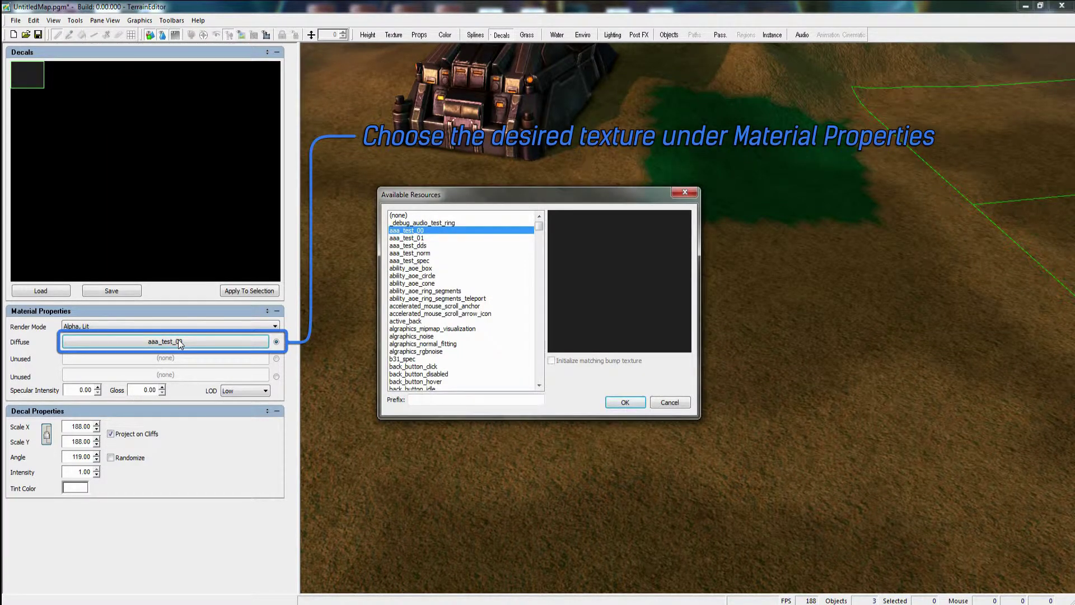
left_click_drag(539, 227, 541, 358)
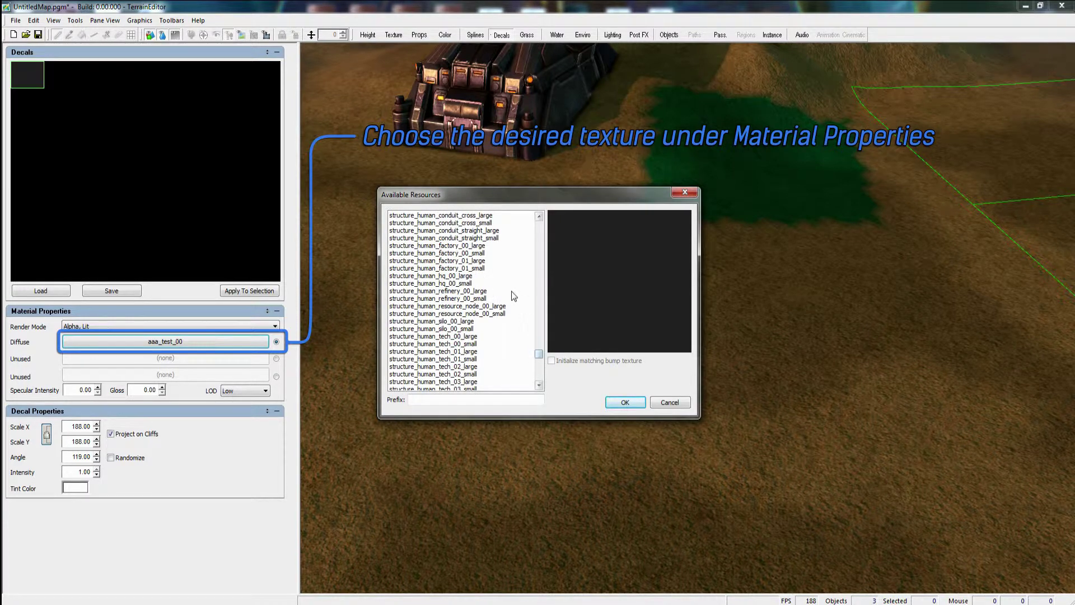
left_click(485, 262)
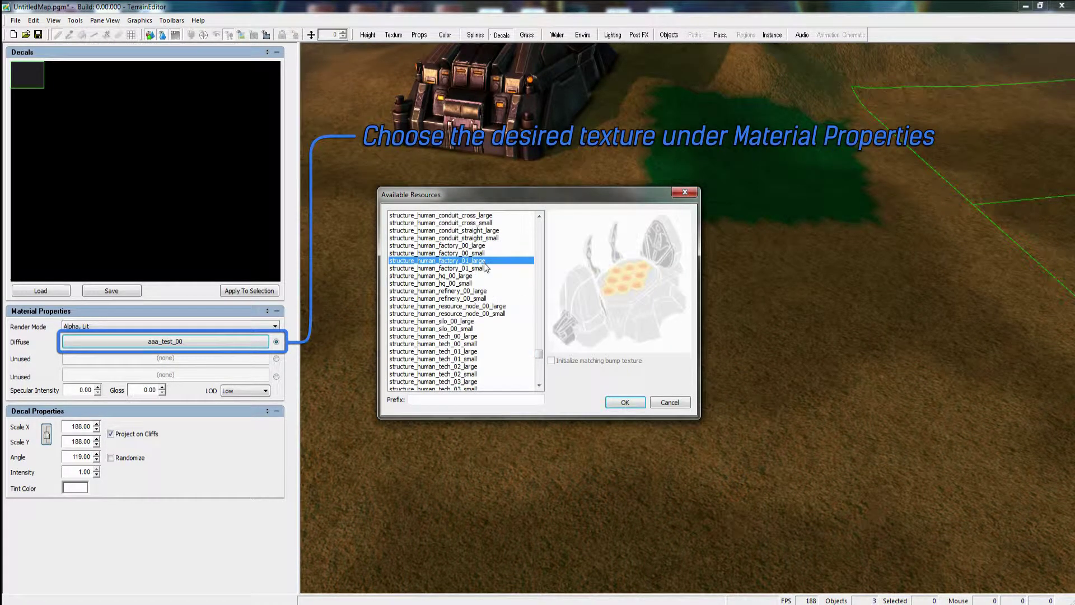
left_click(624, 406)
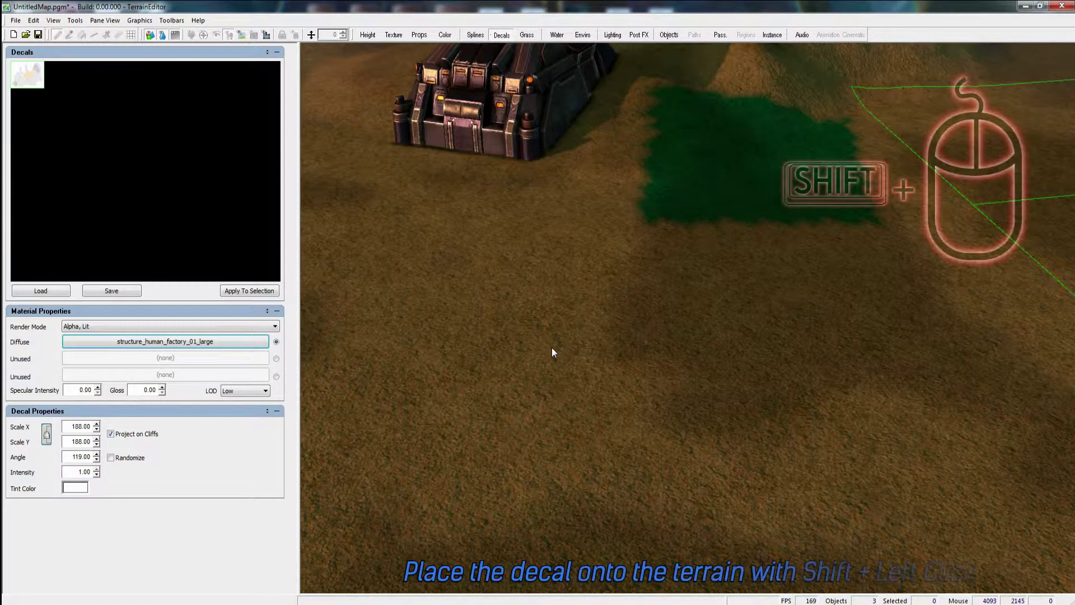
left_click(556, 318, "shift")
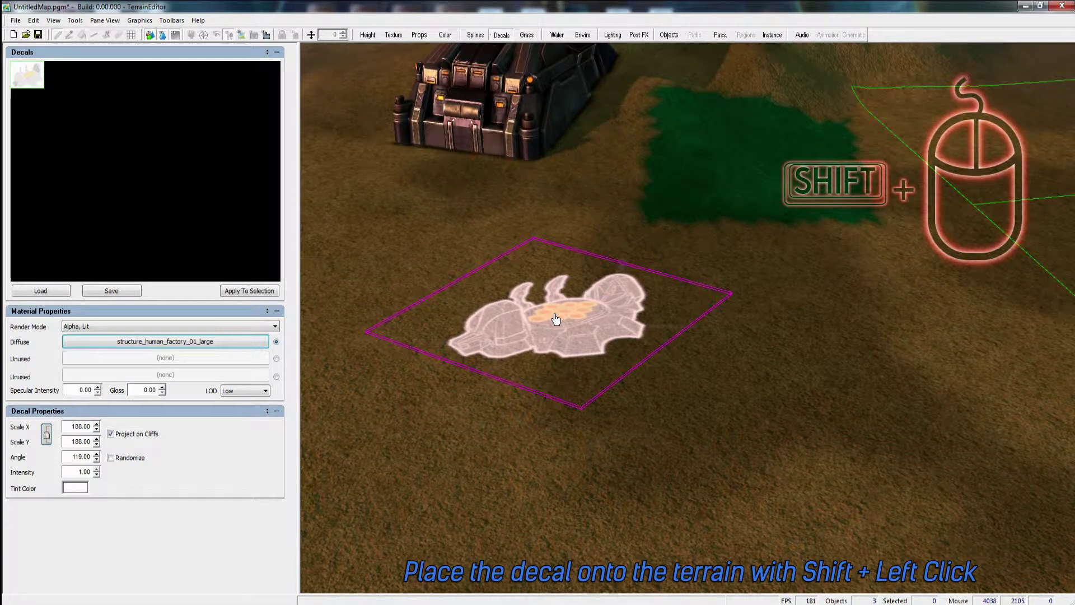
left_click_drag(554, 313, 607, 324)
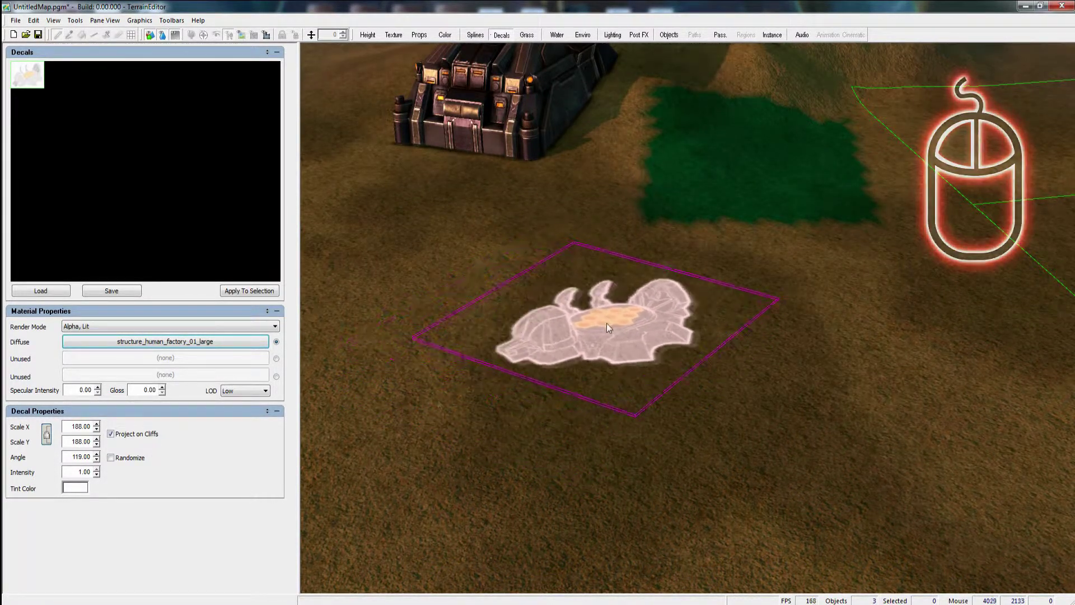
Change the selected decal's tint color to lime green (128, 255, 0).
left_click(73, 488)
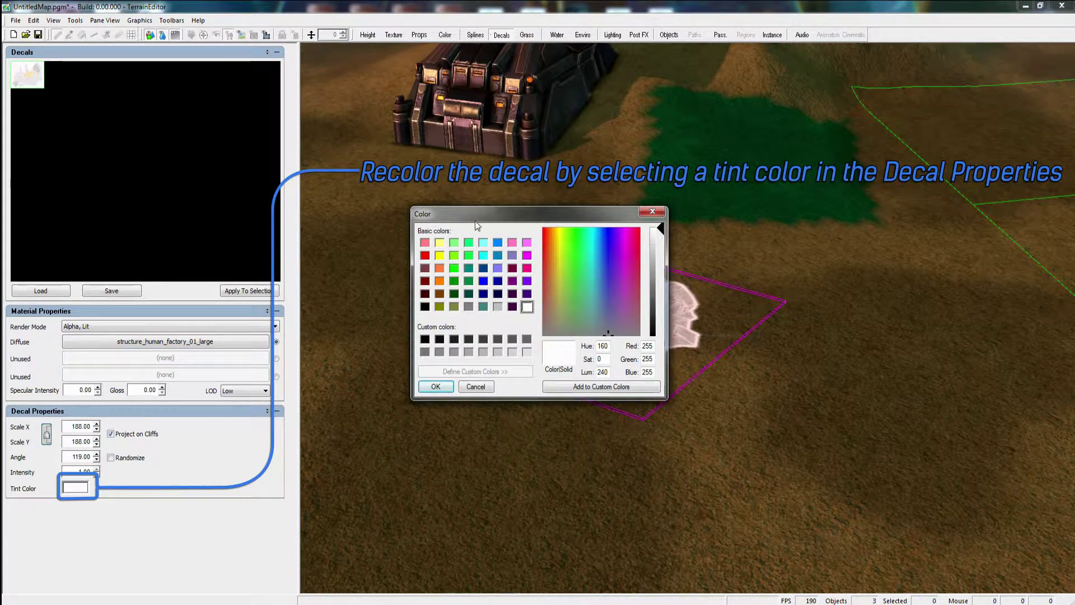
left_click(455, 255)
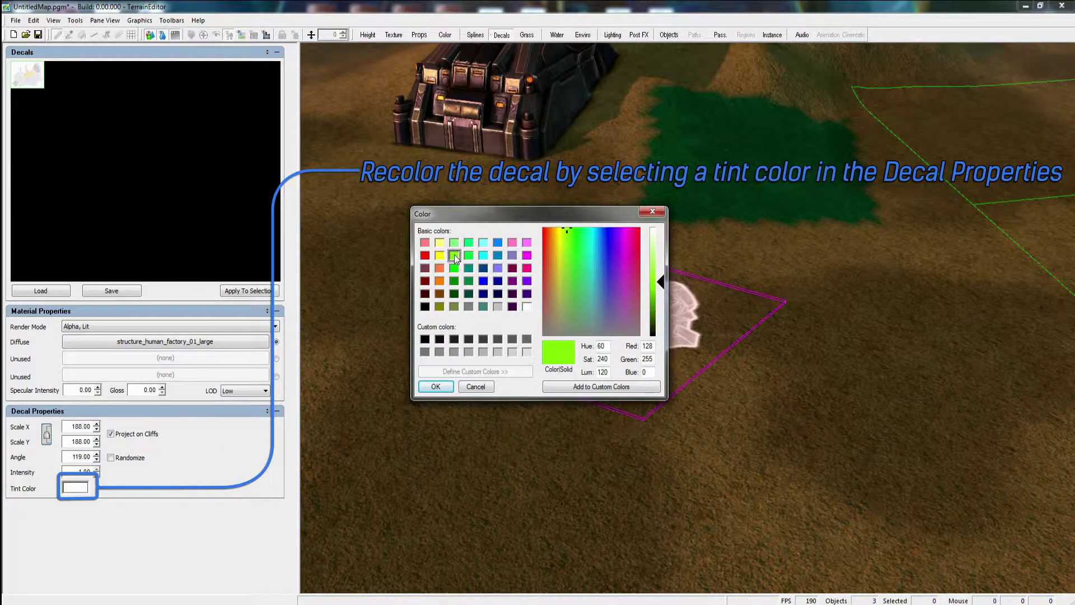
left_click(432, 388)
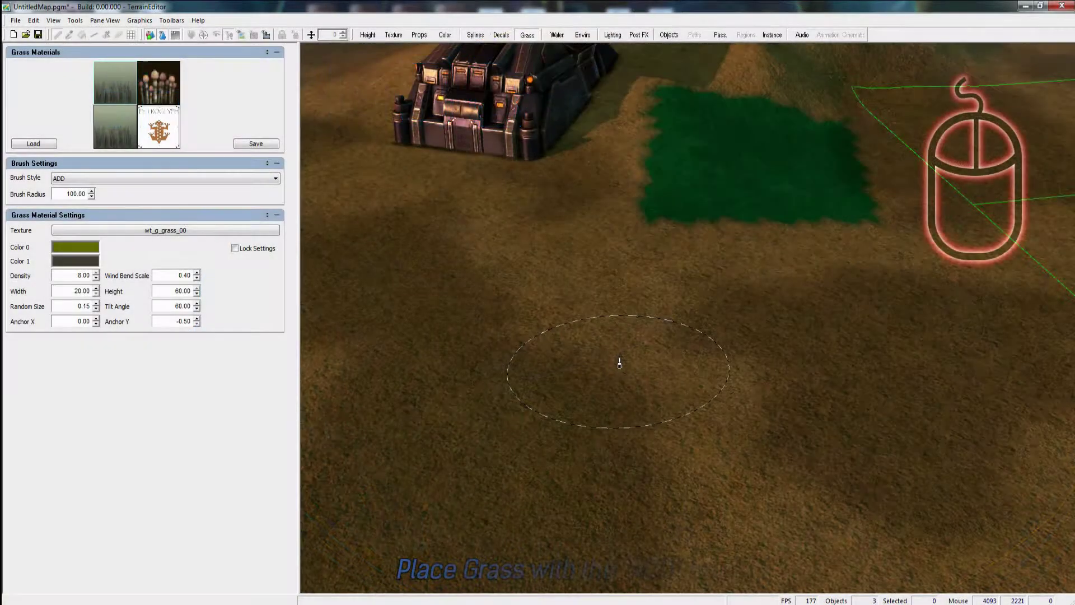
Paint an irregular patch of wt_g_grass_00 grass in front of the house using the ADD brush style with radius 100.
left_click(586, 351)
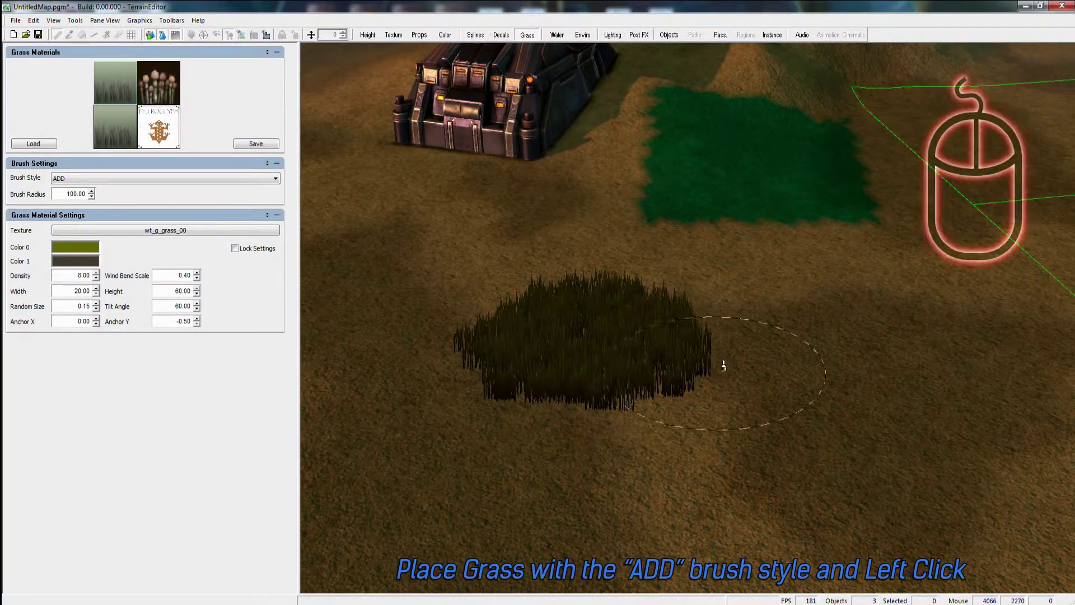
left_click(777, 371)
left_click(640, 414)
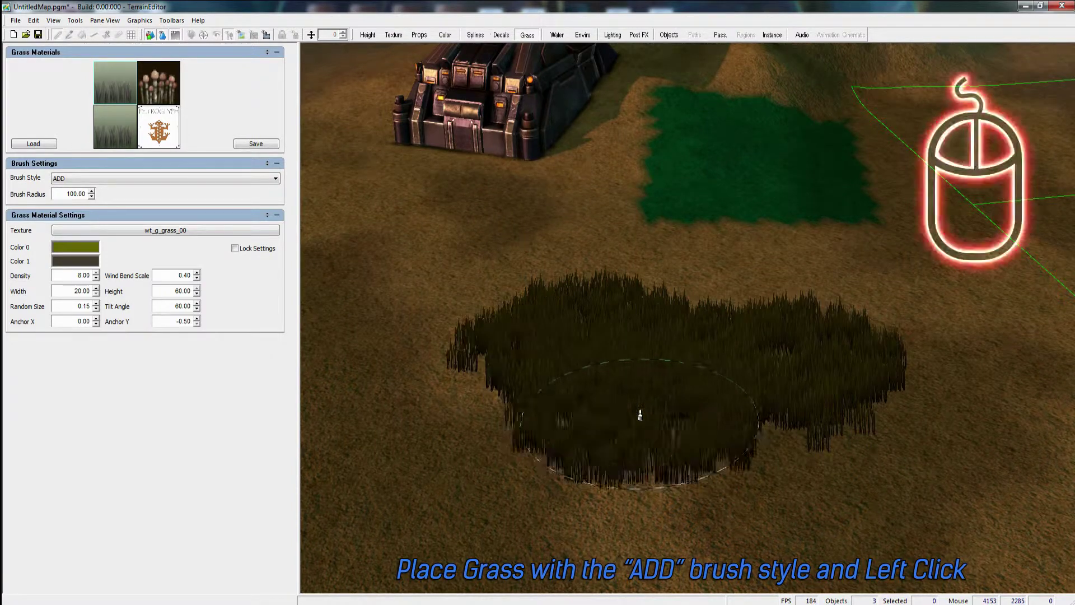
Thin out the middle and edges of the grass patch with the SUBTRACT brush style.
left_click(197, 179)
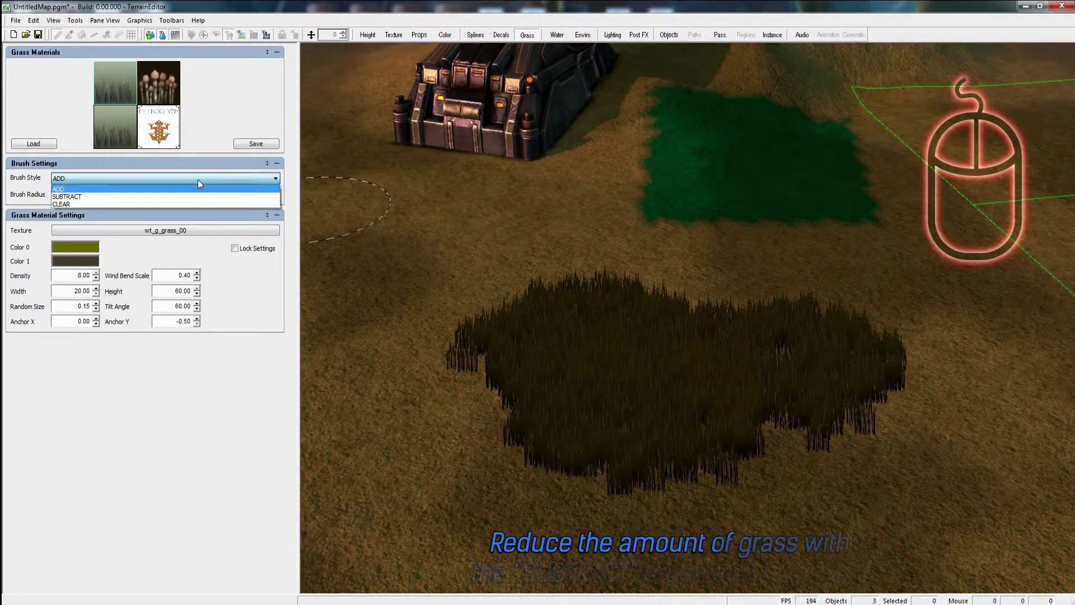
left_click(109, 196)
left_click(662, 371)
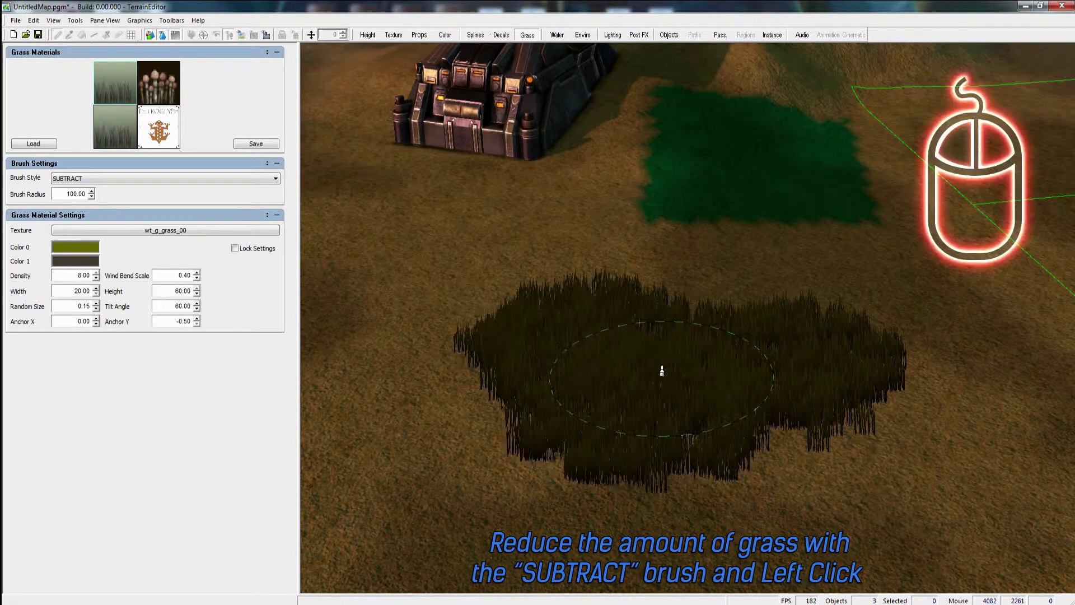
left_click(678, 372)
left_click(837, 392)
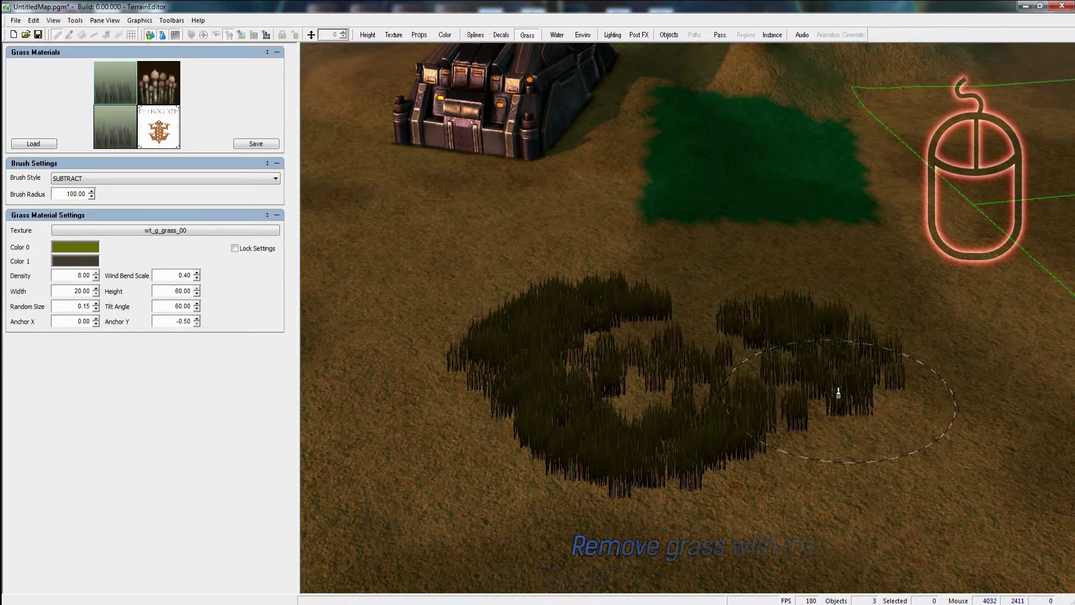
left_click(650, 375)
left_click(504, 404)
Remove the separate clump of grass beside the main patch with the CLEAR brush style.
left_click(250, 179)
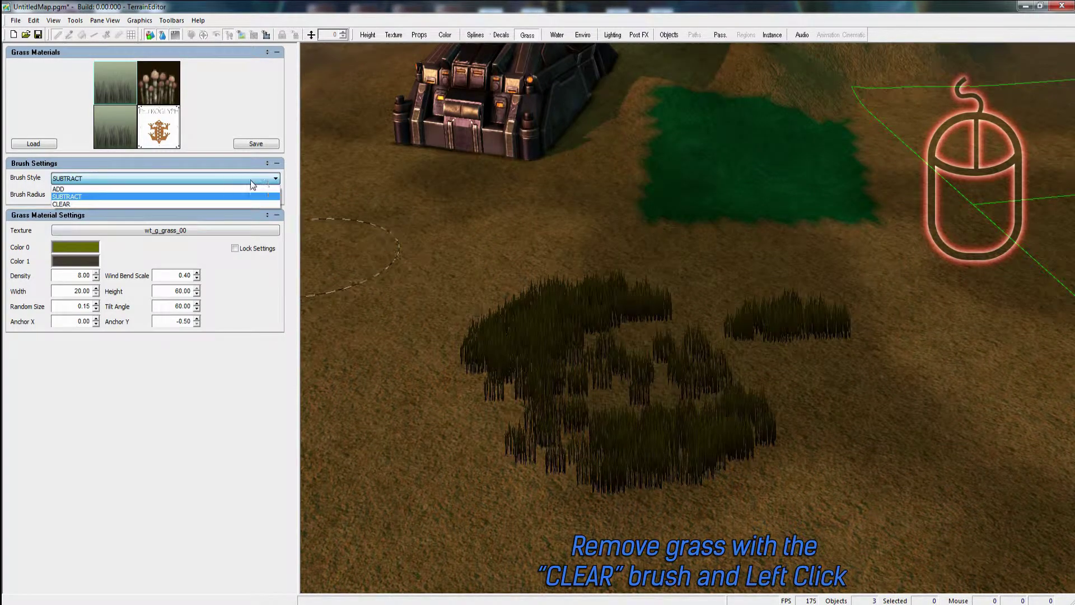
left_click(80, 204)
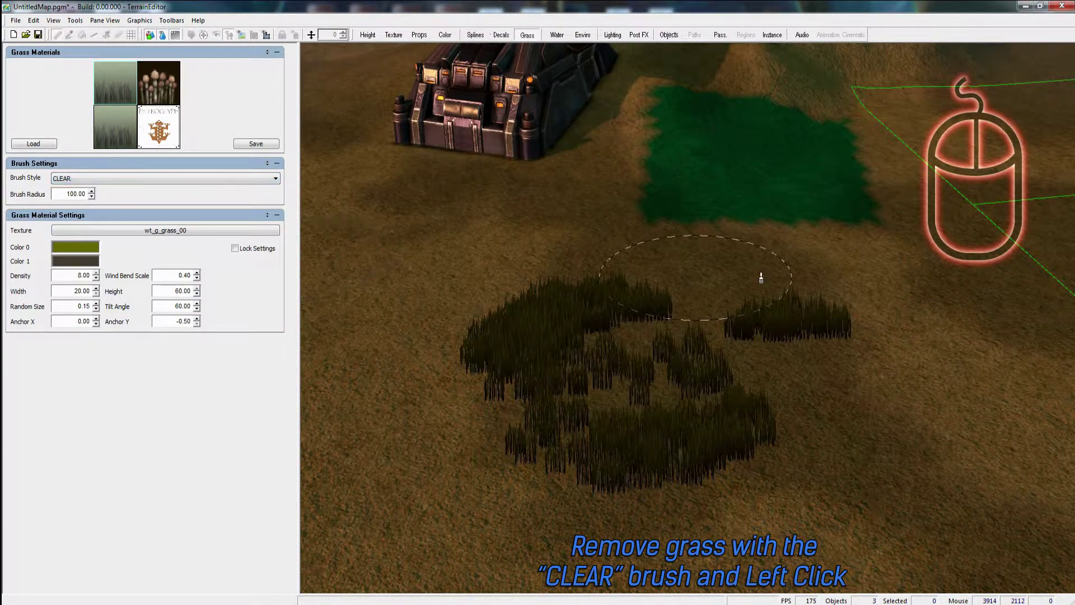
mouse_move(761, 278)
left_mouse_down()
mouse_move(807, 314)
mouse_move(787, 307)
mouse_move(862, 294)
left_mouse_up()
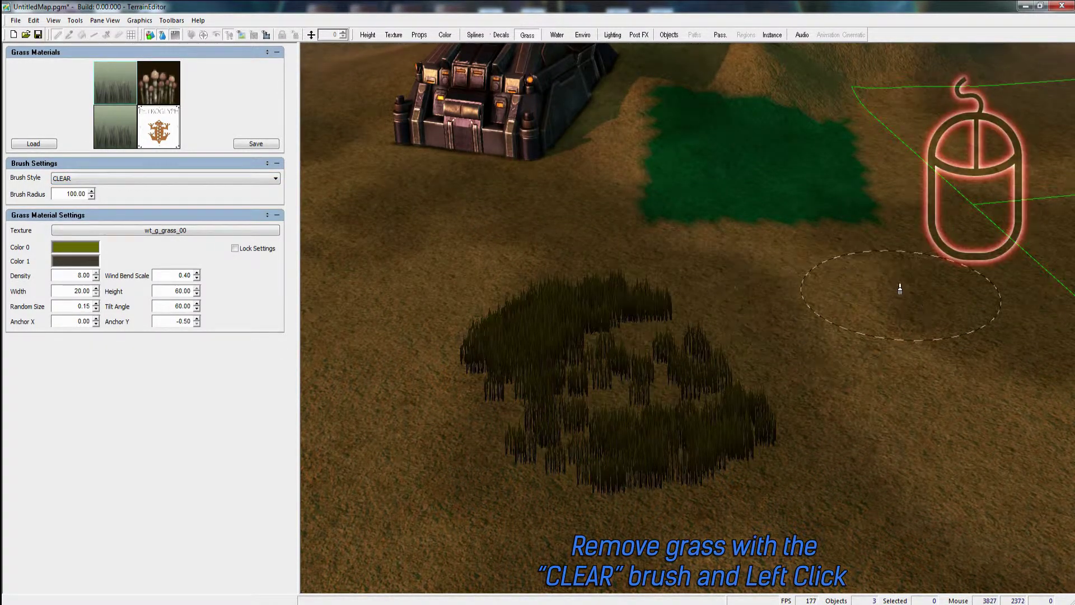
mouse_move(425, 280)
left_mouse_down()
mouse_move(458, 288)
mouse_move(493, 331)
mouse_move(430, 256)
left_mouse_up()
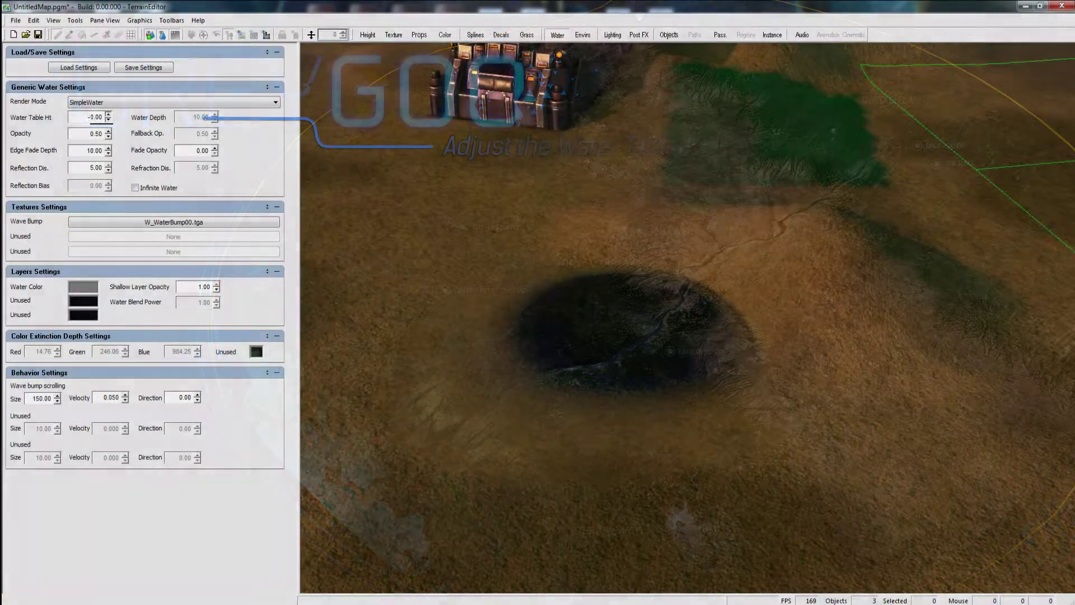
Lower the water table height to -23.
key("Down")
key("Down")
key("Down")
key("Down")
key("Down")
key("Down")
key("Down")
key("Down")
key("Down")
key("Down")
key("Down")
key("Down")
key("Down")
key("Down")
key("Down")
key("Down")
key("Down")
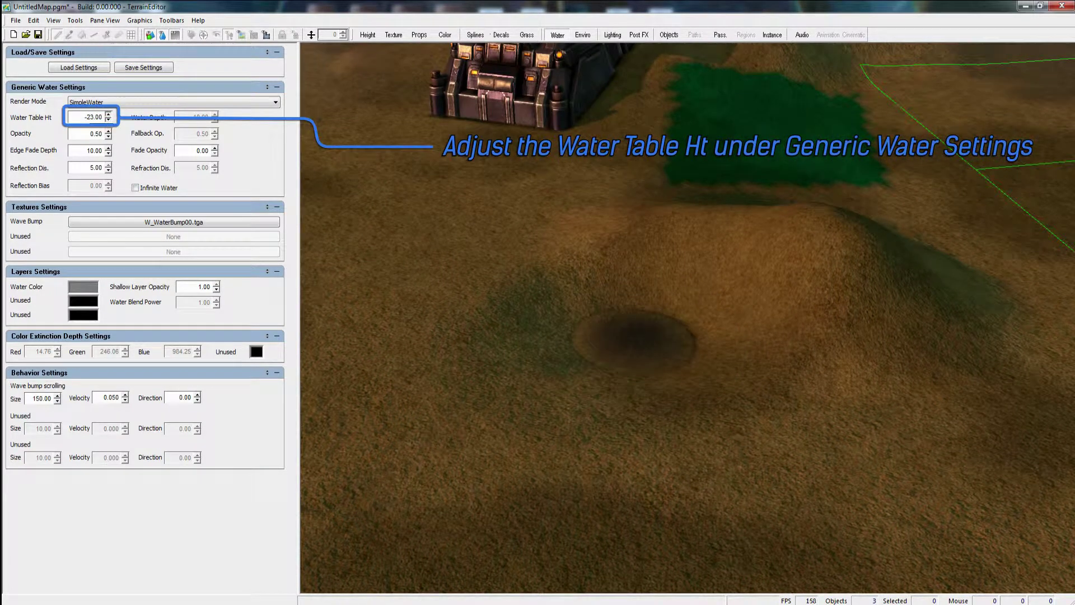
Raise the water table height to about 1 so that water fills the terrain crater.
key("Up")
key("Up")
key("Up")
key("Up")
key("Up")
key("Up")
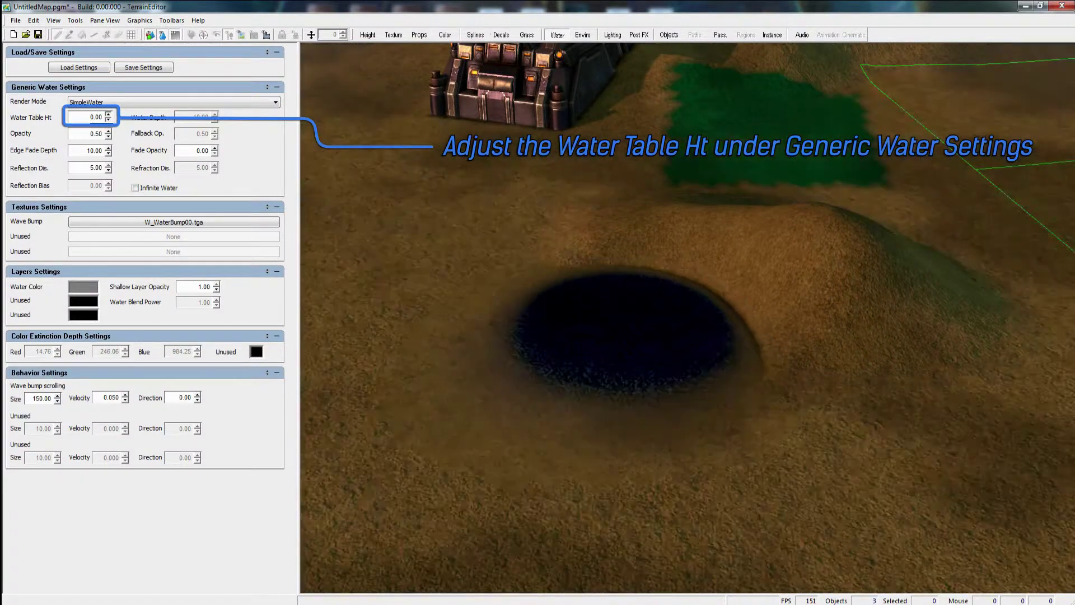
key("Up")
key("Up")
key("Up")
key("Up")
key("Up")
key("Up")
key("Up")
key("Up")
key("Up")
key("Up")
key("Up")
key("Up")
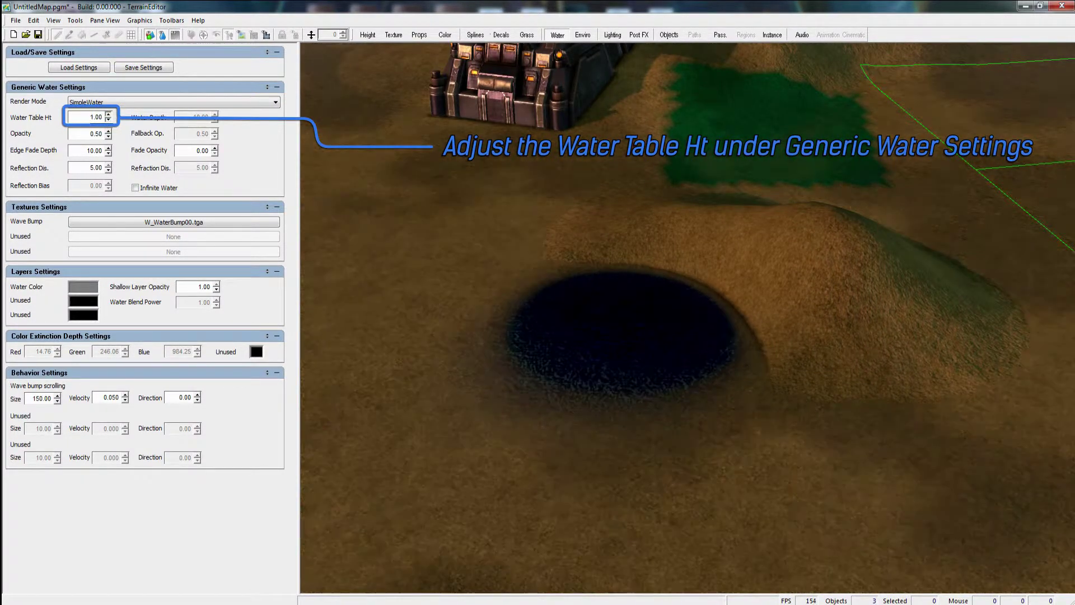
key("Up")
key("Up")
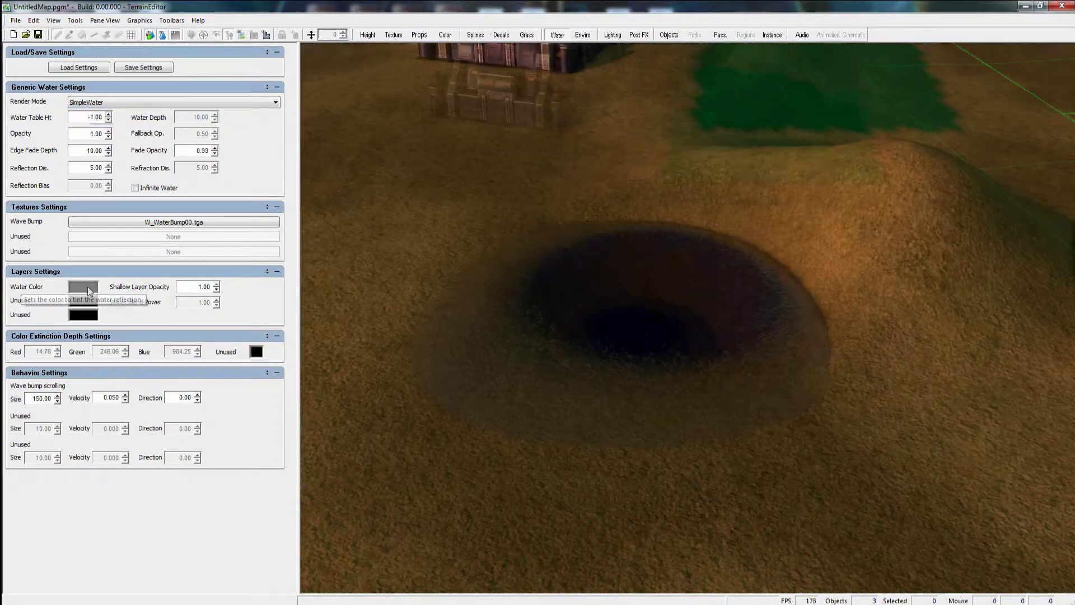
Change the map's water color to bright green (0, 255, 0) in the layer settings.
left_click(88, 286)
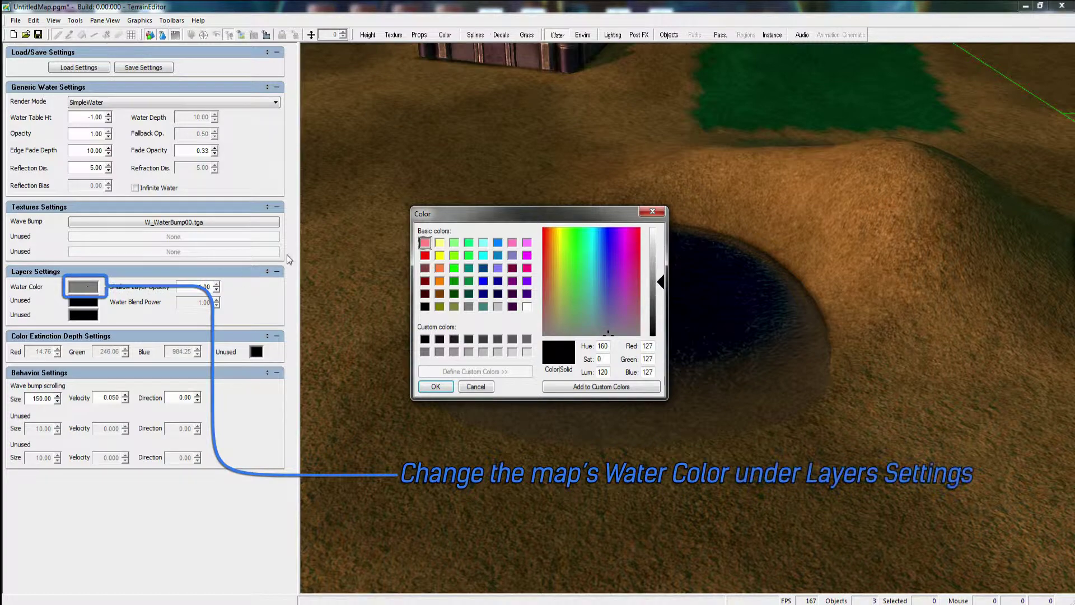
left_click_drag(501, 218, 366, 152)
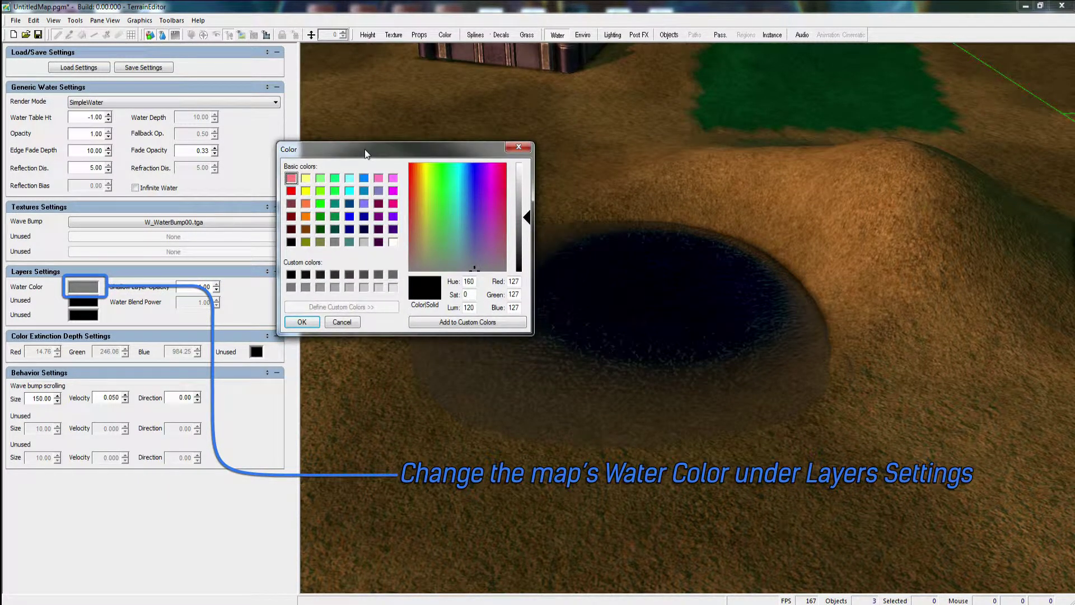
left_click(321, 204)
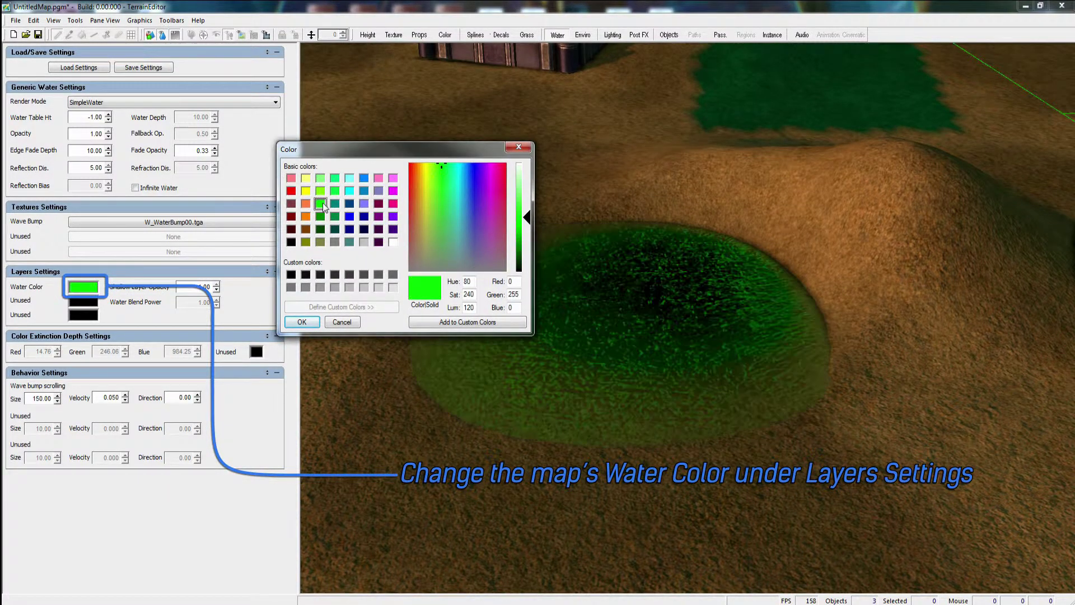
left_click(302, 322)
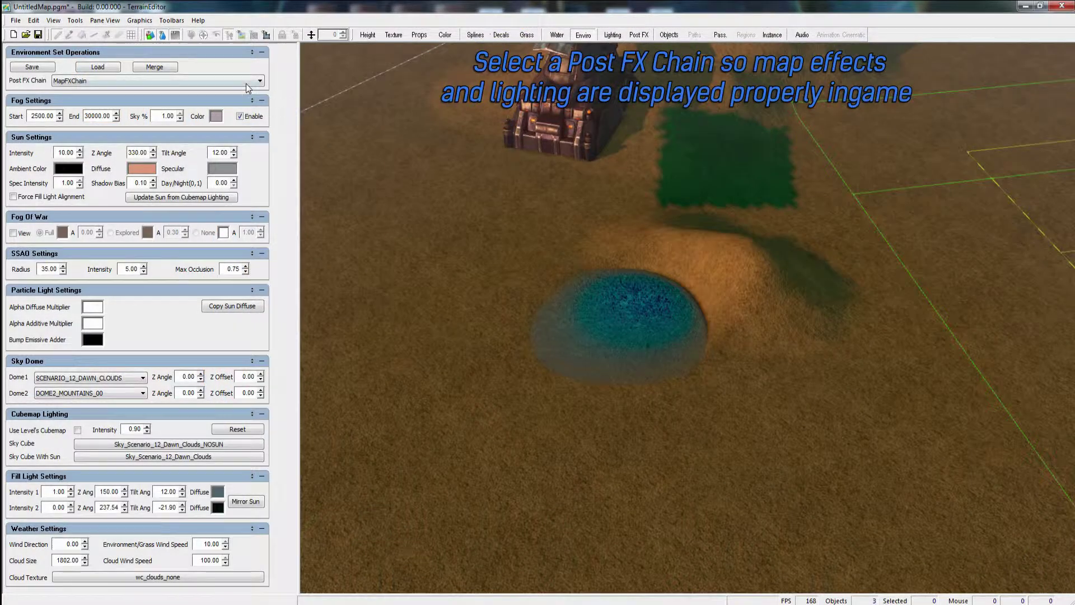
Choose MapFXChain as the map's Post FX Chain and set the sun intensity to 13.99.
left_click(247, 83)
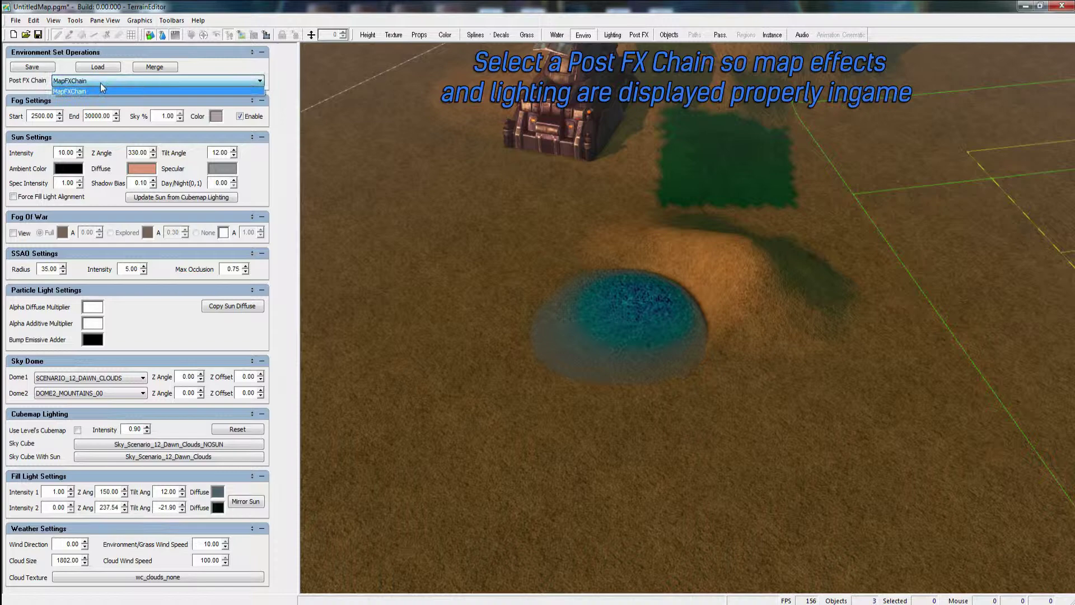
left_click(70, 92)
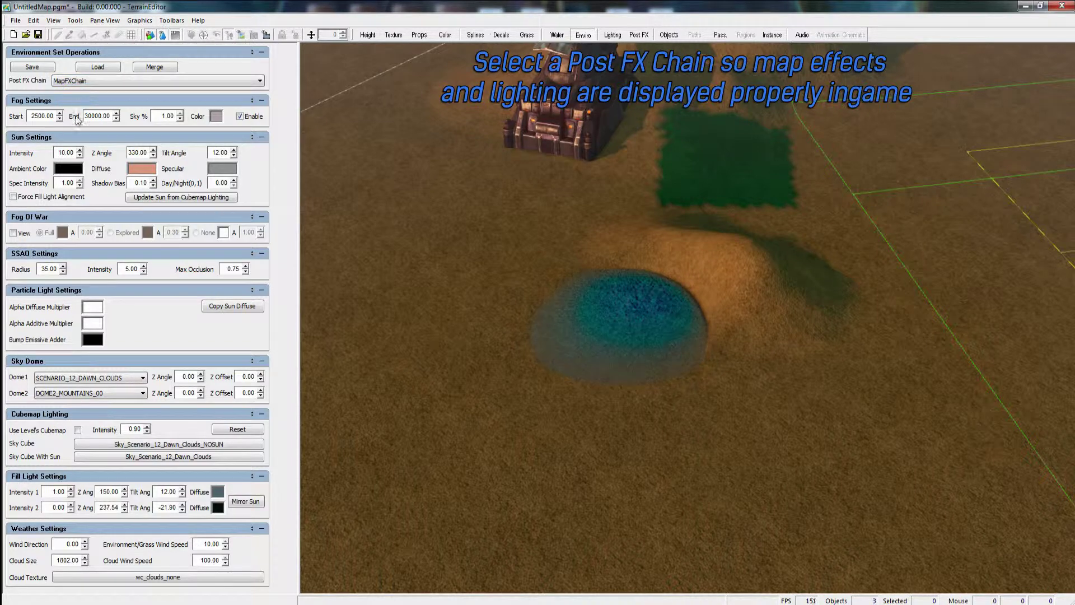
left_click(80, 155)
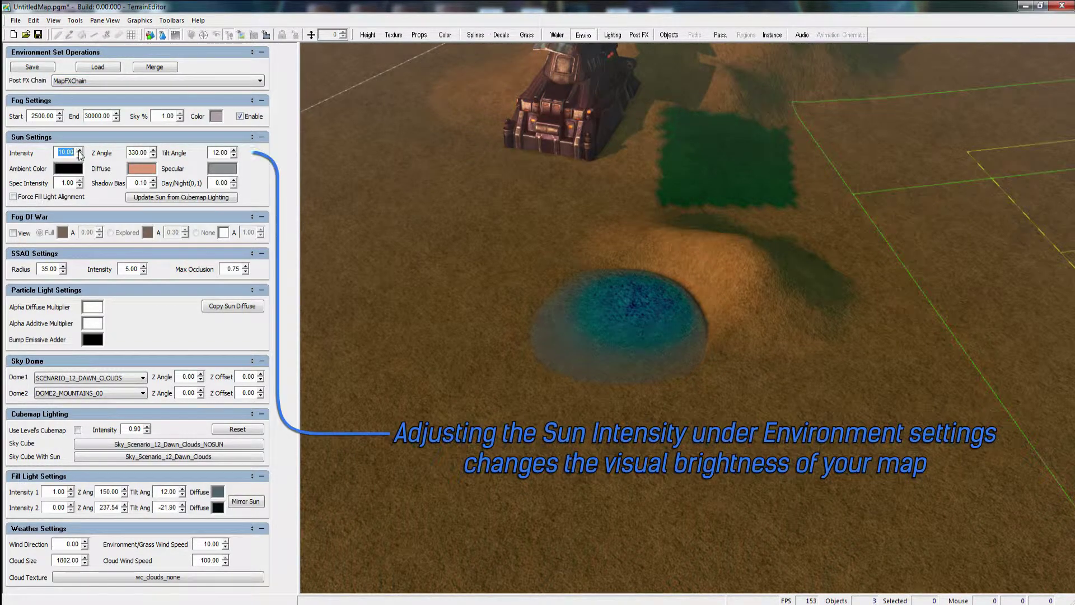
left_click(80, 155)
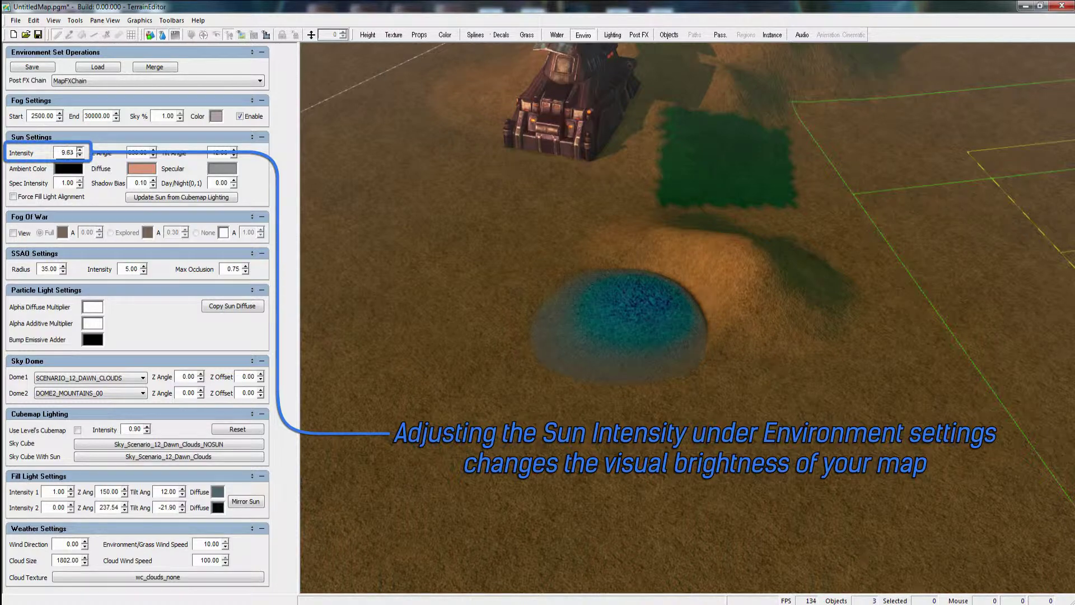
left_click(79, 155)
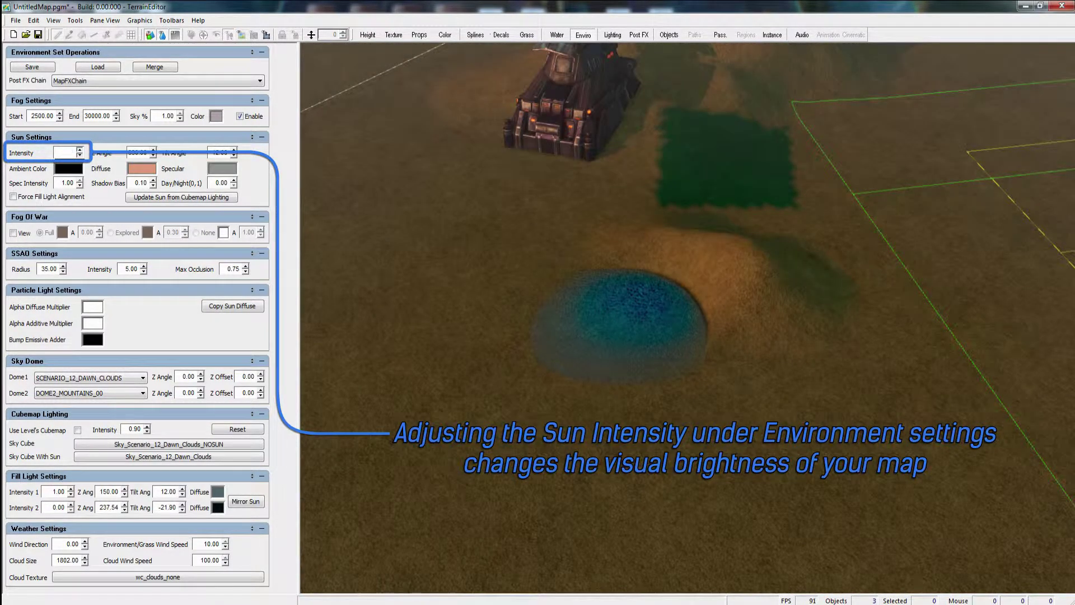
left_click(80, 149)
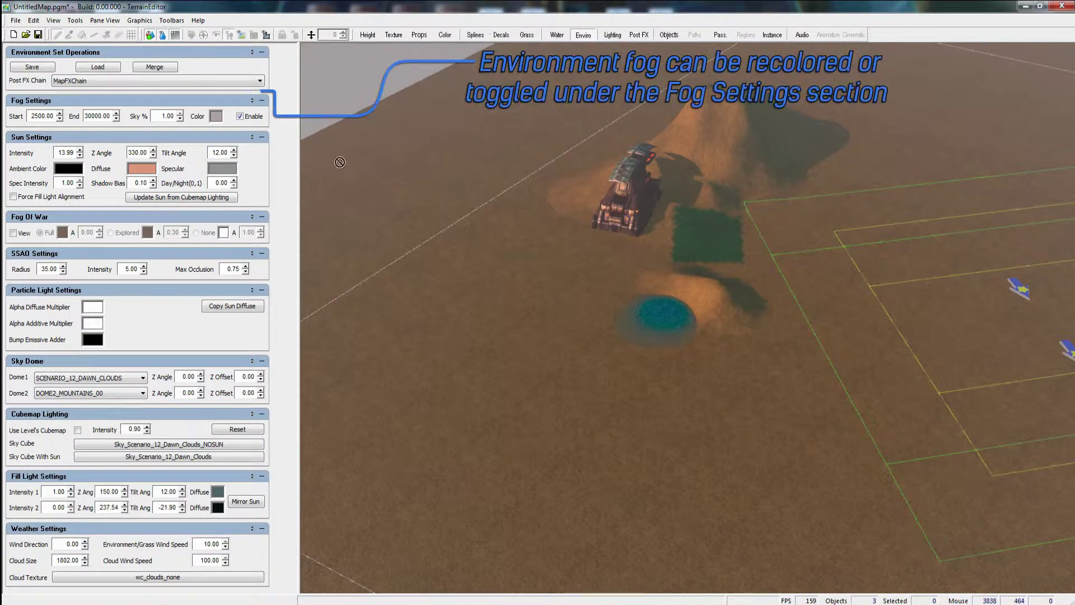
Recolor the environment fog to light gray (192, 192, 192) and disable the fog.
left_click(215, 119)
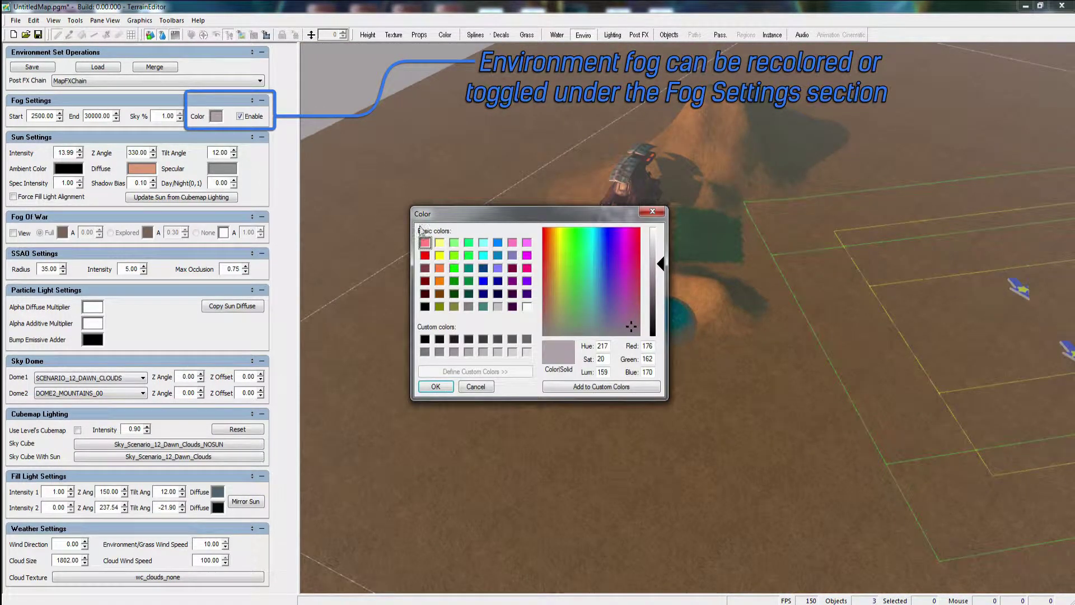
left_click(483, 243)
left_click(497, 243)
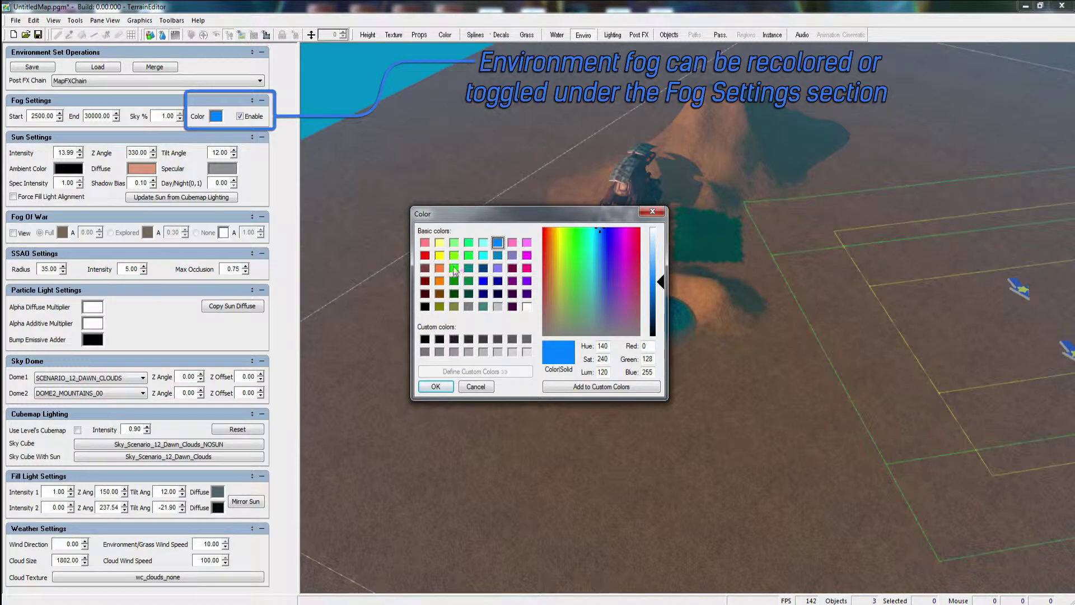
left_click(496, 307)
left_click(436, 387)
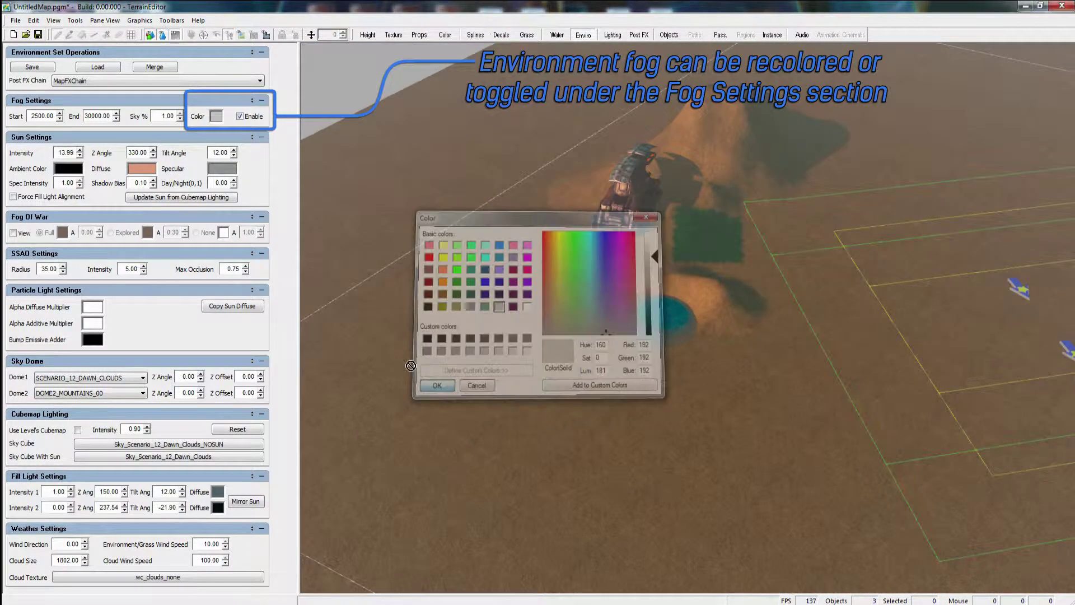
left_click(240, 117)
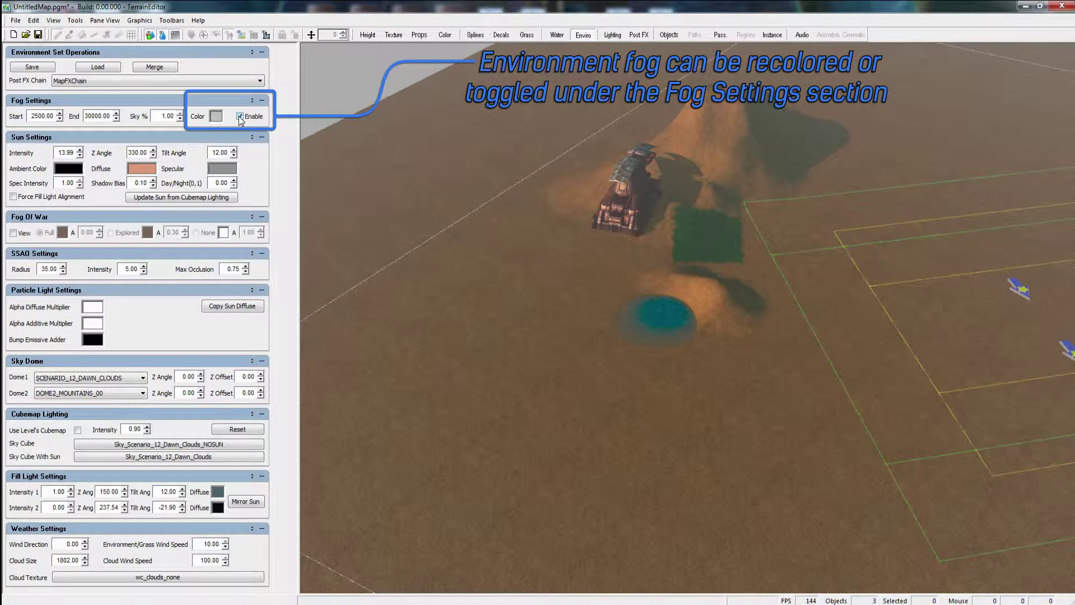
Set the sun's ambient color to orange (255, 128, 64).
scroll(526, 330, "up", 3)
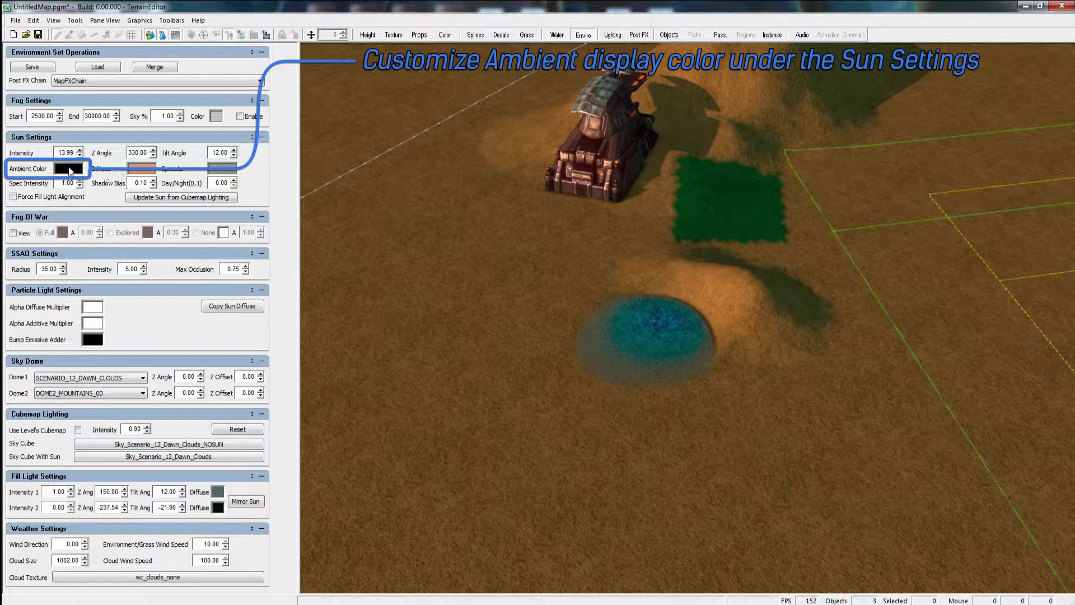
left_click(70, 169)
left_click(440, 268)
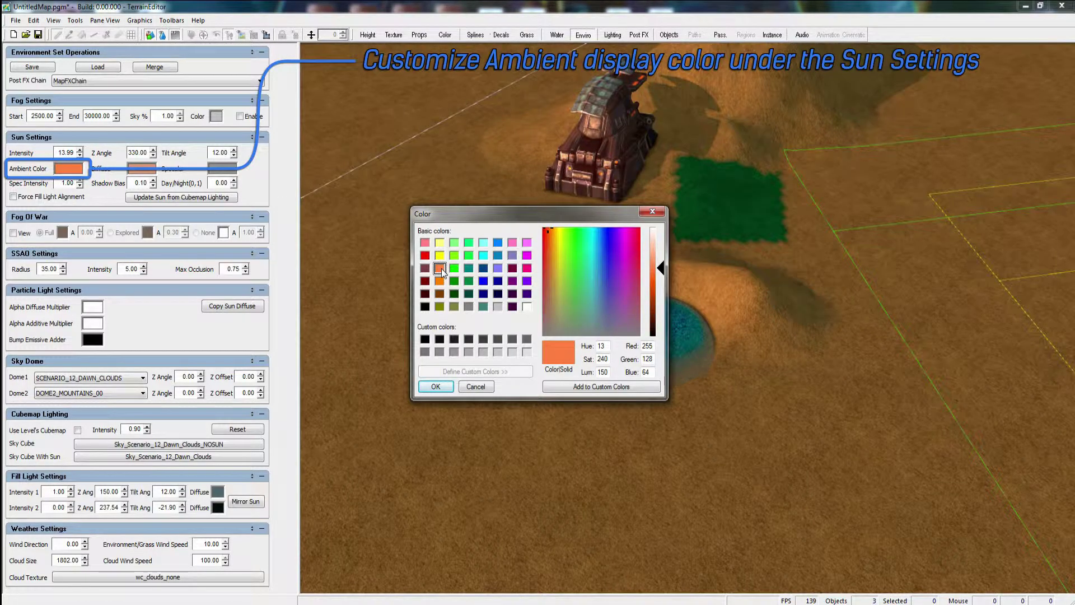
left_click(437, 387)
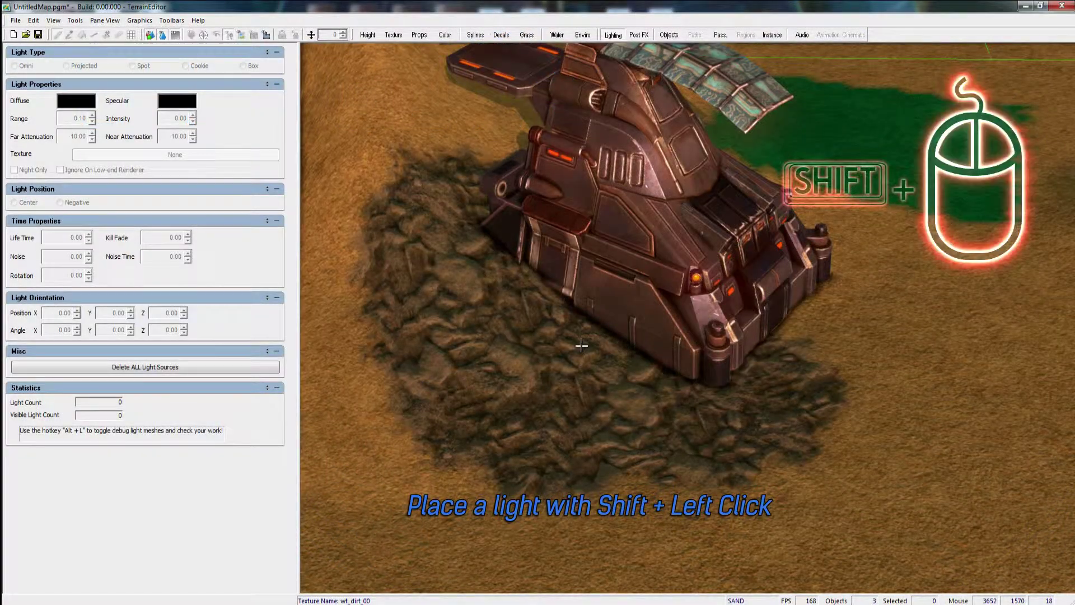
Place an Omni light on the rocky ground beside the building and turn off its Night Only option.
left_click(582, 346, "shift")
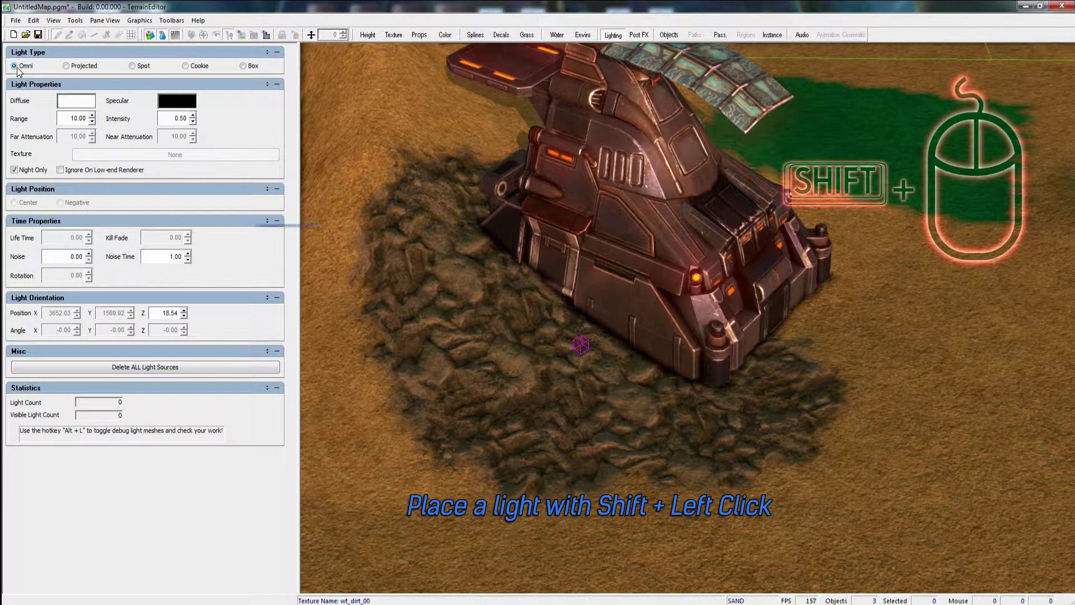
left_click(14, 170)
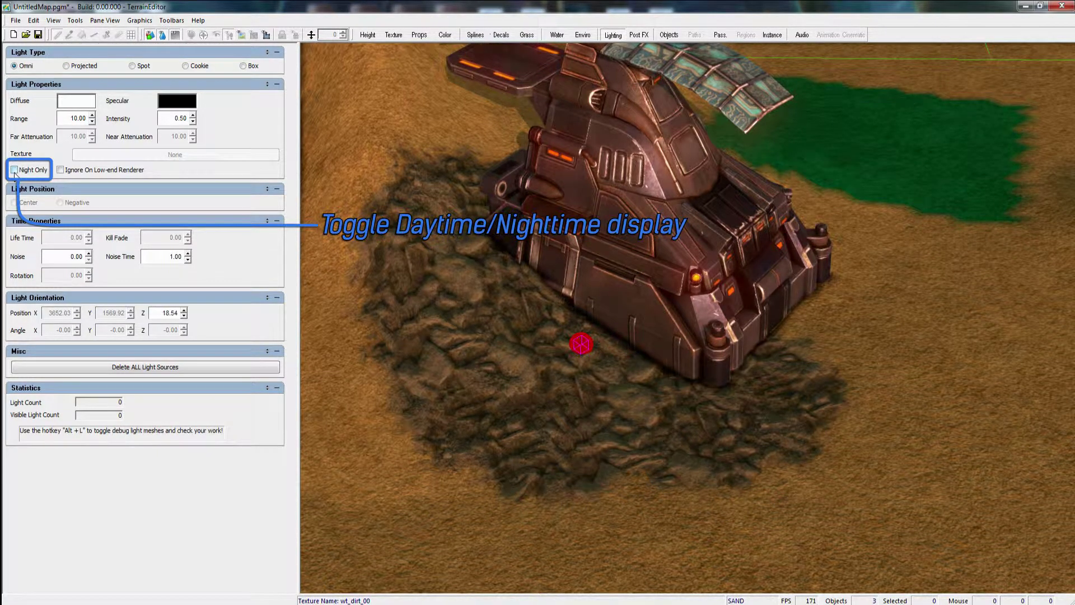
Set the light's range to 43 and its intensity to 34.50.
double_click(77, 118)
type("29")
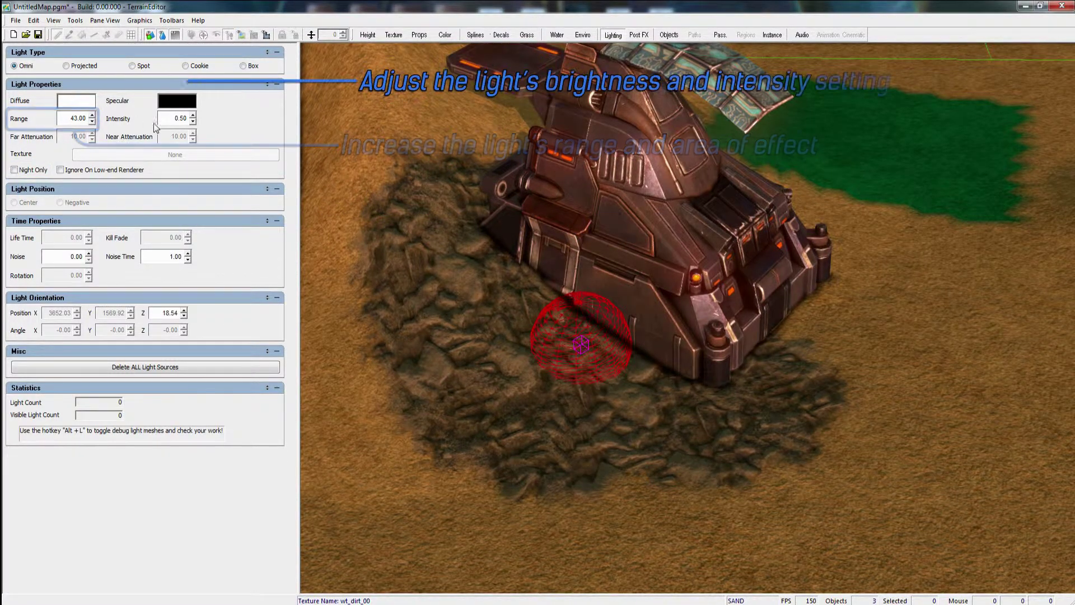
double_click(184, 118)
type("9.50")
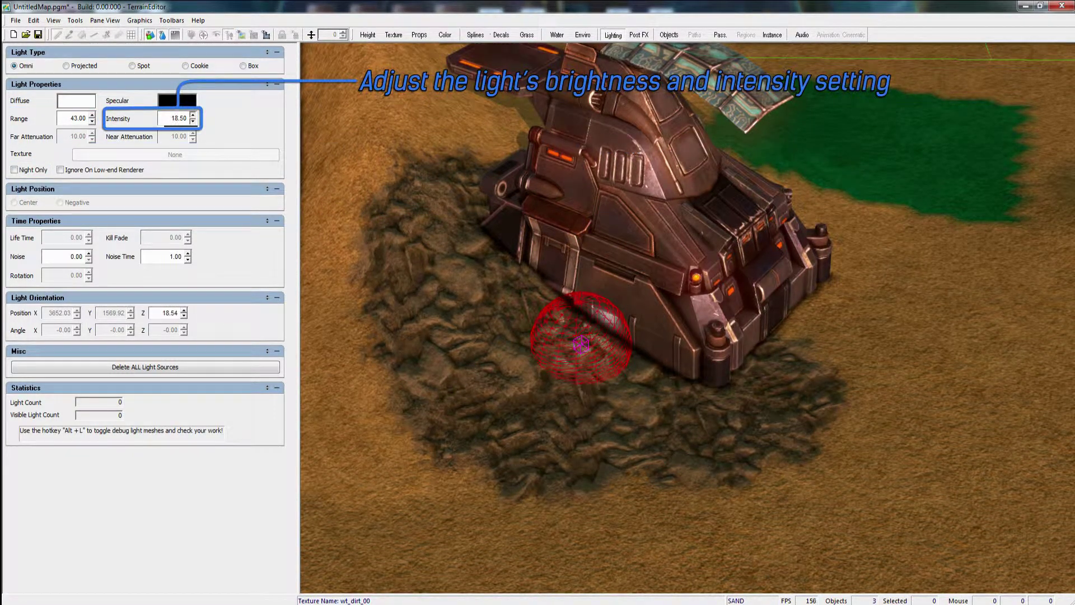
key("Up")
key("Up")
key("Up")
key("Up")
key("Up")
key("Up")
key("Up")
key("Up")
key("Up")
key("Up")
key("Up")
key("Up")
key("Up")
key("Up")
key("Up")
key("Up")
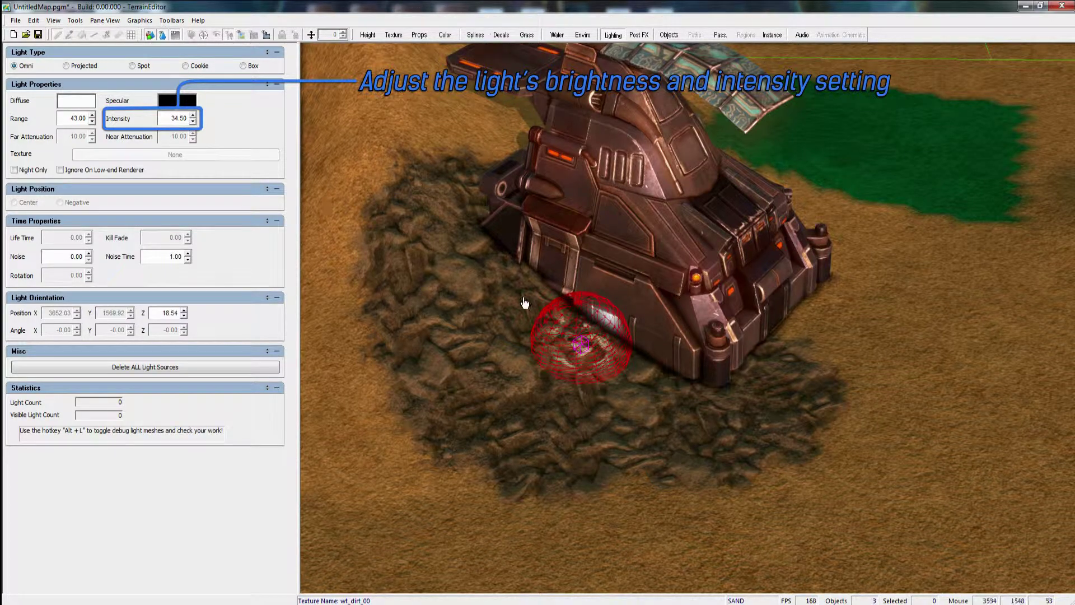
Move the light closer to the building's base and raise its Z position to 41.09.
left_click_drag(583, 343, 601, 354)
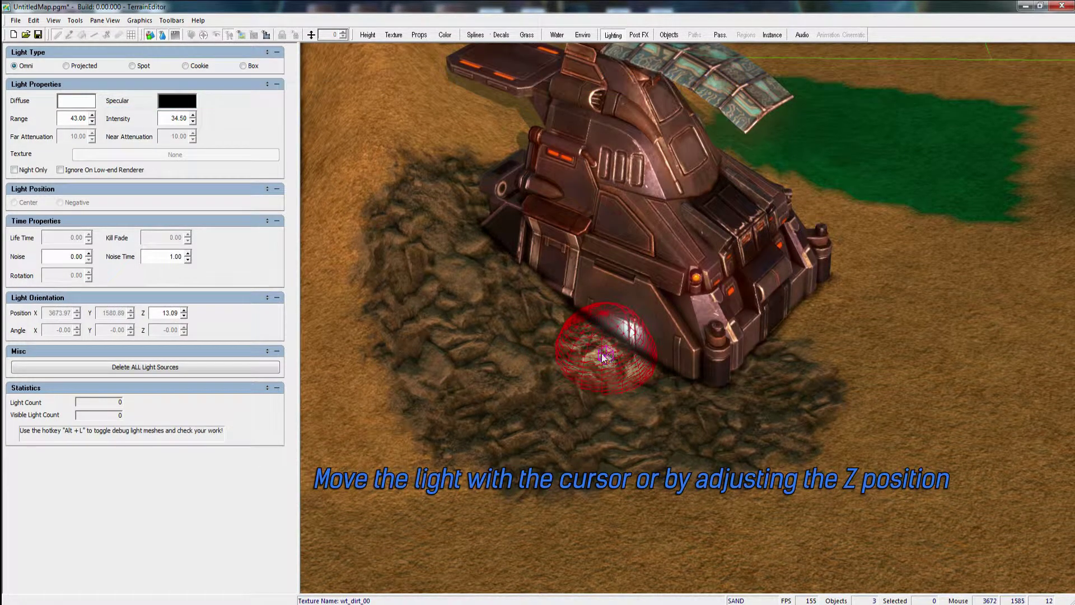
left_click(184, 310)
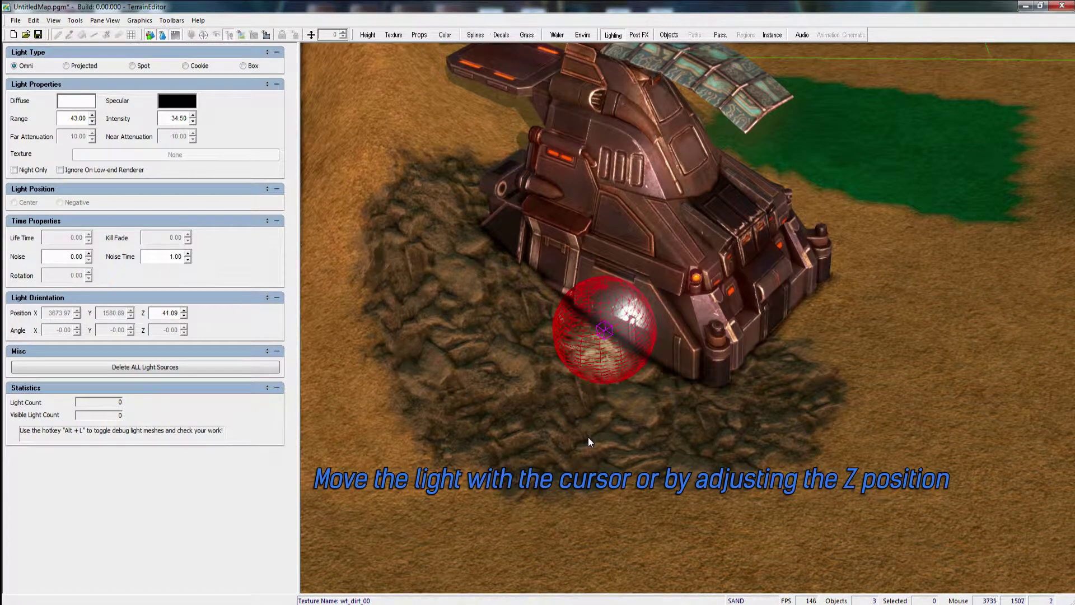
Increase the light's range to 152 and set its diffuse color to yellow (255, 255, 0).
left_click(92, 116)
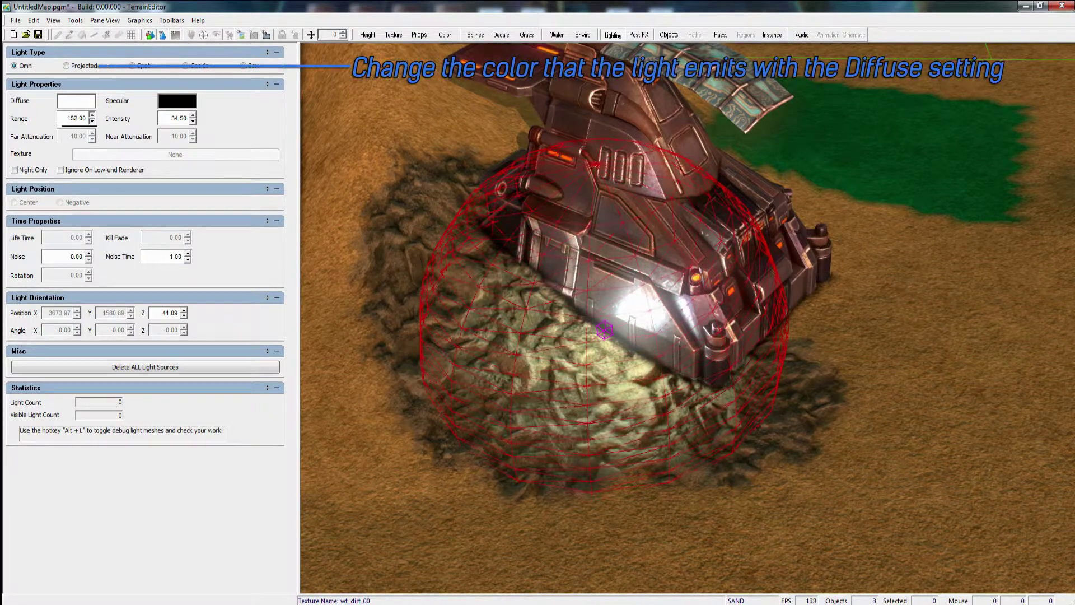
left_click(85, 105)
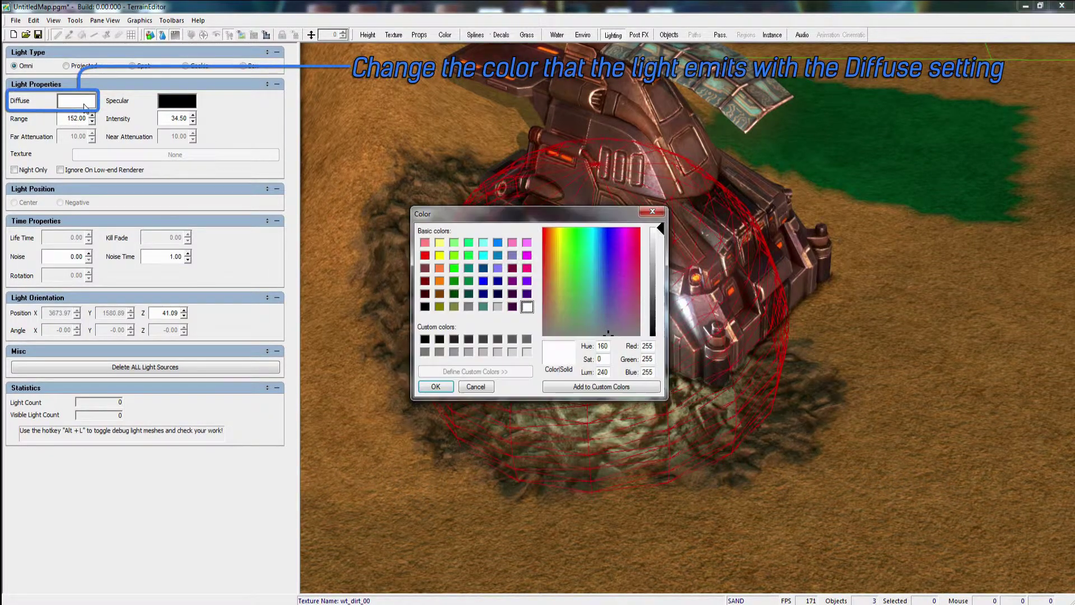
left_click(440, 256)
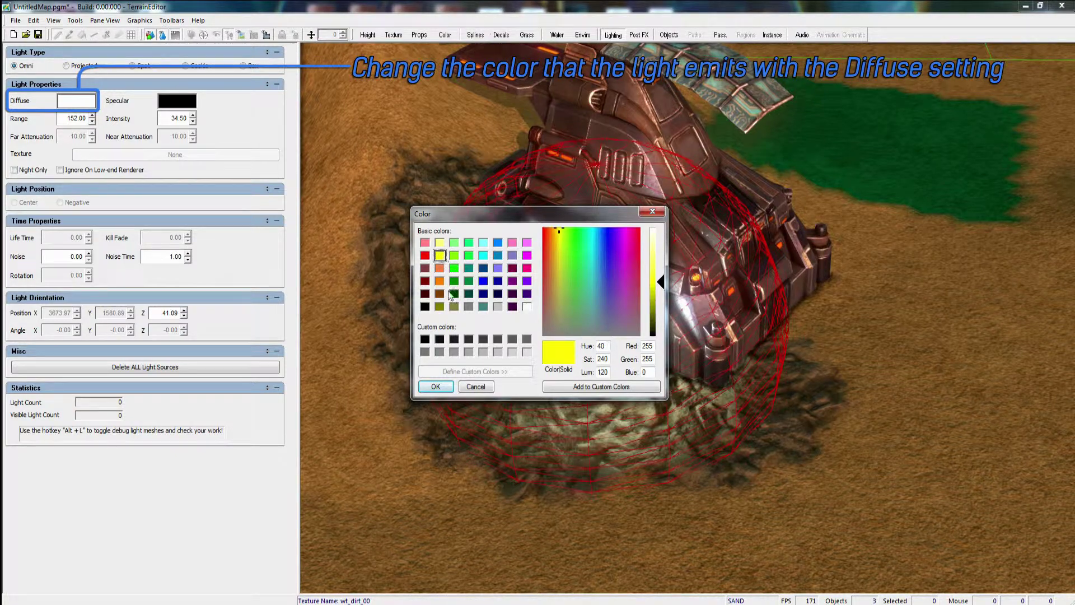
left_click(437, 387)
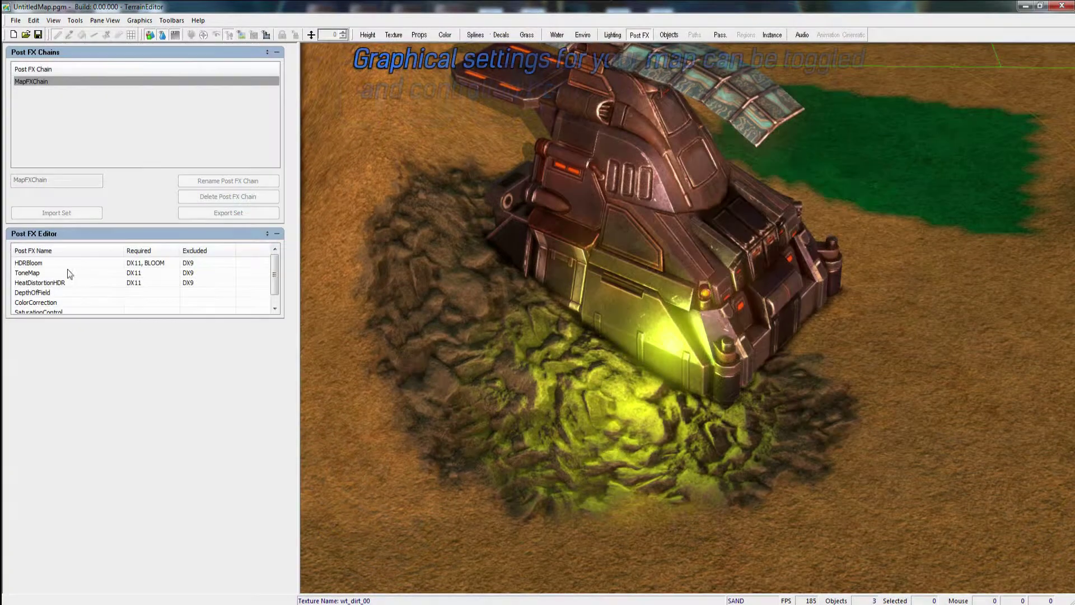
Adjust the HDRBloom effect of MapFXChain, setting the bloom strength to 0.93.
left_click(55, 263)
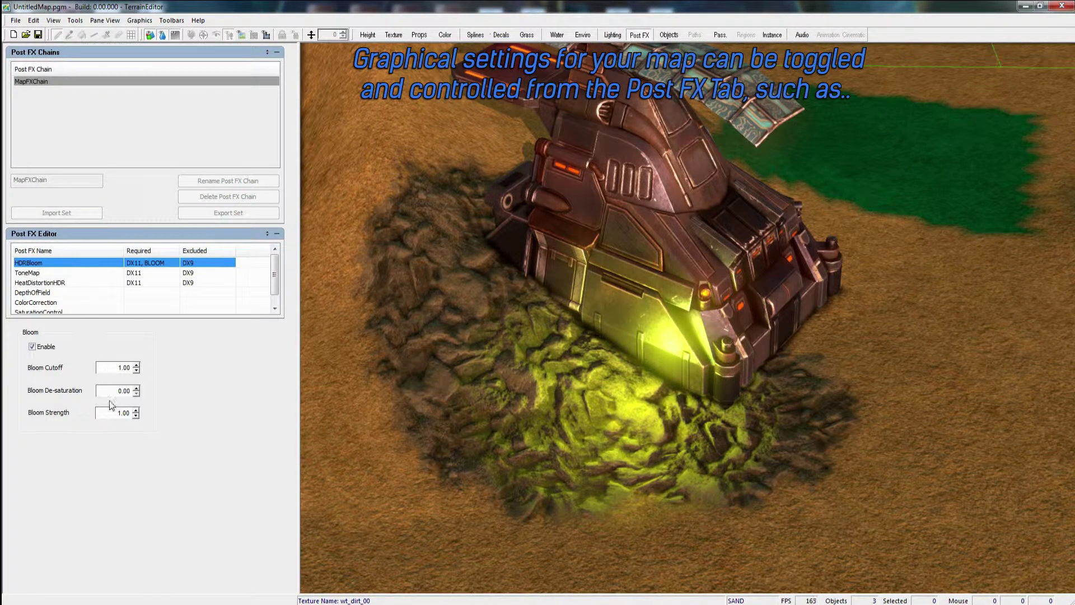
left_click(136, 412)
left_click(135, 412)
left_click(135, 412)
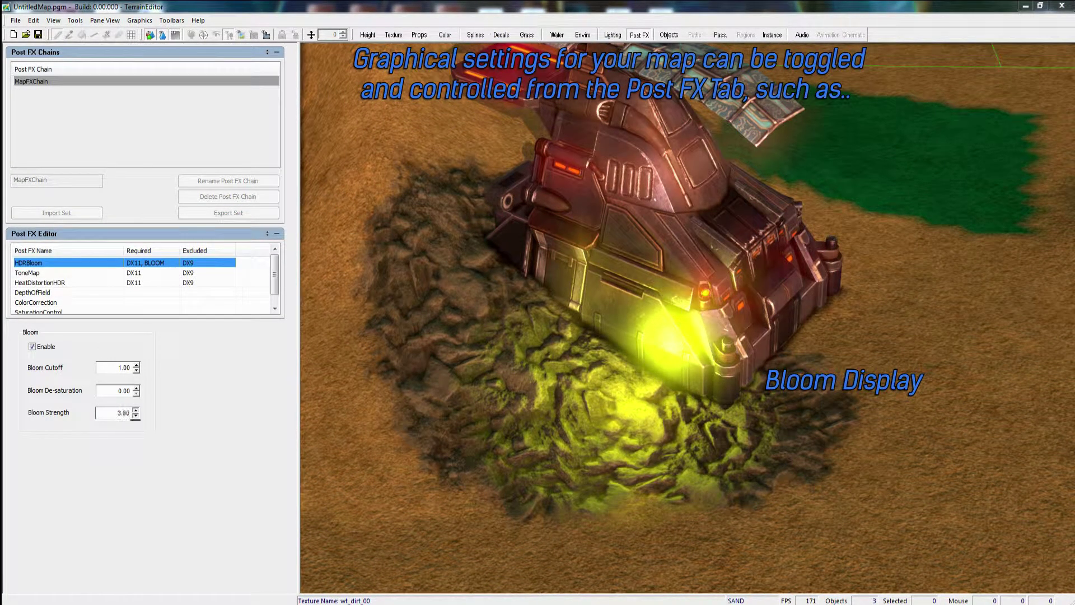
left_click(136, 412)
mouse_move(135, 413)
left_mouse_down()
mouse_move(136, 428)
mouse_move(134, 418)
left_mouse_up()
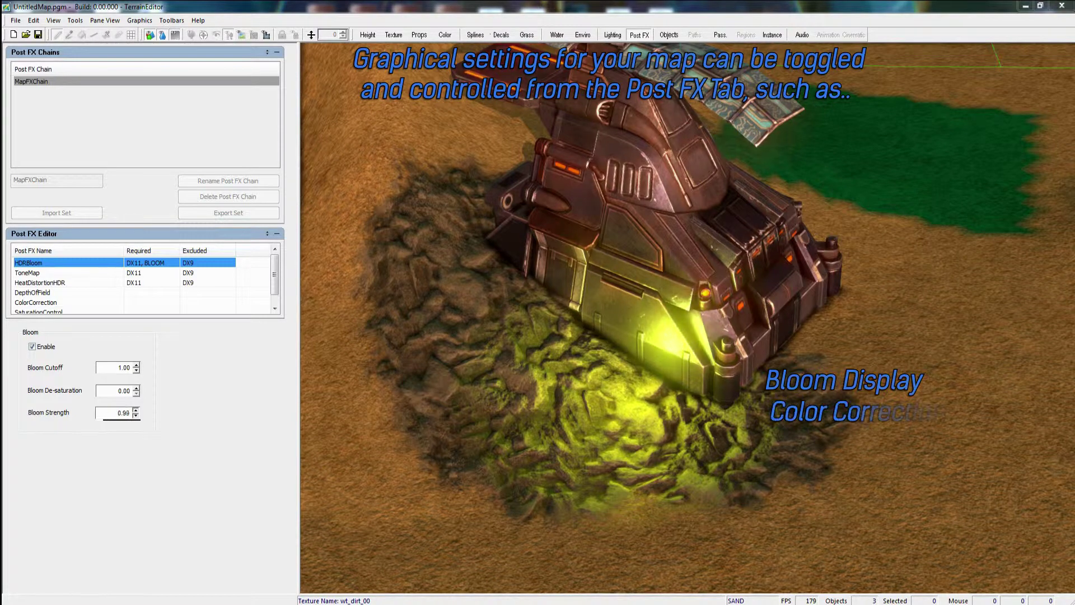
type("0.93")
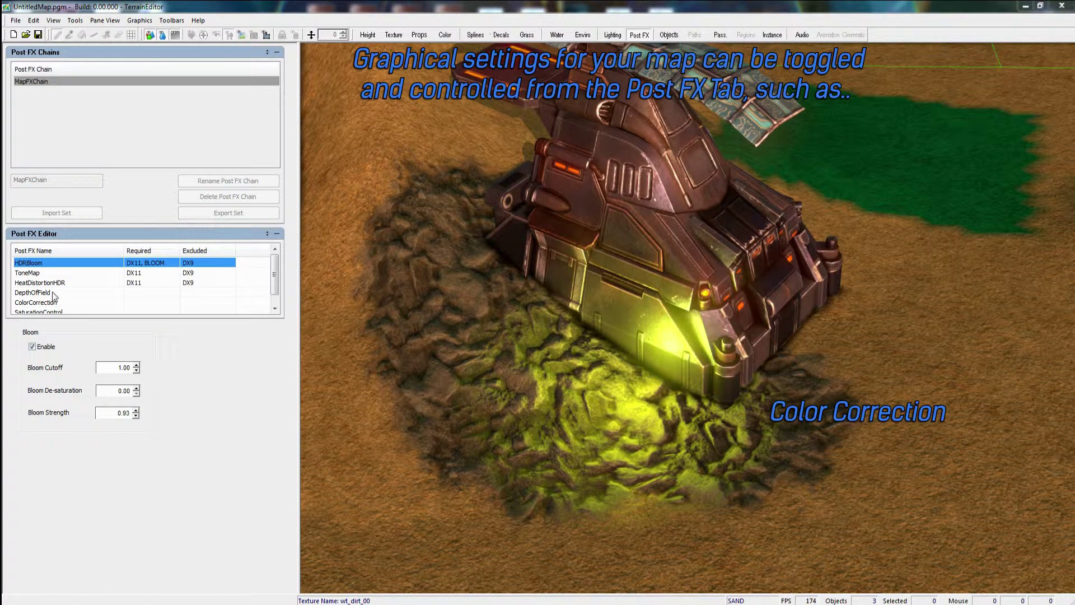
Adjust the SaturationControl effect's intensity and toggle its De-saturate option.
scroll(275, 283, "down", 1)
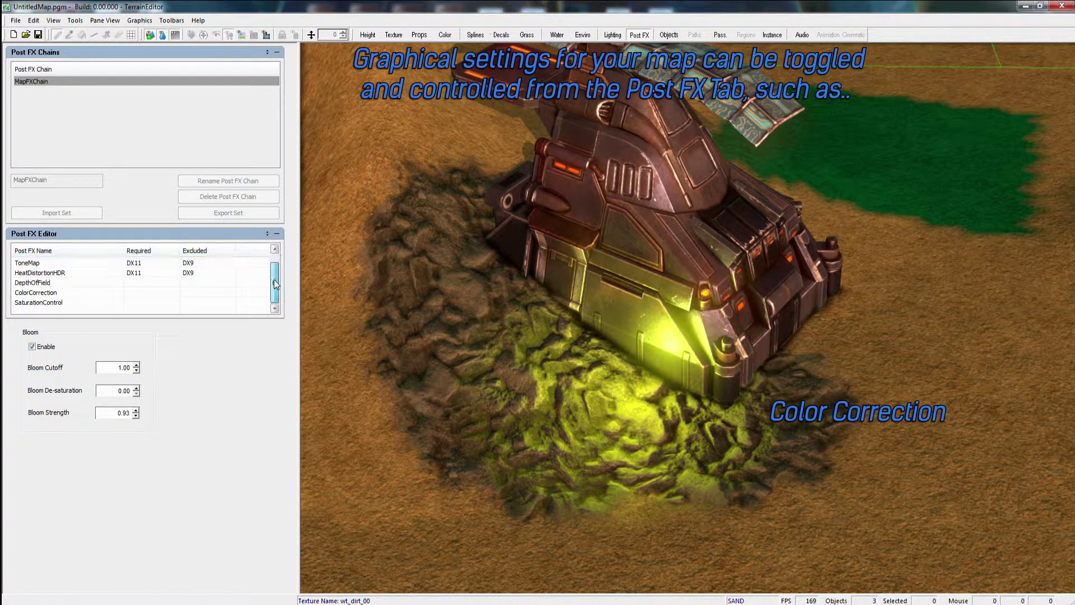
left_click(43, 304)
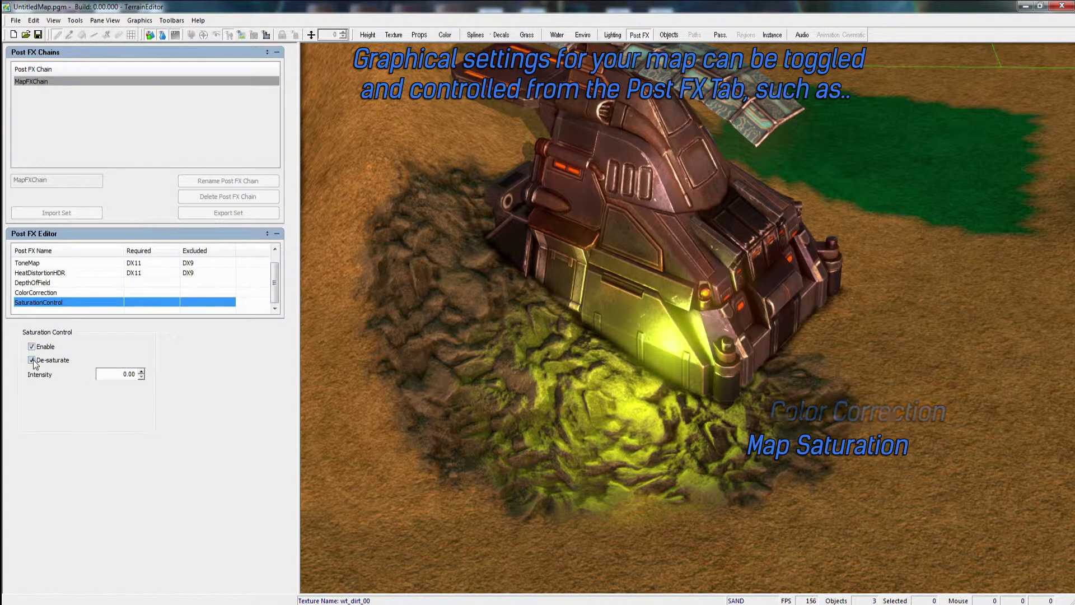
left_click_drag(143, 375, 142, 414)
left_click(53, 364)
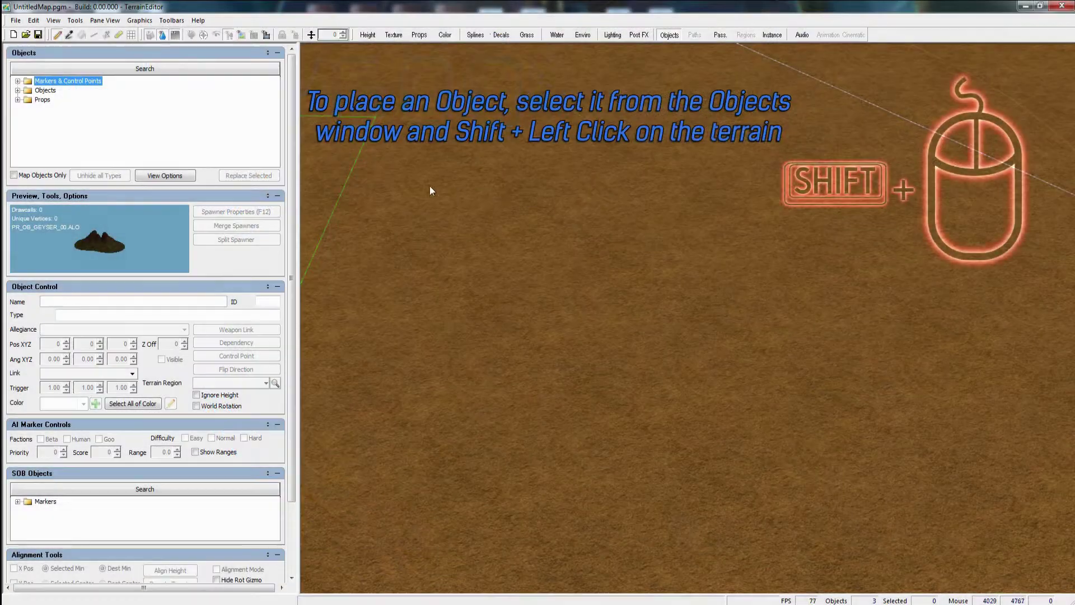
Place a DESTROYABLE_PROP_RESOURCE_POOL_COVER_OBJECT from the destroyable props on the open terrain.
left_click(18, 100)
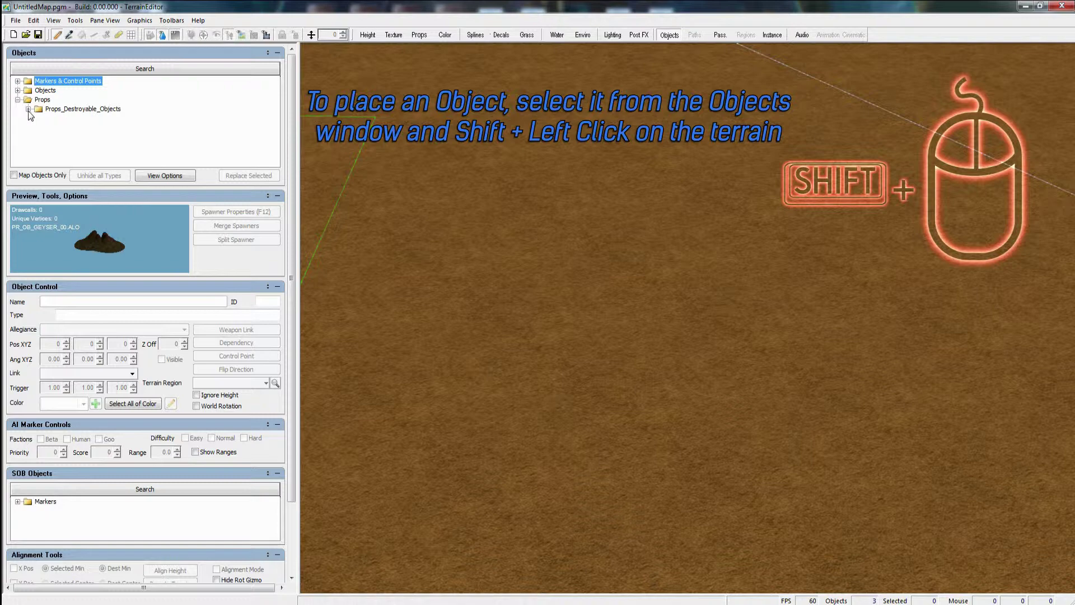
left_click(28, 109)
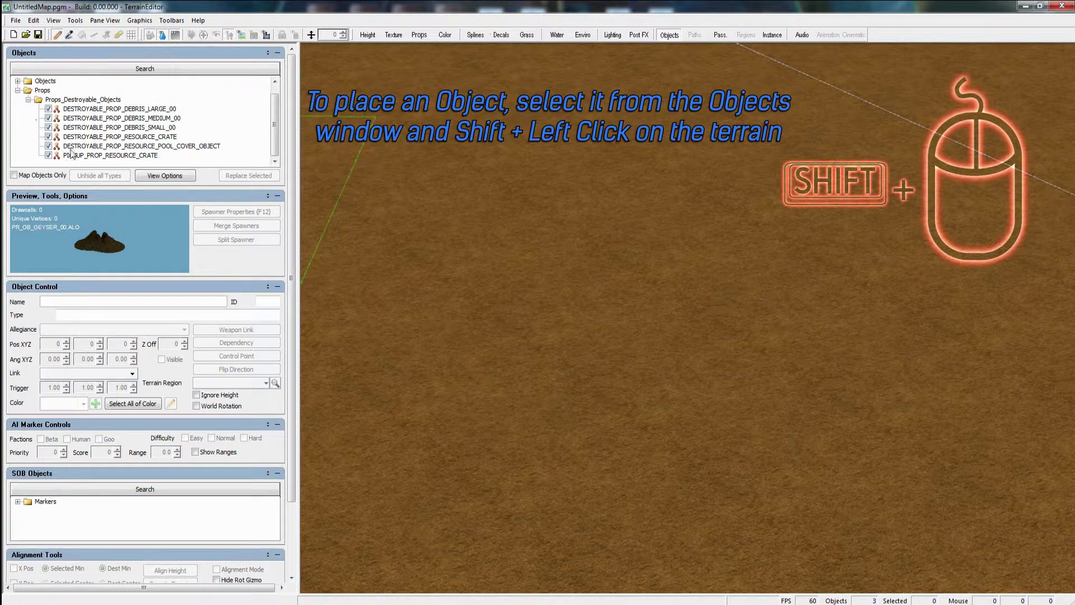
left_click(150, 148)
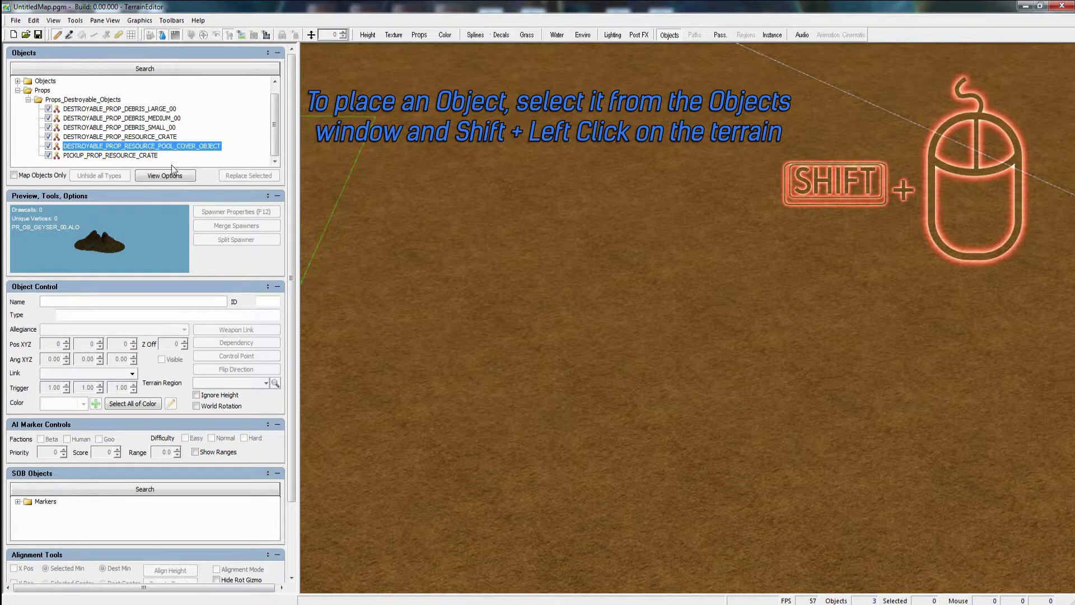
left_click(638, 261, "shift")
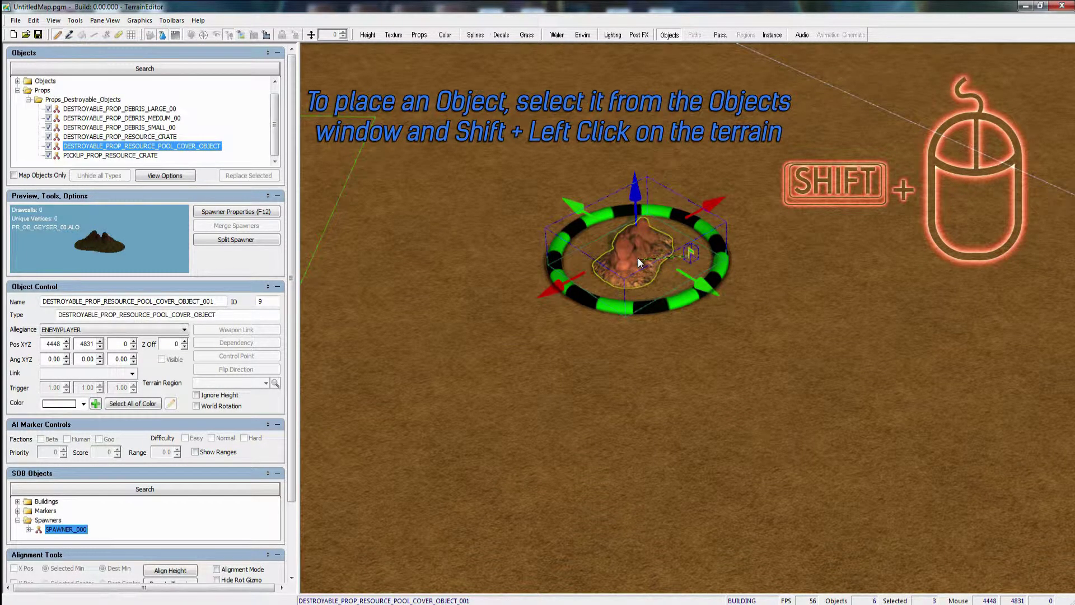
Set the Spawn Count of SPAWNER_000, attached to the resource pool cover object, to 1.
left_click(638, 257)
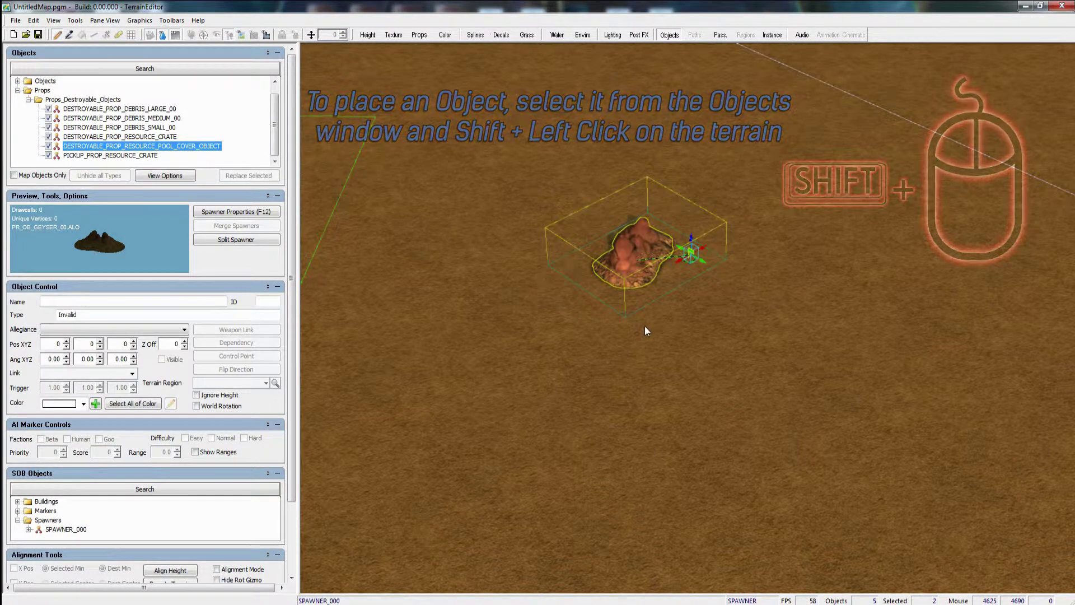
left_click(749, 286)
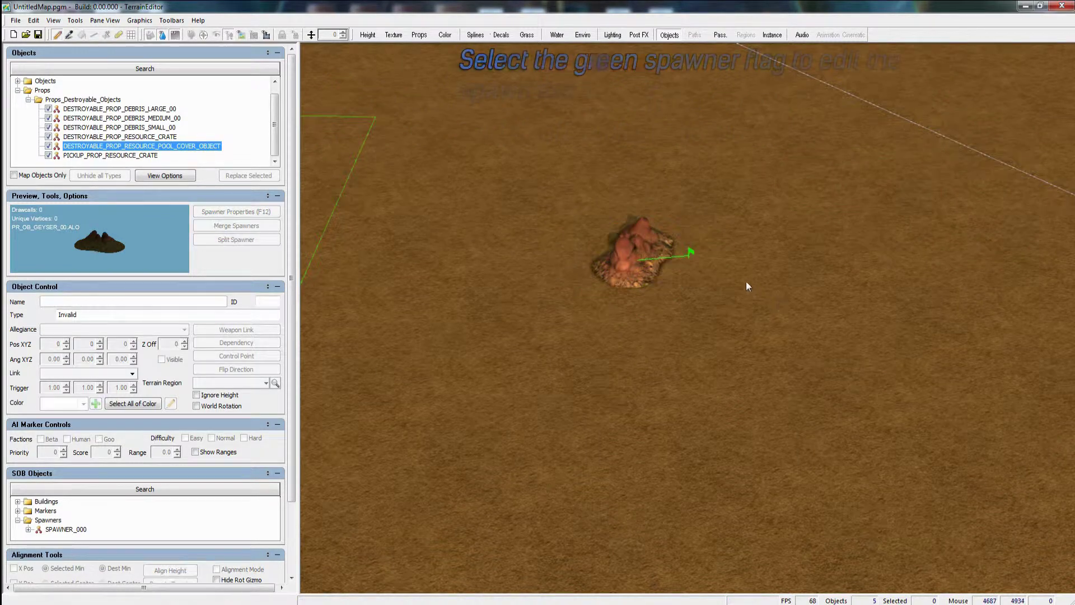
left_click(692, 257)
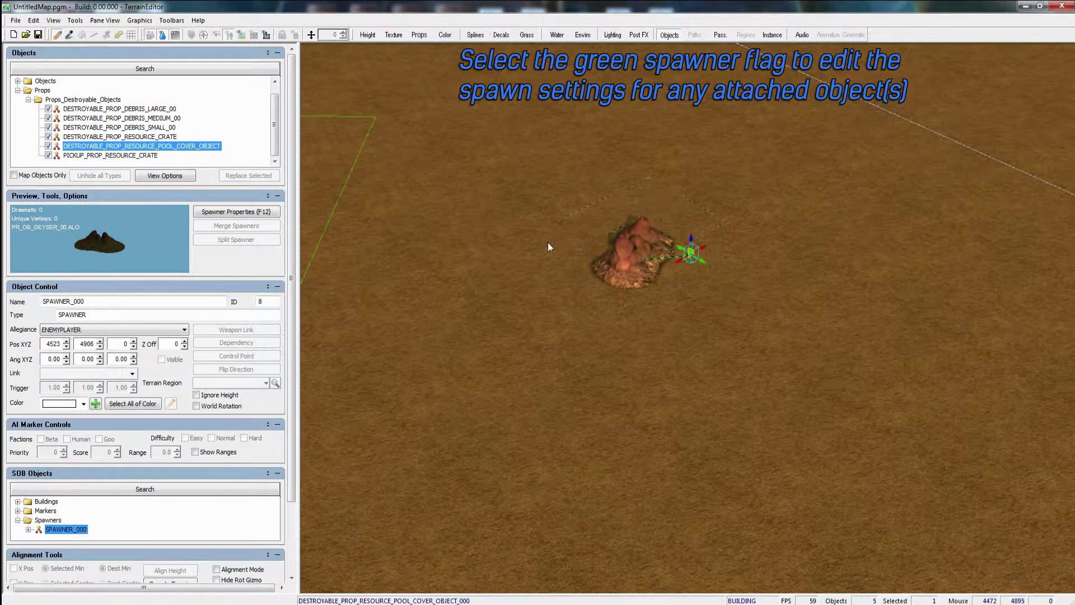
left_click(257, 216)
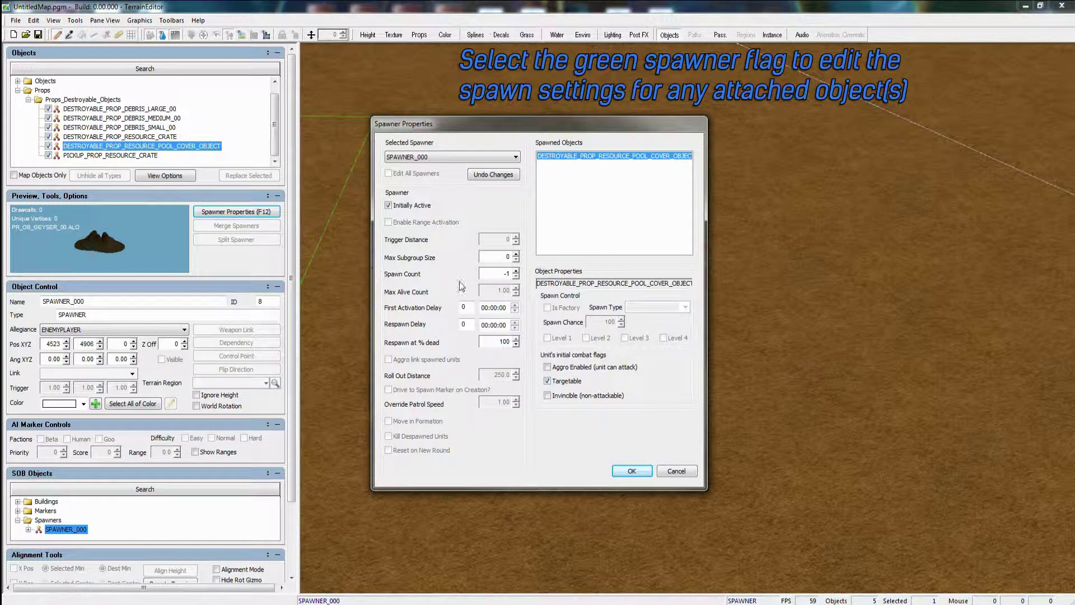
double_click(507, 273)
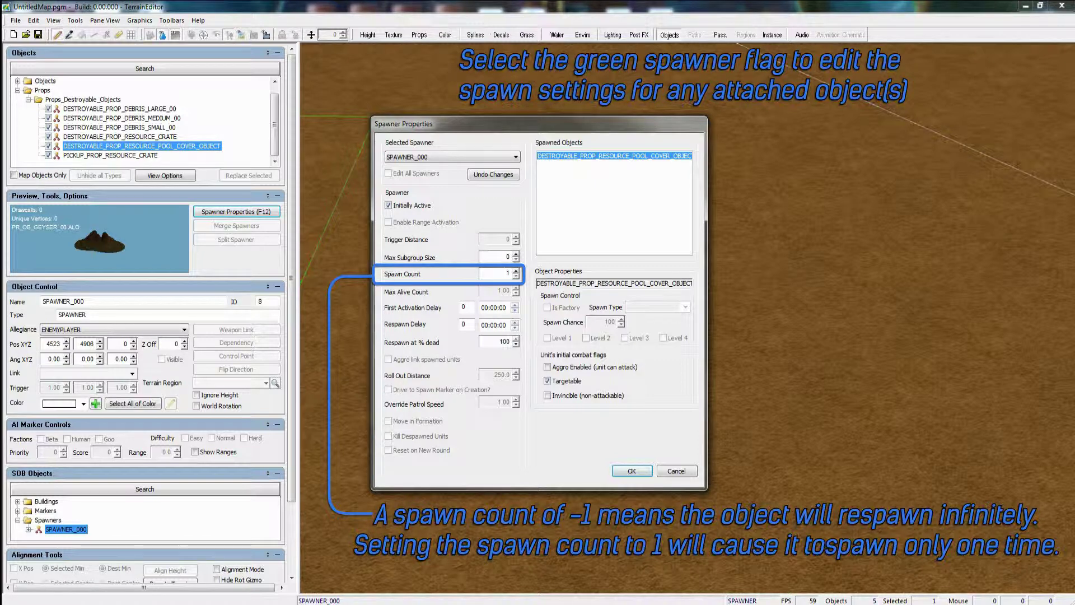
left_click(634, 472)
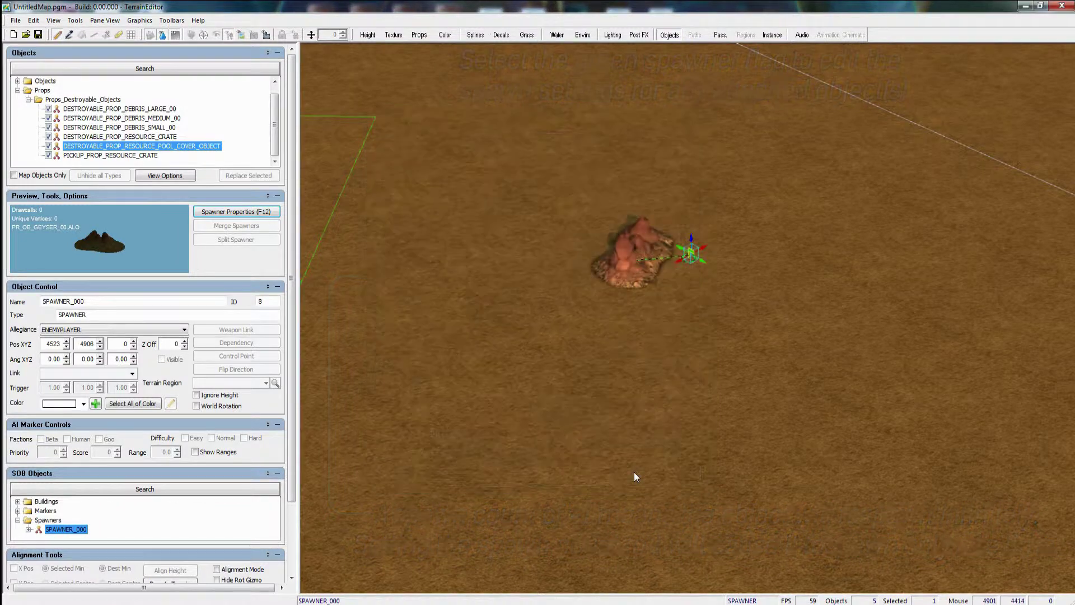
left_click(747, 244)
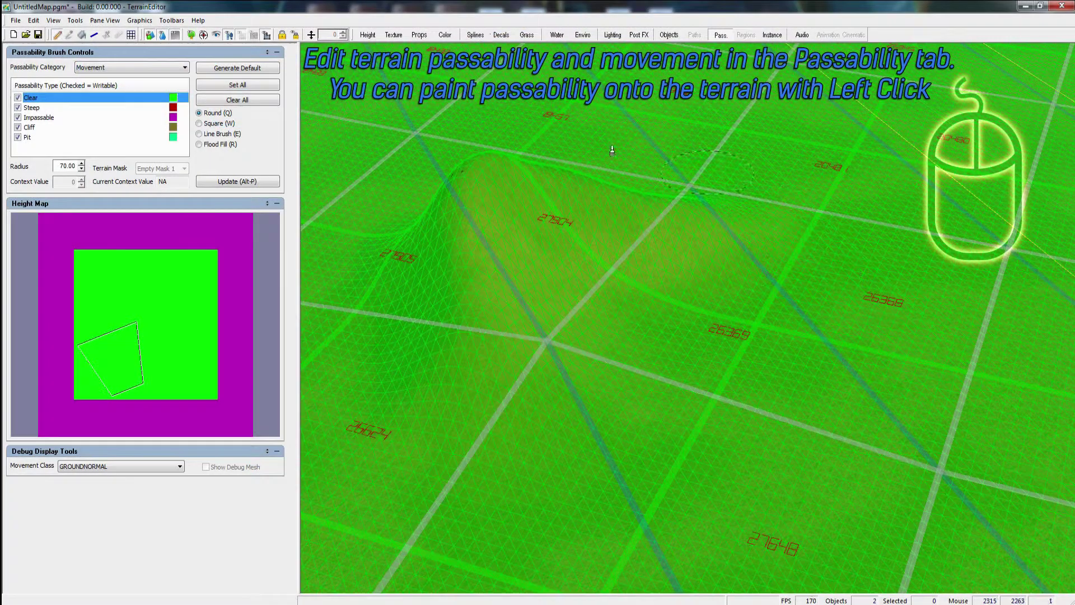
Paint Steep movement passability over the terrain hill with the round brush at radius 70.
left_click(38, 109)
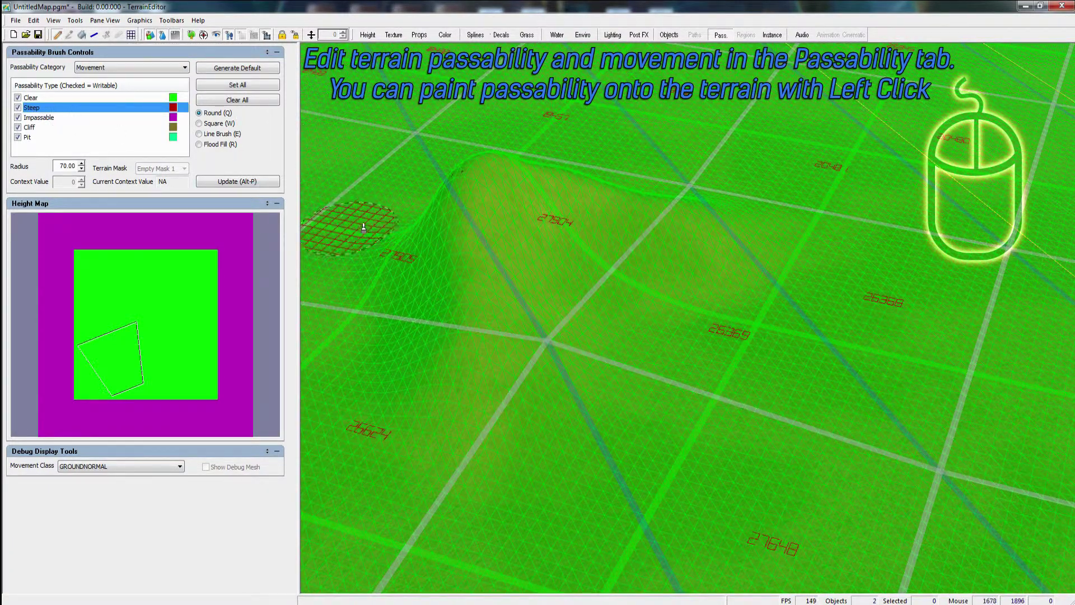
left_click(493, 362)
mouse_move(492, 362)
left_mouse_down()
mouse_move(455, 346)
mouse_move(444, 325)
mouse_move(442, 245)
mouse_move(456, 222)
mouse_move(487, 212)
mouse_move(494, 237)
mouse_move(480, 373)
mouse_move(474, 261)
mouse_move(487, 222)
mouse_move(513, 197)
mouse_move(629, 195)
mouse_move(693, 208)
mouse_move(722, 229)
mouse_move(592, 229)
mouse_move(544, 243)
mouse_move(496, 280)
mouse_move(472, 322)
mouse_move(446, 329)
mouse_move(418, 230)
mouse_move(482, 173)
mouse_move(552, 170)
mouse_move(731, 233)
mouse_move(571, 262)
mouse_move(524, 288)
mouse_move(498, 334)
mouse_move(503, 380)
mouse_move(470, 404)
mouse_move(431, 364)
mouse_move(452, 312)
mouse_move(509, 279)
left_mouse_up()
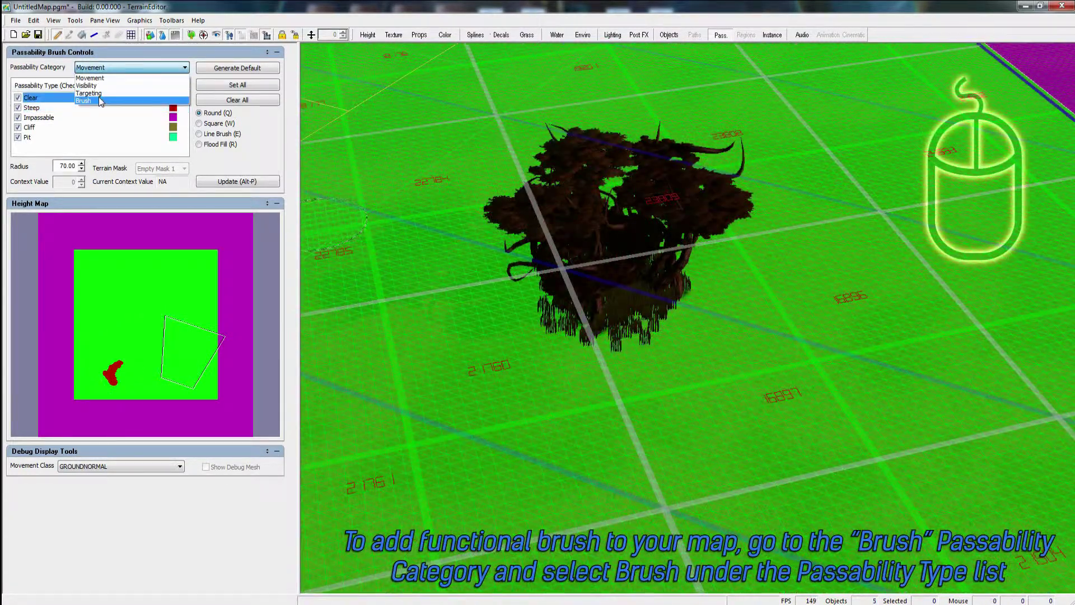
Paint Brush passability under the tree cluster, using the Brush category with context value 0 and radius 70.
left_click(98, 100)
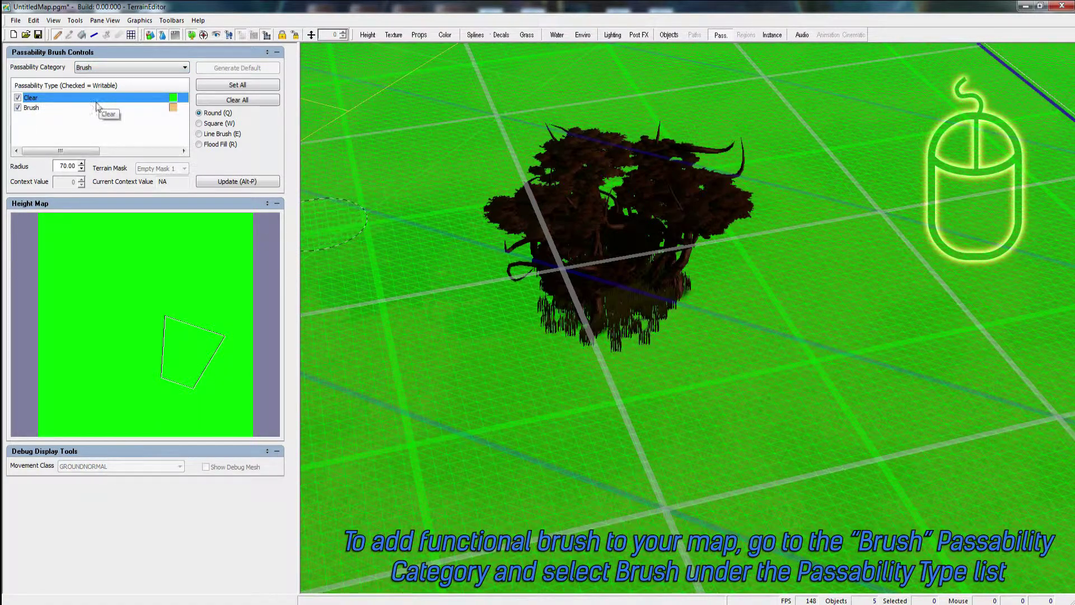
left_click(93, 110)
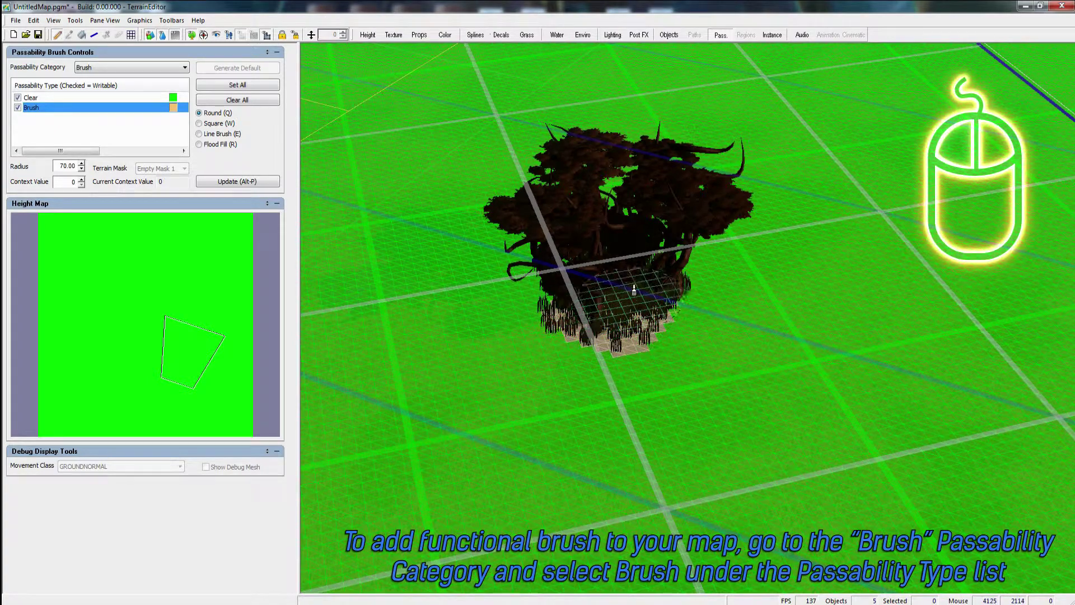
mouse_move(634, 290)
left_mouse_down()
mouse_move(585, 271)
mouse_move(577, 288)
mouse_move(598, 315)
mouse_move(639, 301)
mouse_move(643, 279)
mouse_move(612, 263)
mouse_move(575, 279)
mouse_move(589, 310)
mouse_move(647, 305)
mouse_move(637, 277)
mouse_move(560, 286)
mouse_move(564, 311)
mouse_move(643, 320)
mouse_move(645, 295)
mouse_move(576, 282)
mouse_move(637, 314)
mouse_move(643, 276)
mouse_move(575, 280)
mouse_move(615, 302)
mouse_move(596, 287)
mouse_move(607, 309)
left_mouse_up()
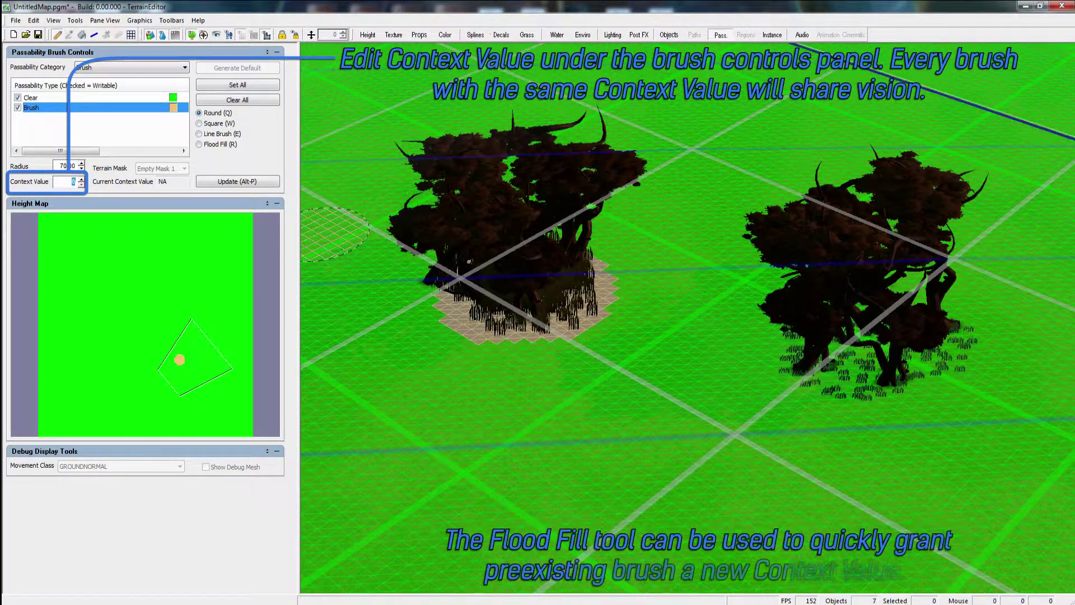
Set the brush Context Value to 1 and paint Brush passability under the second tree cluster.
double_click(72, 181)
type("1")
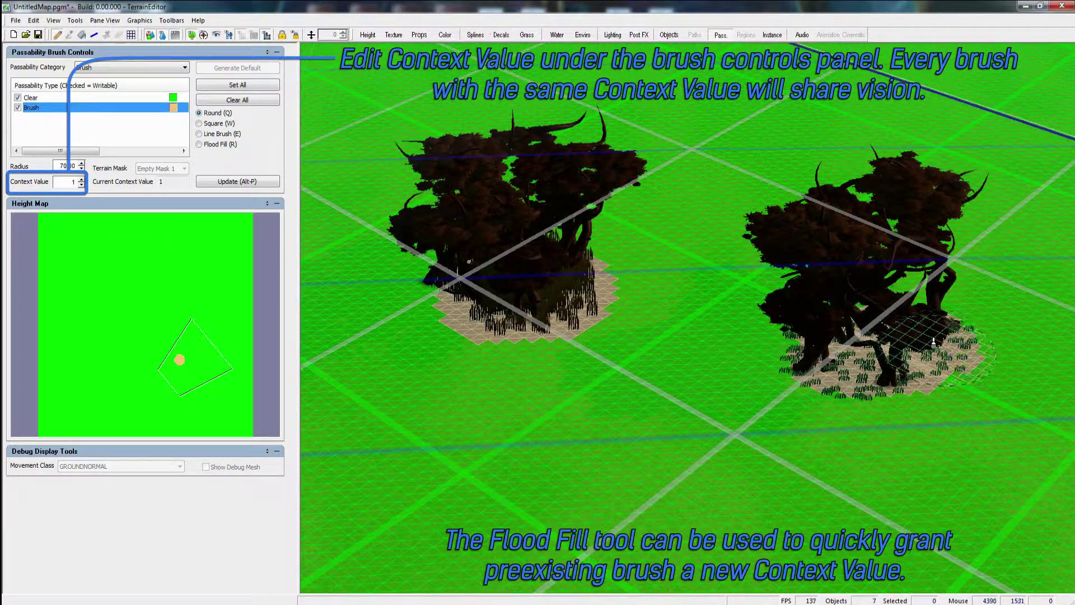
mouse_move(933, 343)
left_mouse_down()
mouse_move(838, 333)
mouse_move(820, 346)
mouse_move(829, 374)
mouse_move(904, 379)
mouse_move(930, 355)
mouse_move(921, 330)
mouse_move(876, 319)
left_mouse_up()
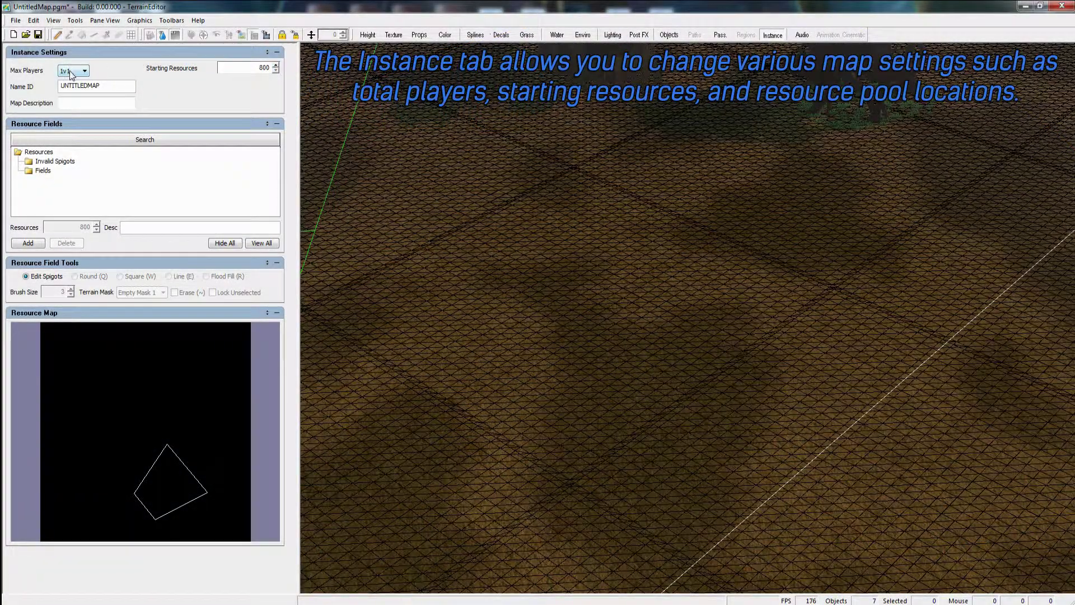
Configure the map instance for 1v1 max players and 1000 starting resources.
left_click(71, 74)
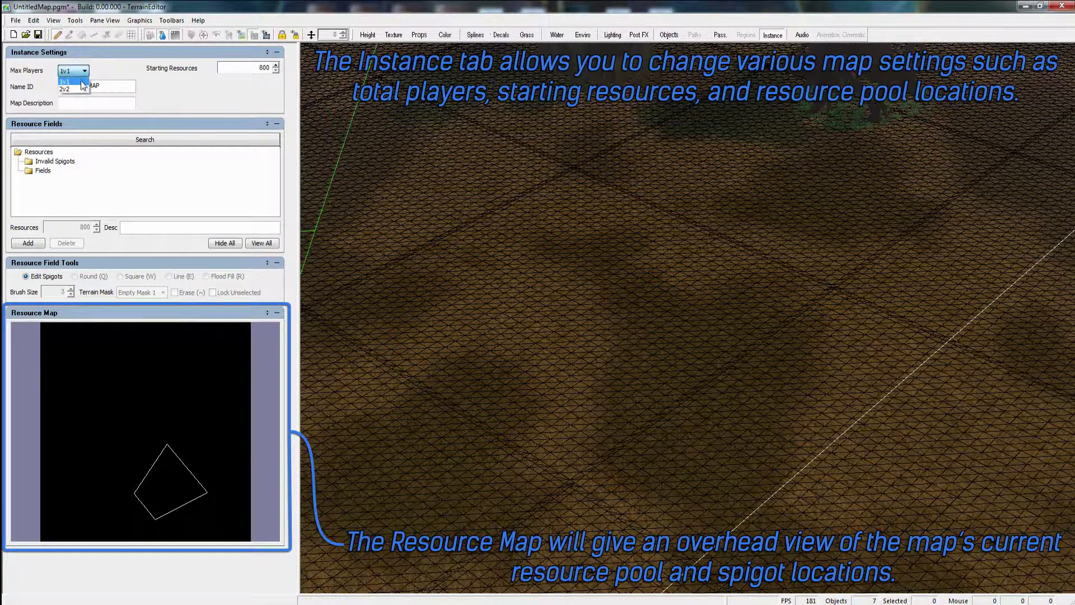
left_click(80, 81)
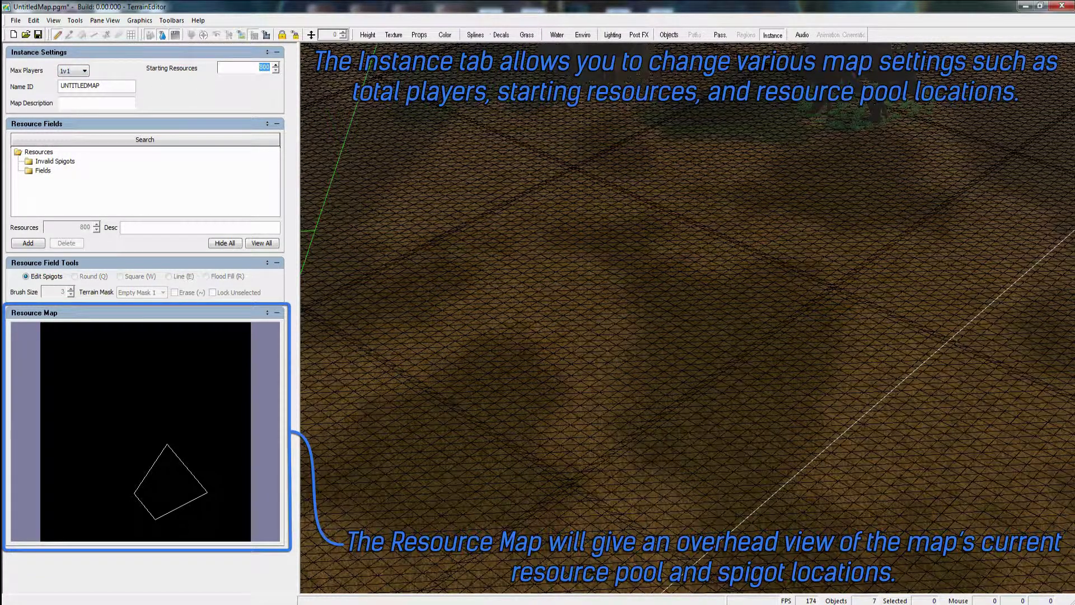
type("10")
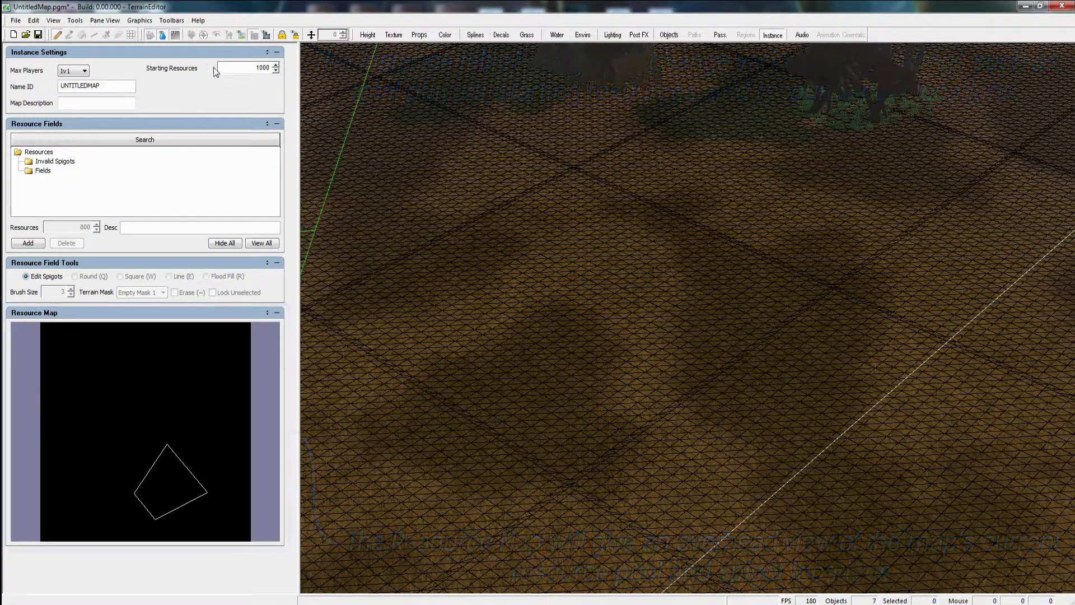
Add a resource field named Field1 to the map's resource fields.
left_click(42, 170)
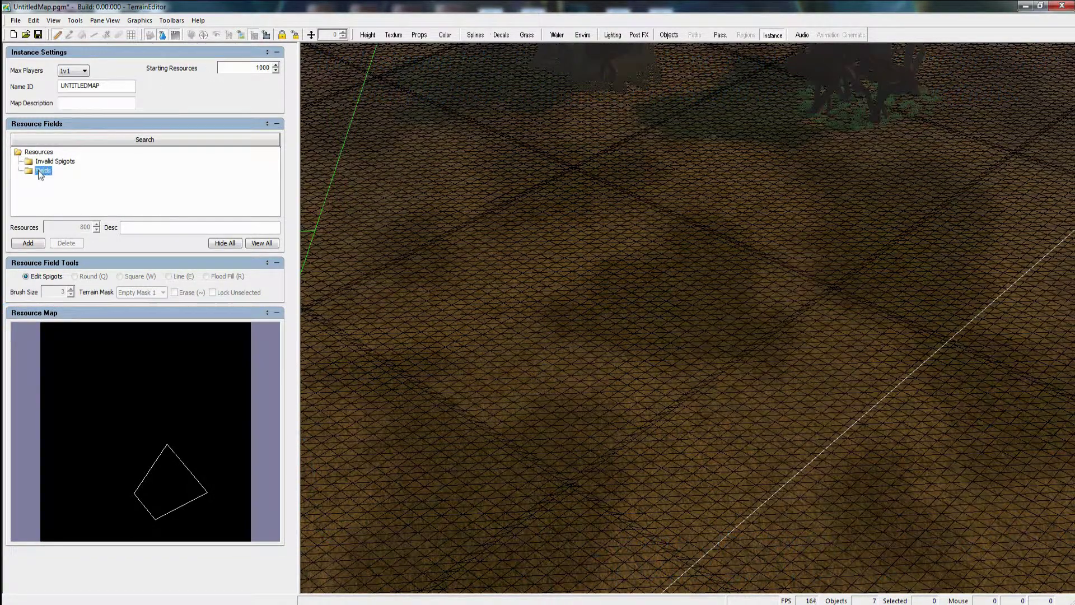
left_click(31, 243)
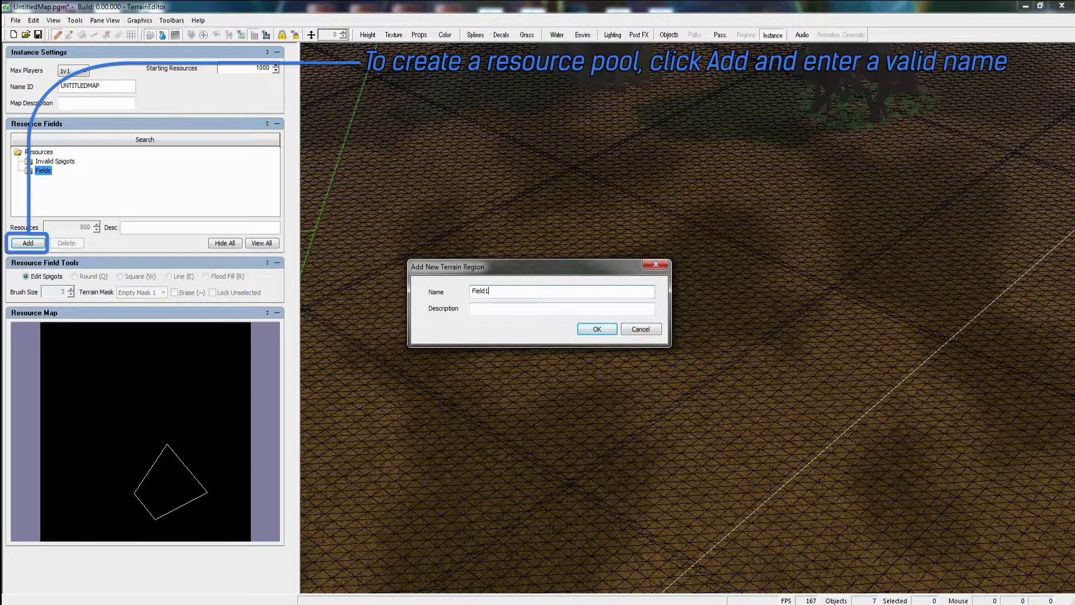
left_click(585, 330)
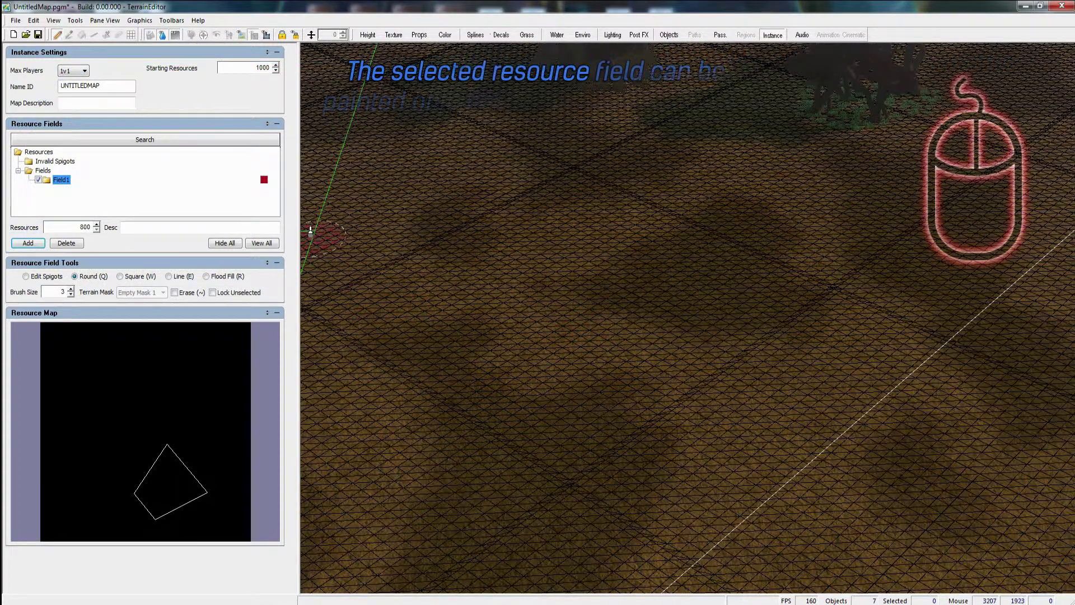
Paint Field1 as an oval area on the open terrain with brush size 3 and place a spigot inside it.
left_click(599, 247)
mouse_move(599, 247)
left_mouse_down()
mouse_move(533, 282)
mouse_move(602, 266)
mouse_move(639, 242)
mouse_move(636, 221)
mouse_move(564, 237)
mouse_move(513, 280)
mouse_move(555, 305)
mouse_move(655, 253)
mouse_move(667, 212)
mouse_move(552, 223)
mouse_move(496, 287)
mouse_move(619, 308)
mouse_move(689, 246)
mouse_move(670, 211)
left_mouse_up()
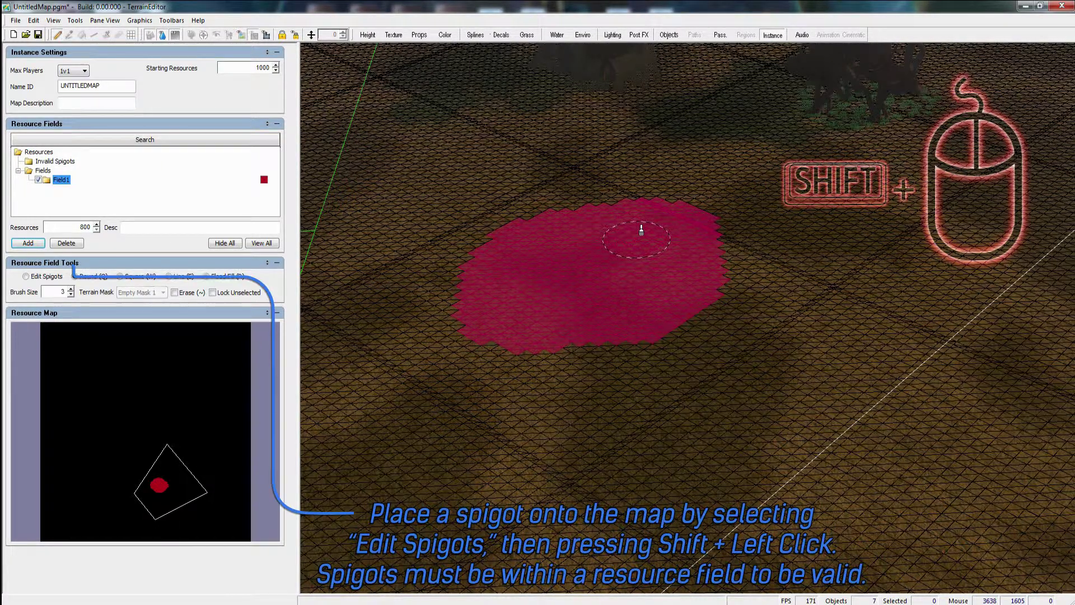
left_click(45, 277)
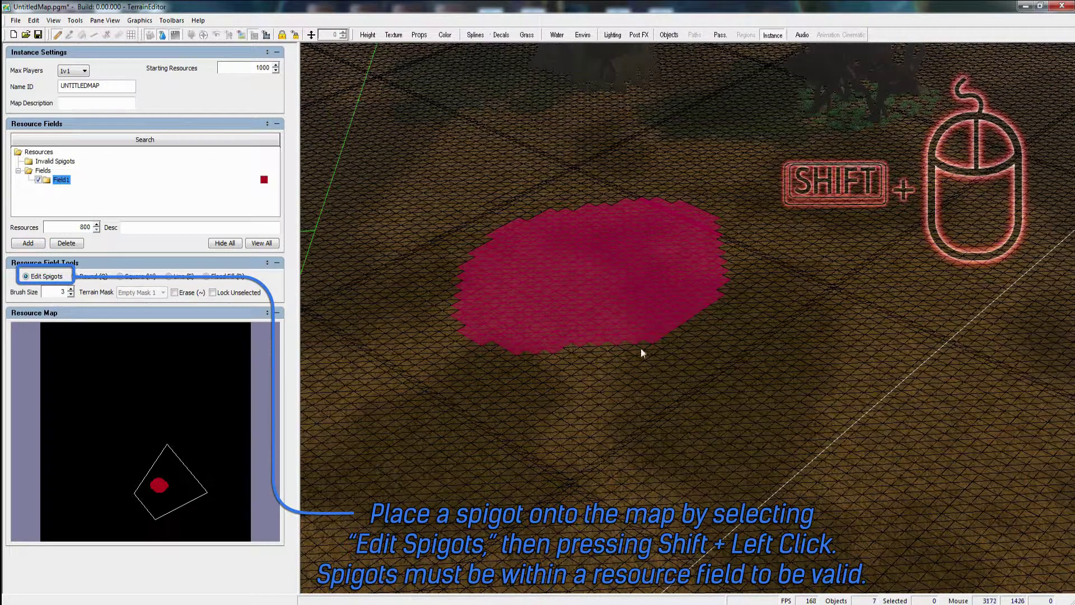
left_click(589, 277, "shift")
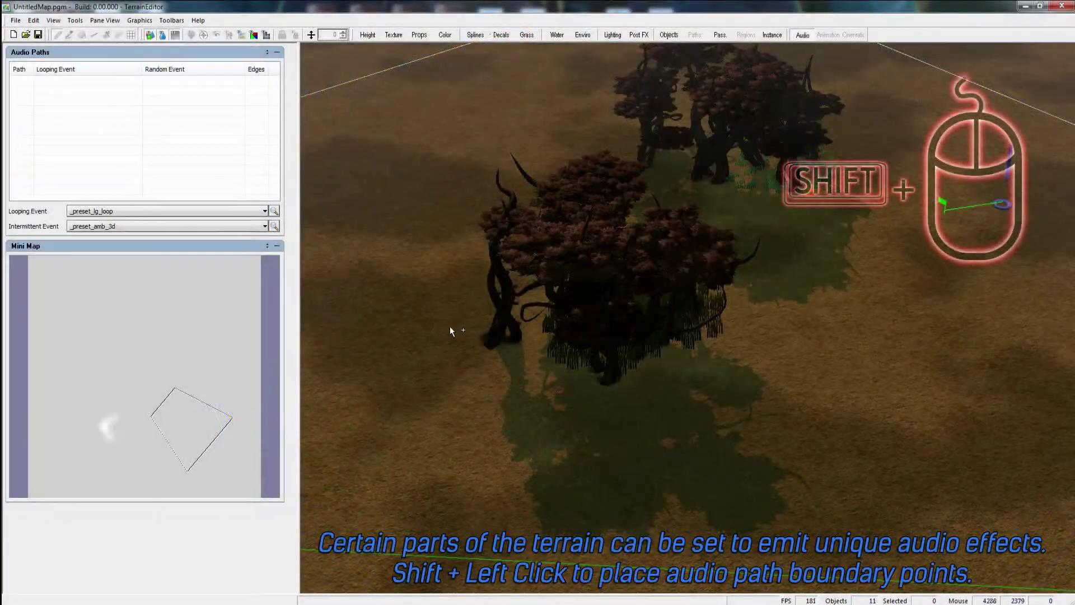
Draw a closed four-point audio path around the nearest tree cluster and set its looping event to sfx_ambient_loop_ocean.
left_click(450, 329, "shift")
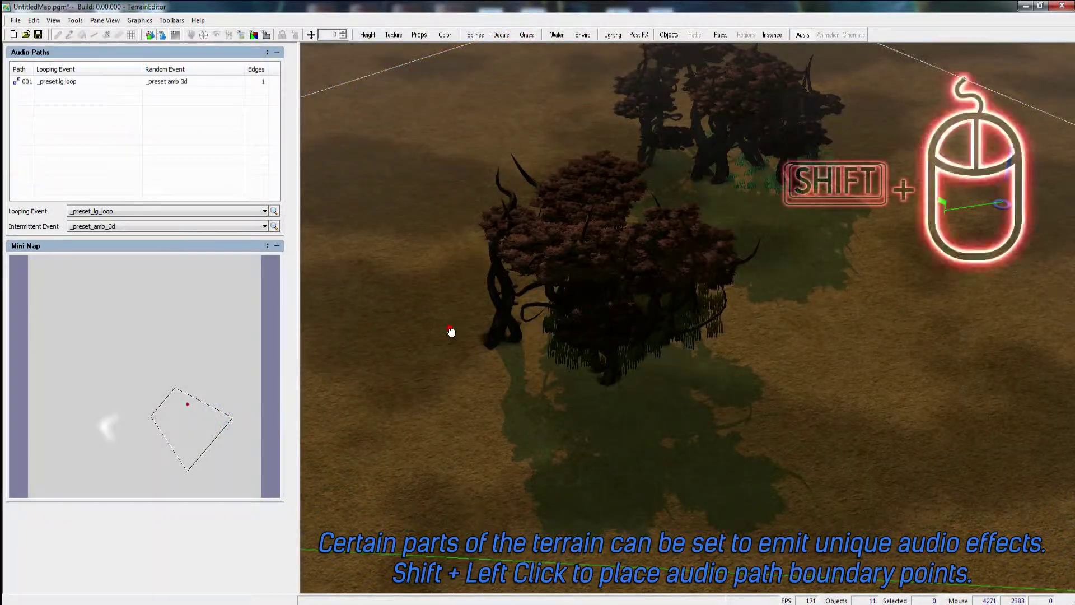
left_click(575, 477, "shift")
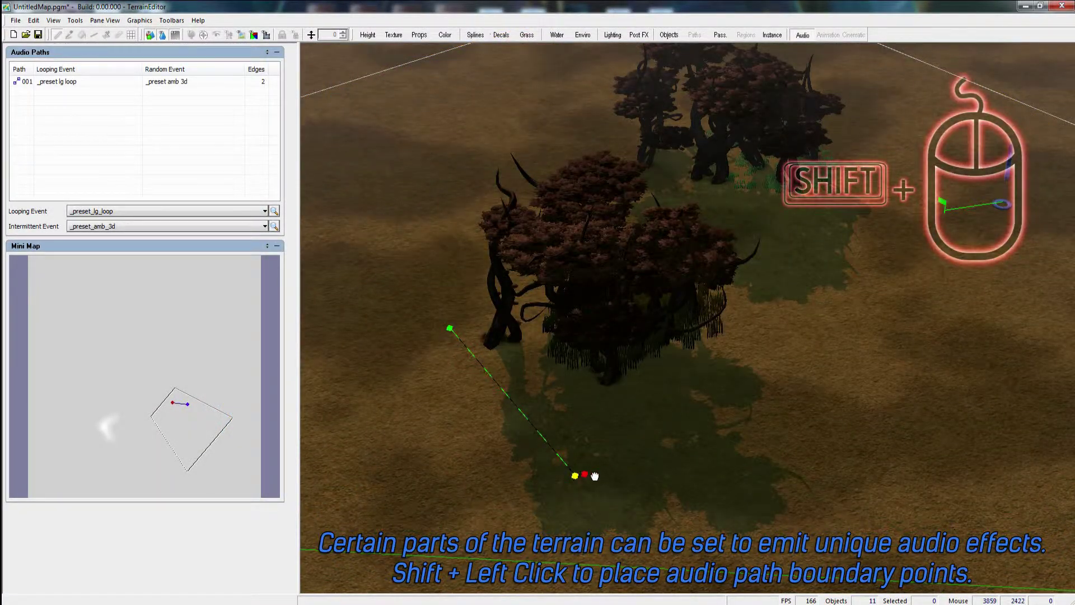
left_click(786, 336, "shift")
left_click(580, 206, "shift")
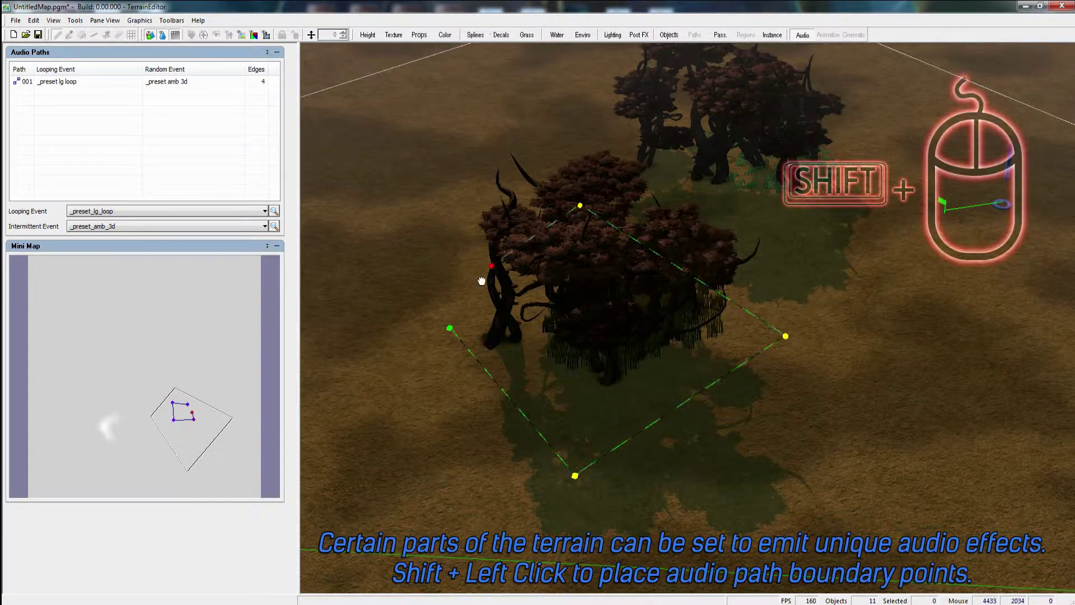
left_click(450, 328, "shift")
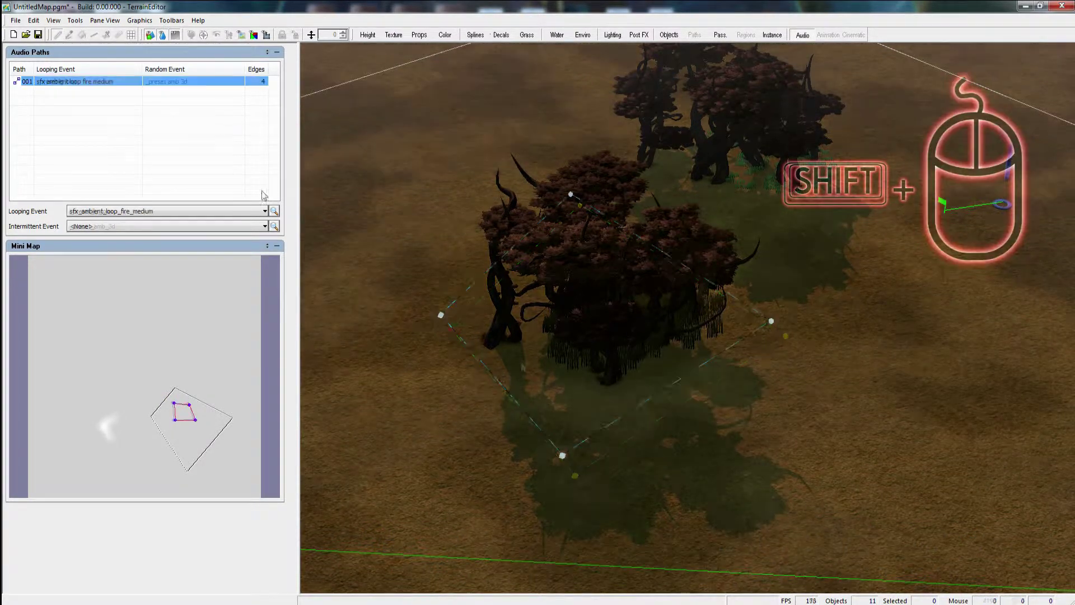
left_click(265, 211)
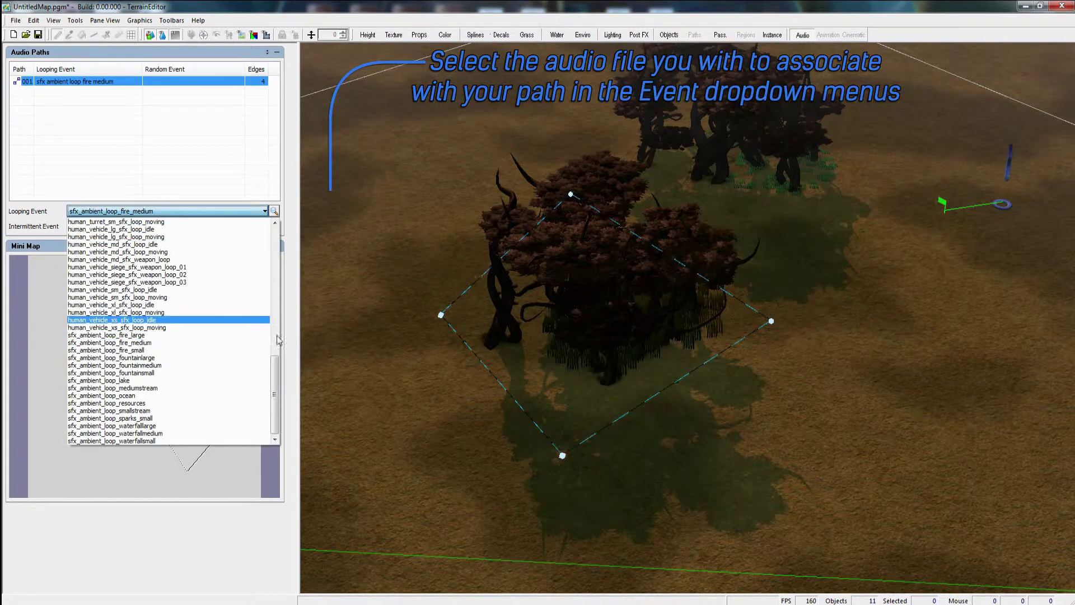
left_click(140, 397)
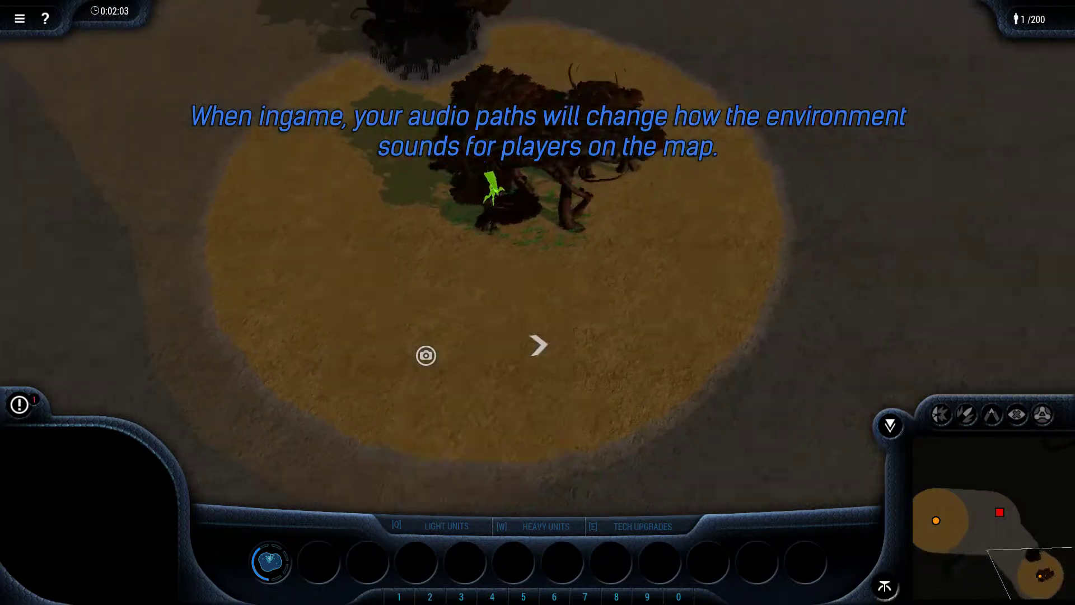
middle_click_drag(538, 345, 437, 350)
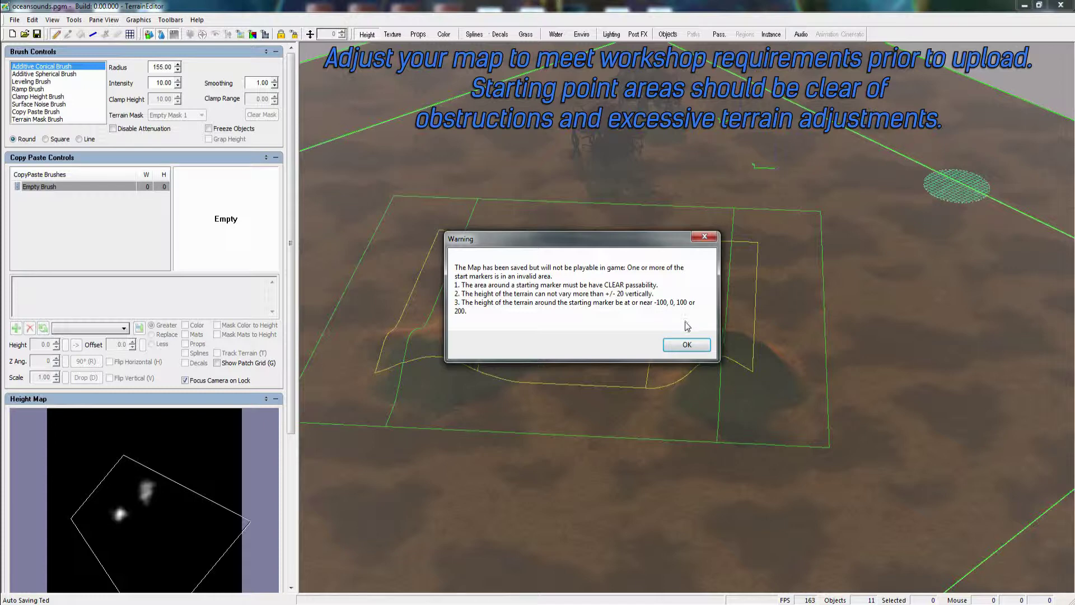
Move the two player start markers clear of the hills onto flat ground, to about (2061, 1899) and about (4162, 4152).
left_click(687, 346)
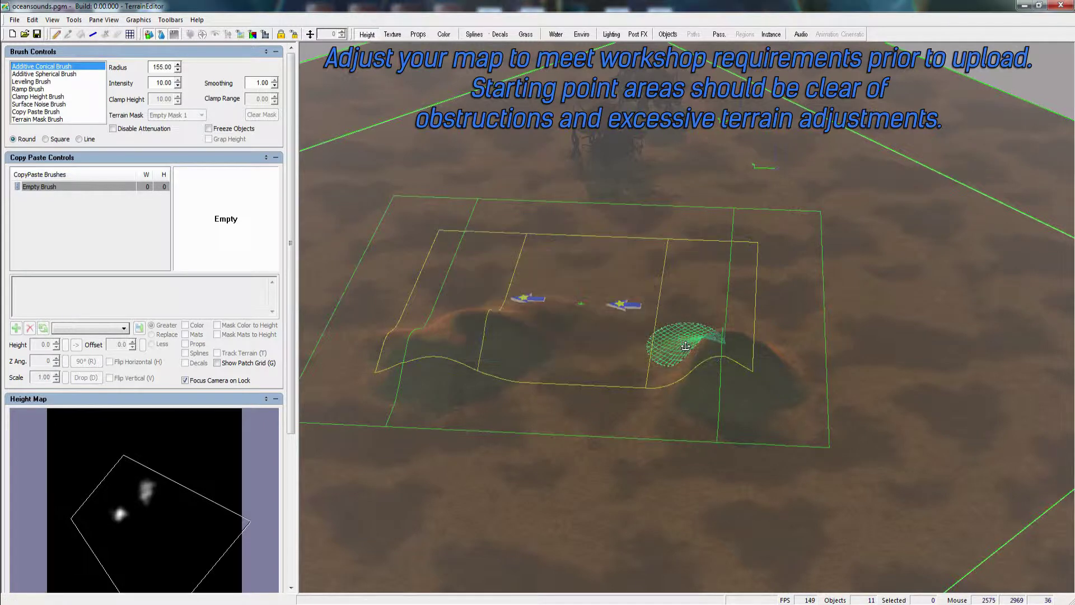
left_click(668, 35)
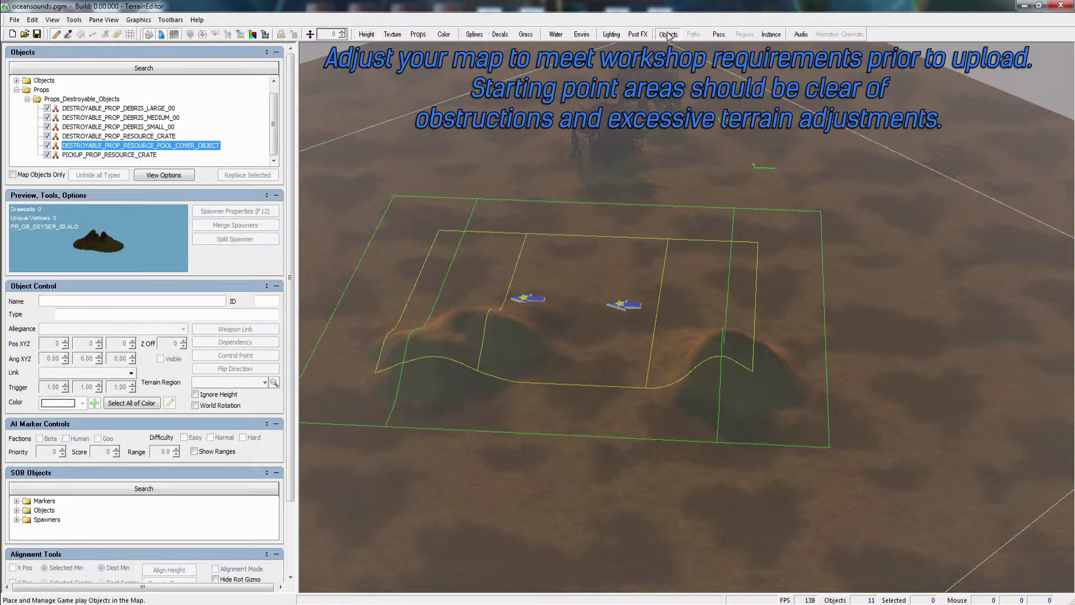
mouse_move(623, 304)
left_mouse_down()
mouse_move(795, 314)
mouse_move(939, 302)
left_mouse_up()
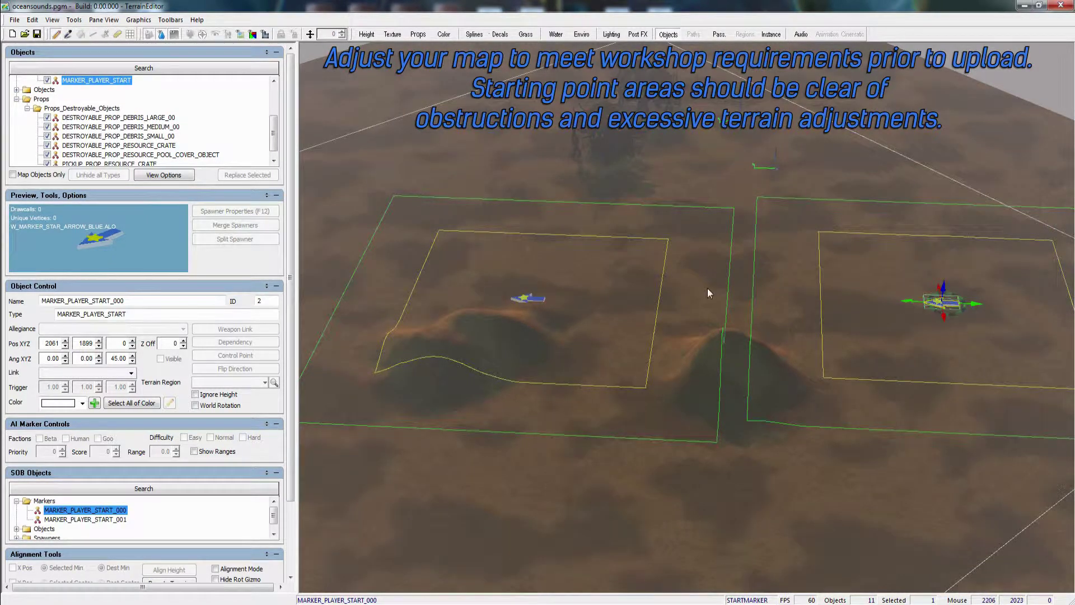
middle_click_drag(655, 397, 392, 401)
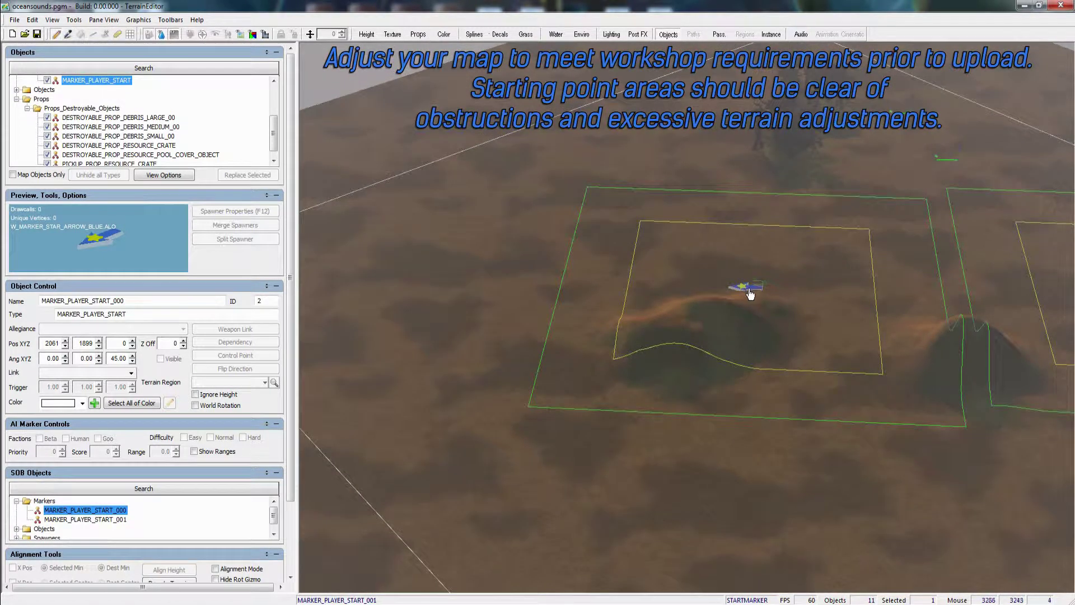
mouse_move(750, 293)
left_mouse_down()
mouse_move(559, 271)
mouse_move(468, 277)
left_mouse_up()
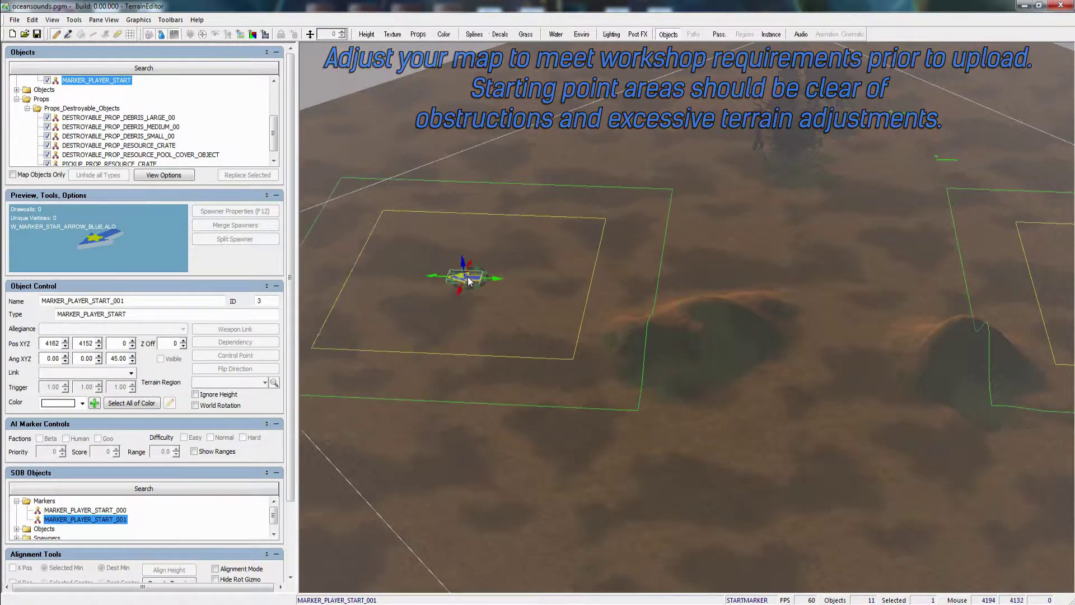
Start publishing the custom map oceansounds.pgm to the Steam Workshop and set its visibility to Public.
left_click(14, 19)
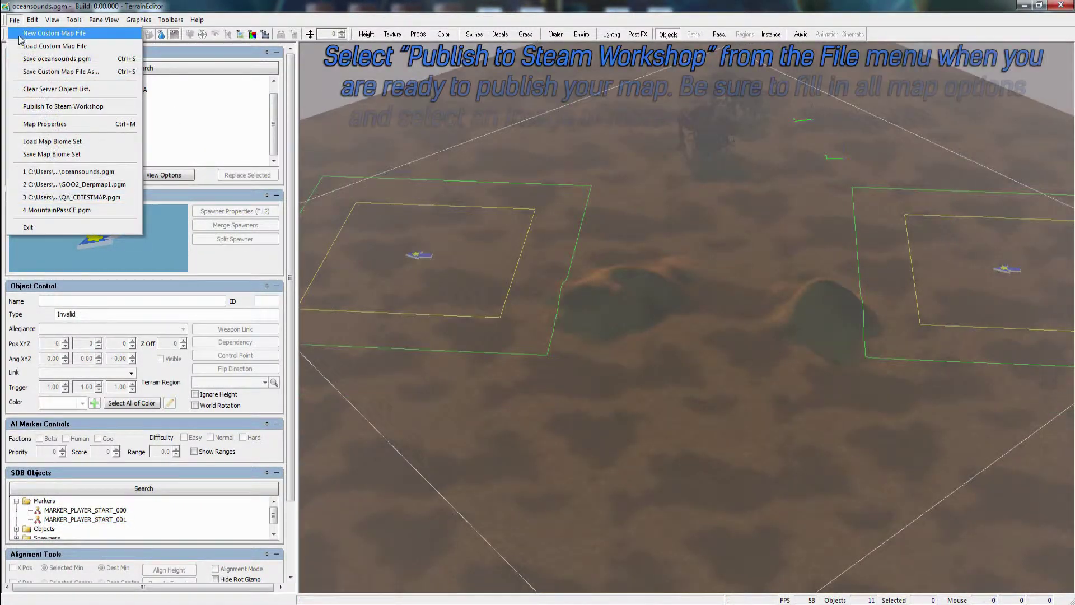
left_click(115, 112)
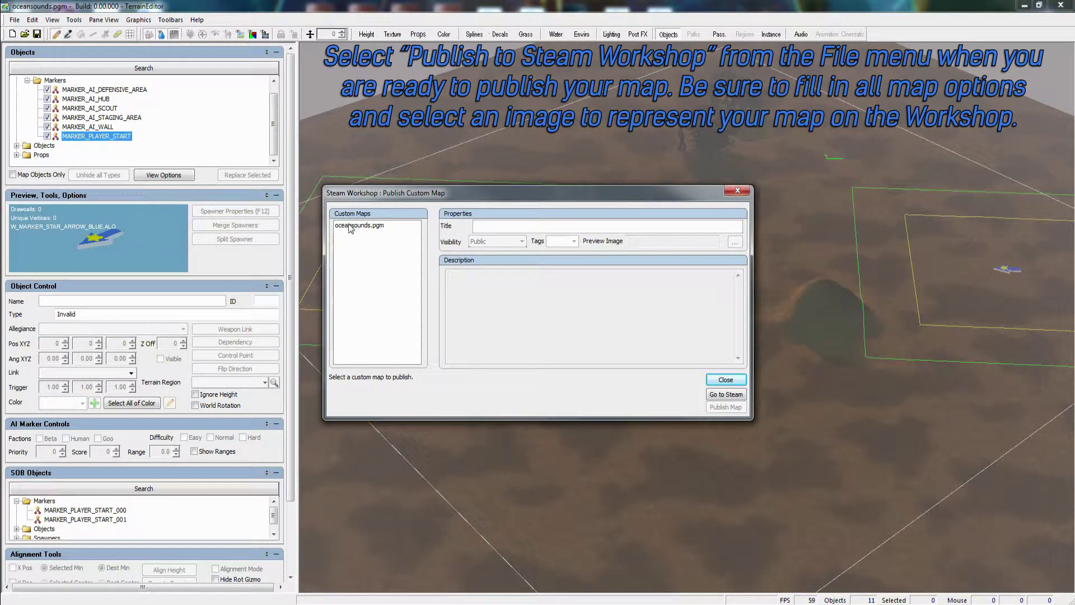
left_click(350, 226)
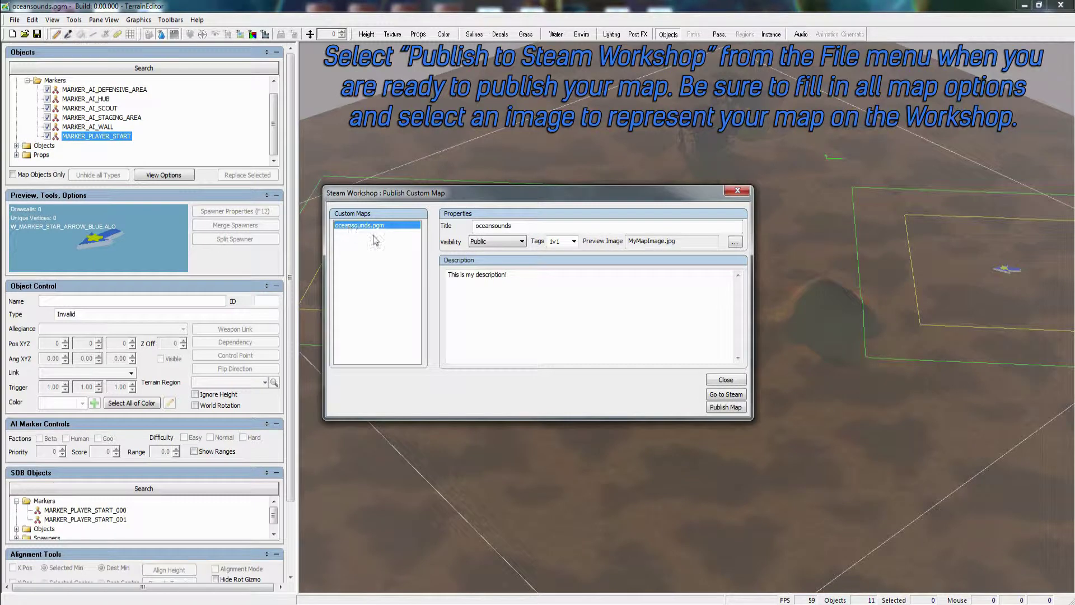
left_click(500, 245)
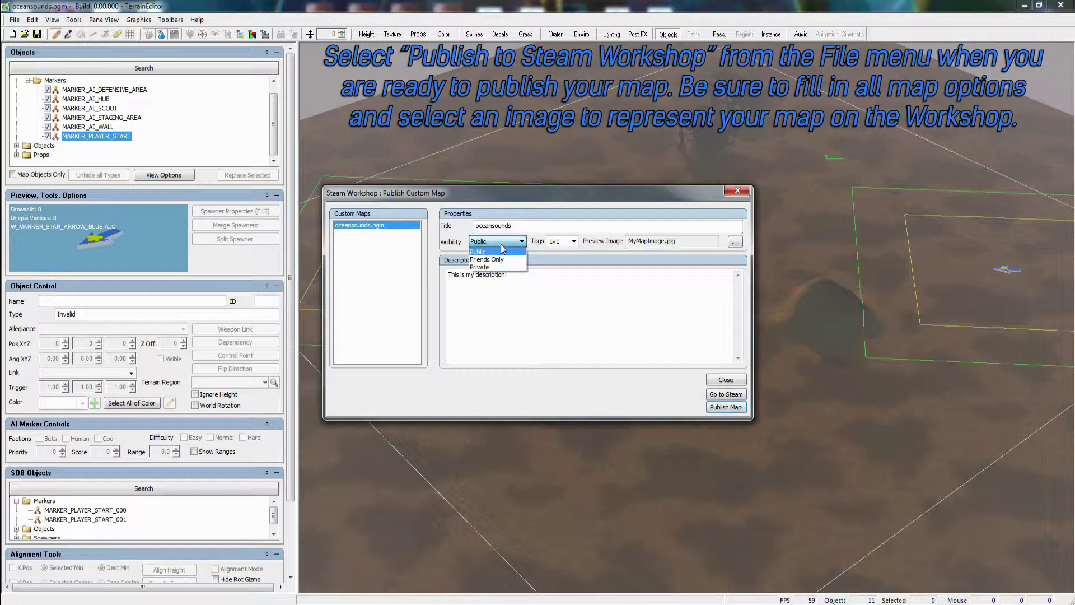
left_click(504, 252)
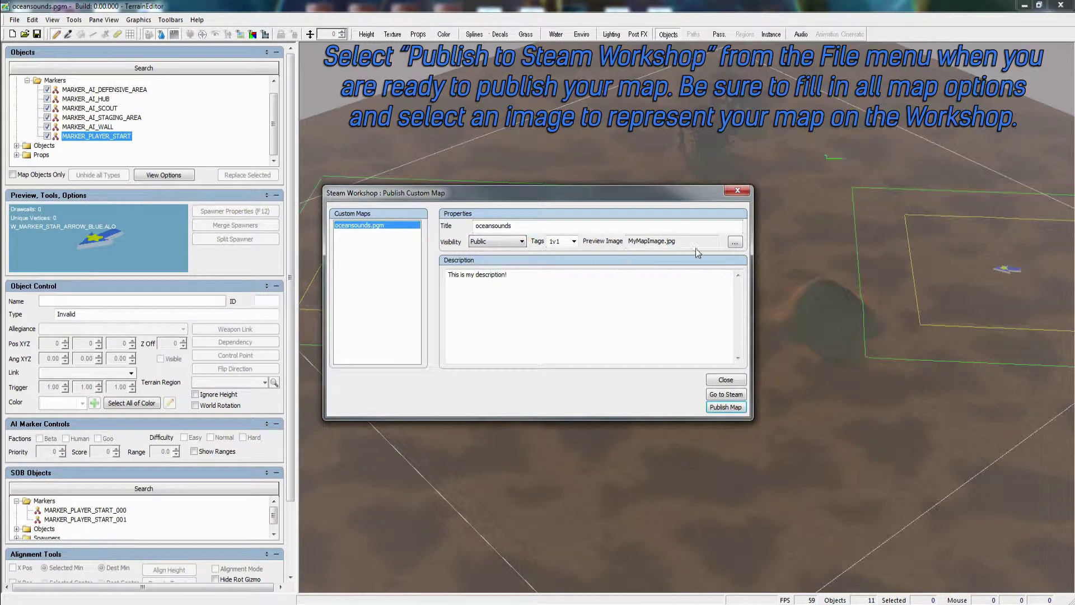
Choose MyMapImage.jpg from the Custom_Maps folder as the map's preview image and select the description text.
left_click(736, 242)
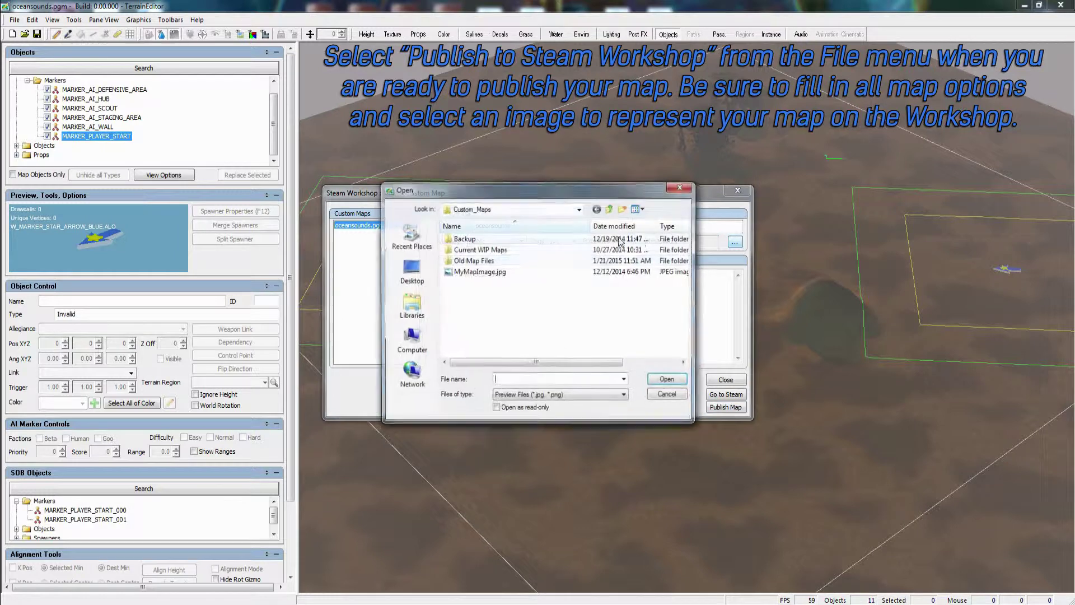
left_click(476, 273)
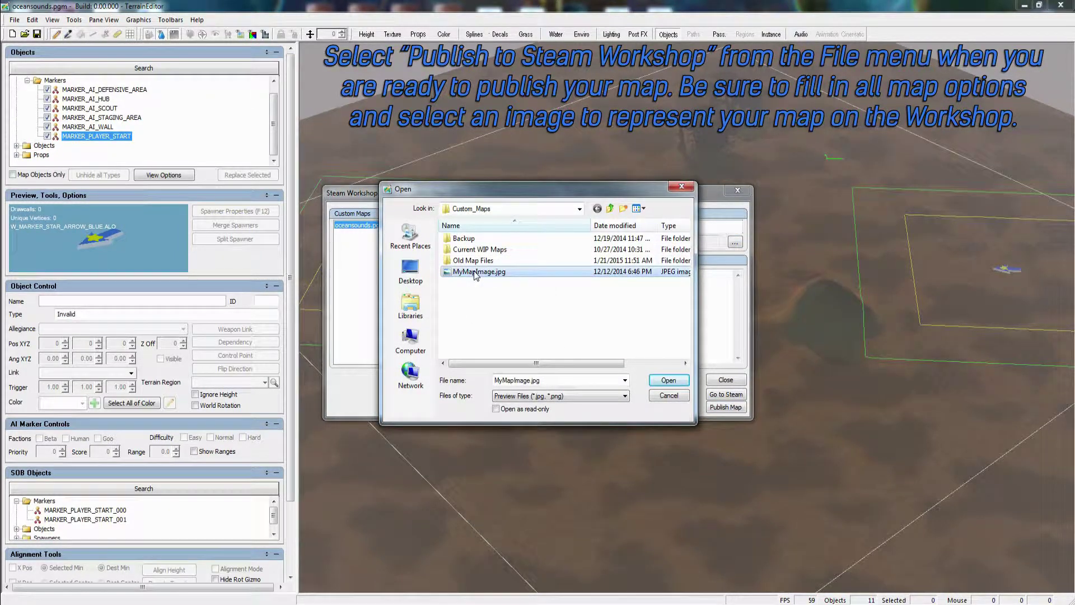
left_click(665, 379)
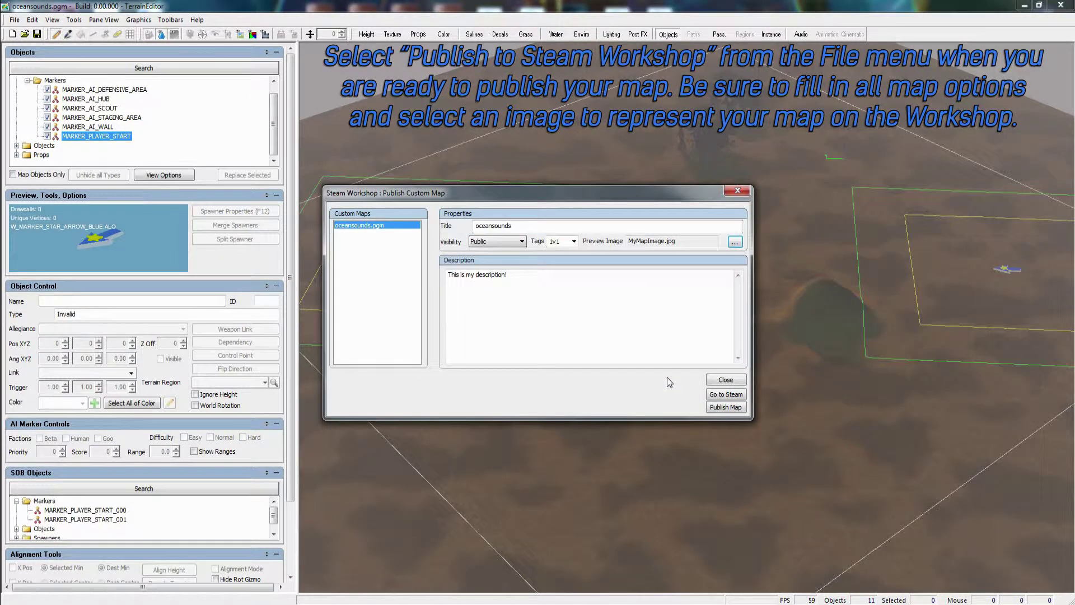
double_click(490, 275)
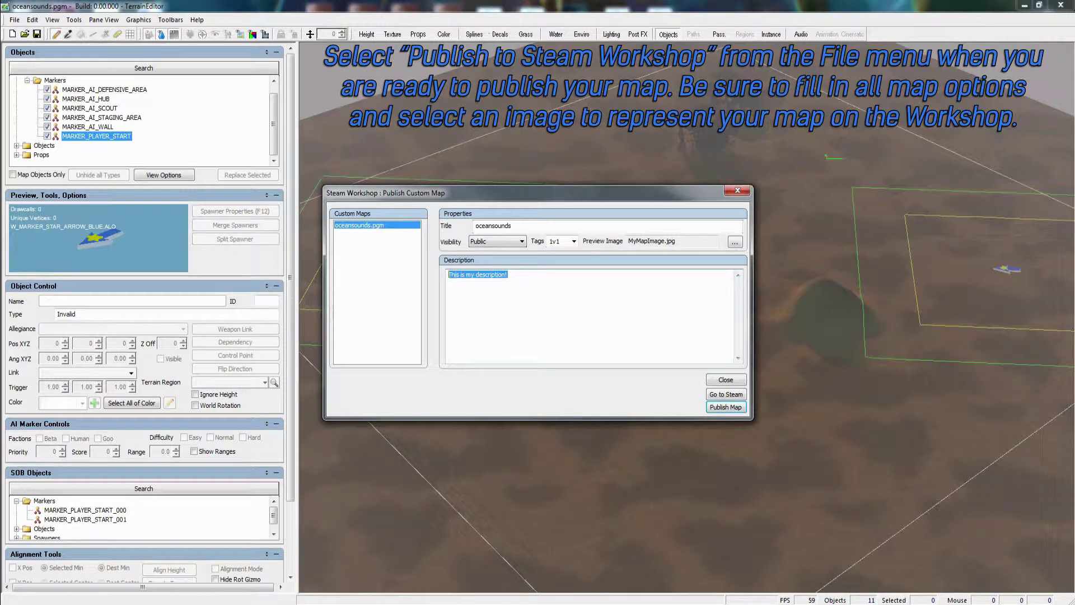